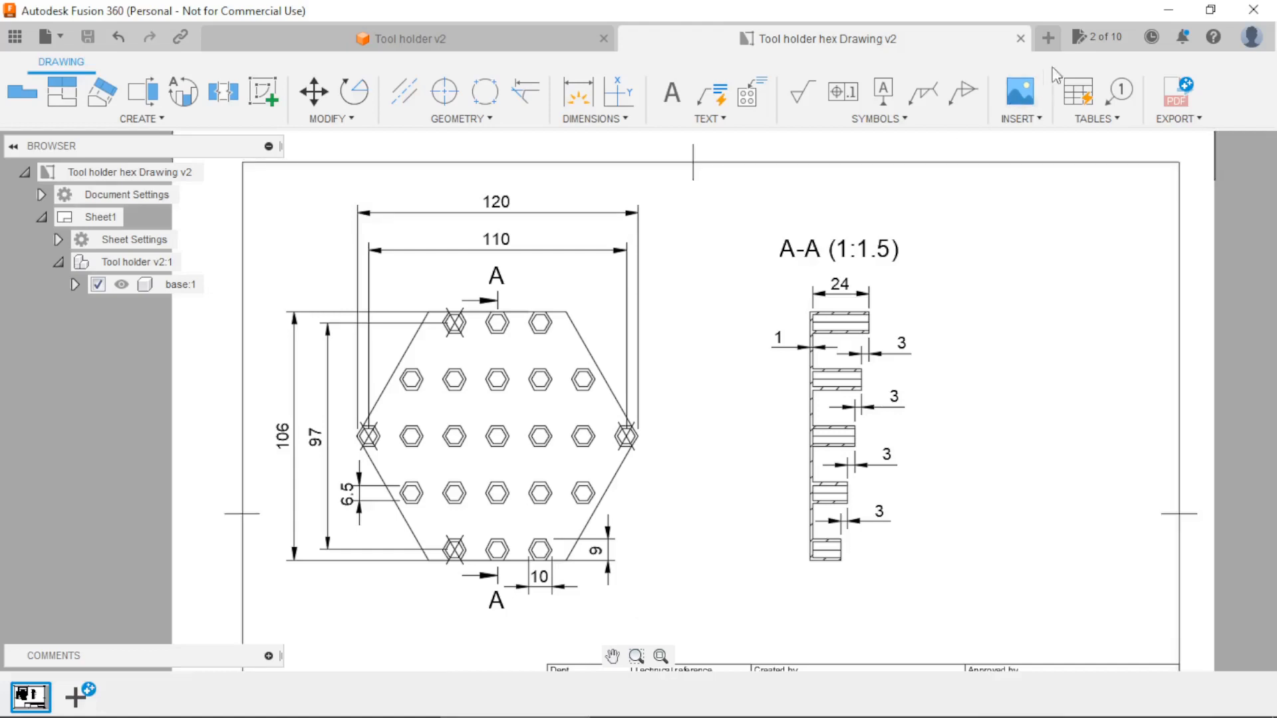
# Create a new design and add an internal standard component named "tool holder hex".
pyautogui.click(1049, 39)
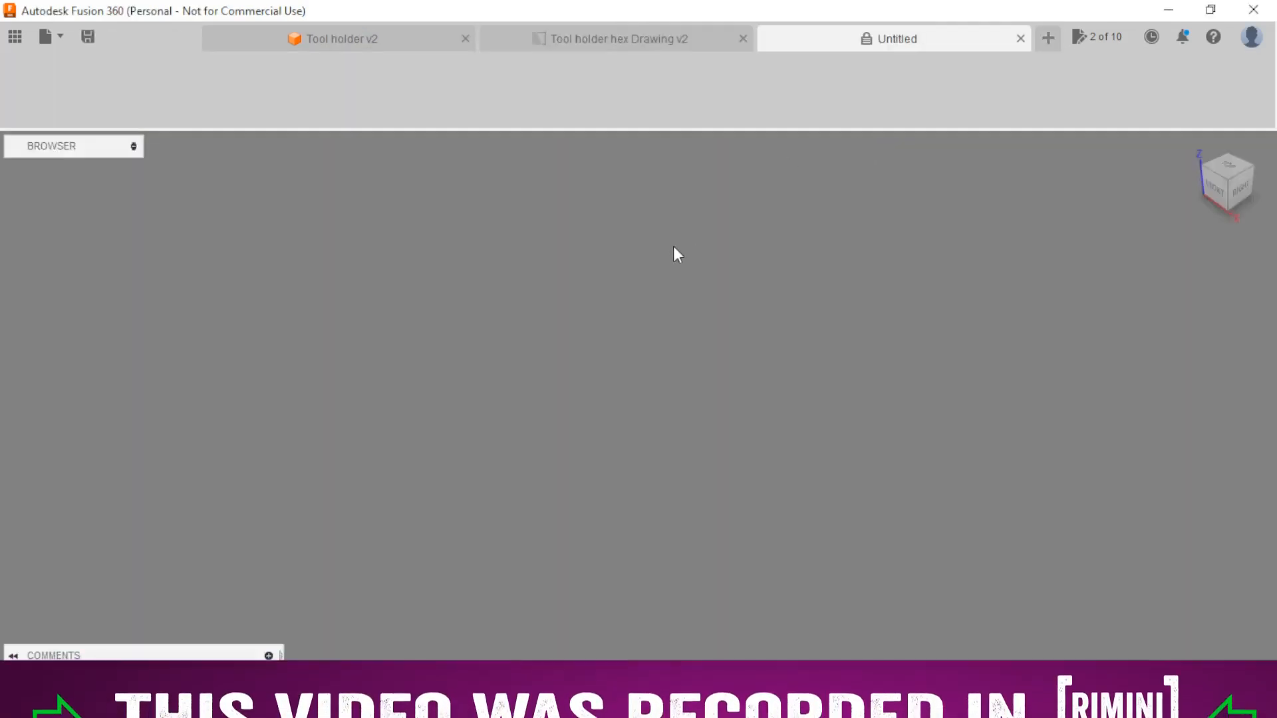
pyautogui.click(766, 92)
pyautogui.click(1071, 353)
pyautogui.write('to')
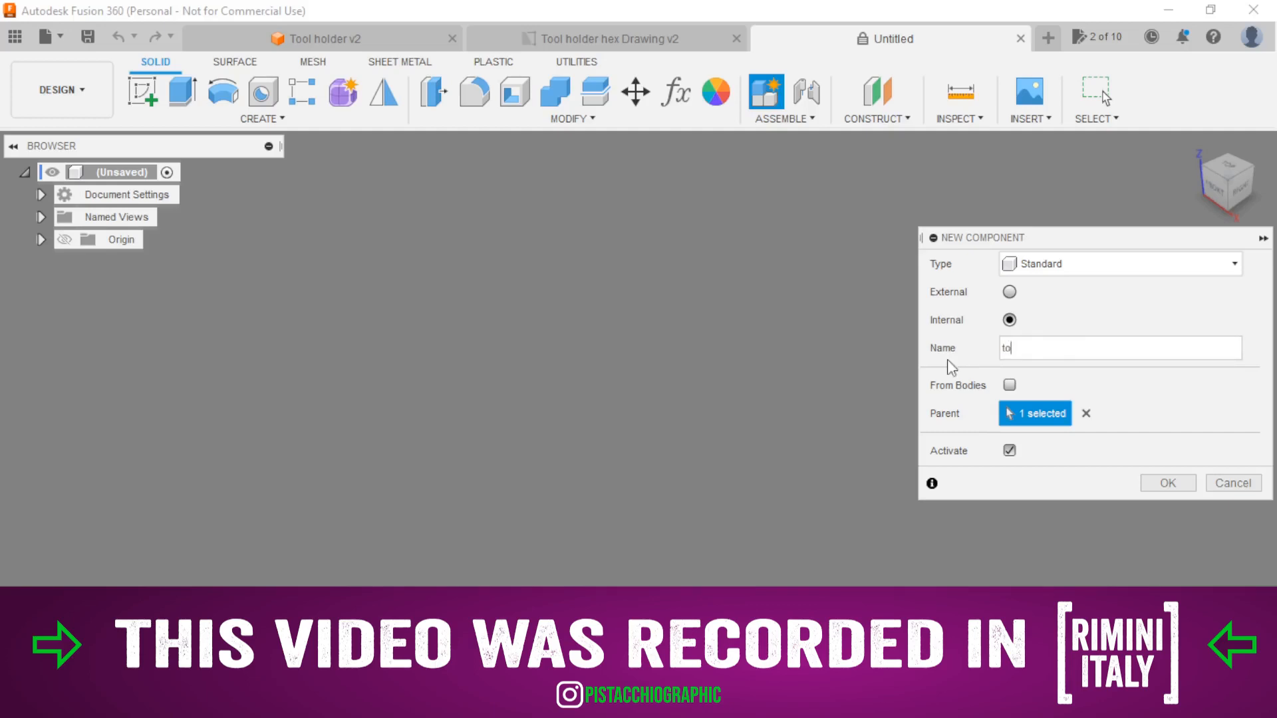
pyautogui.write('ol holder hex')
pyautogui.press('Return')
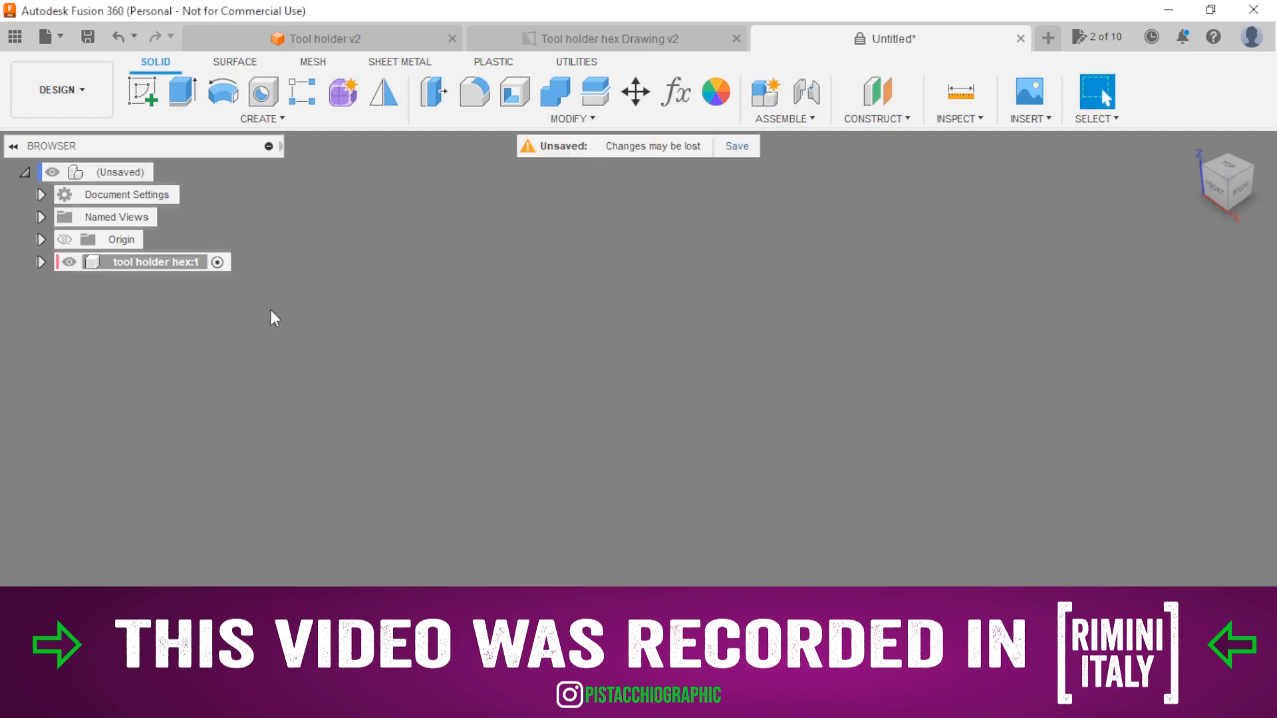
# Sketch a closed six-sided outline about 157 mm wide around the origin on the horizontal XY plane, with horizontal upper and lower edges.
pyautogui.click(142, 91)
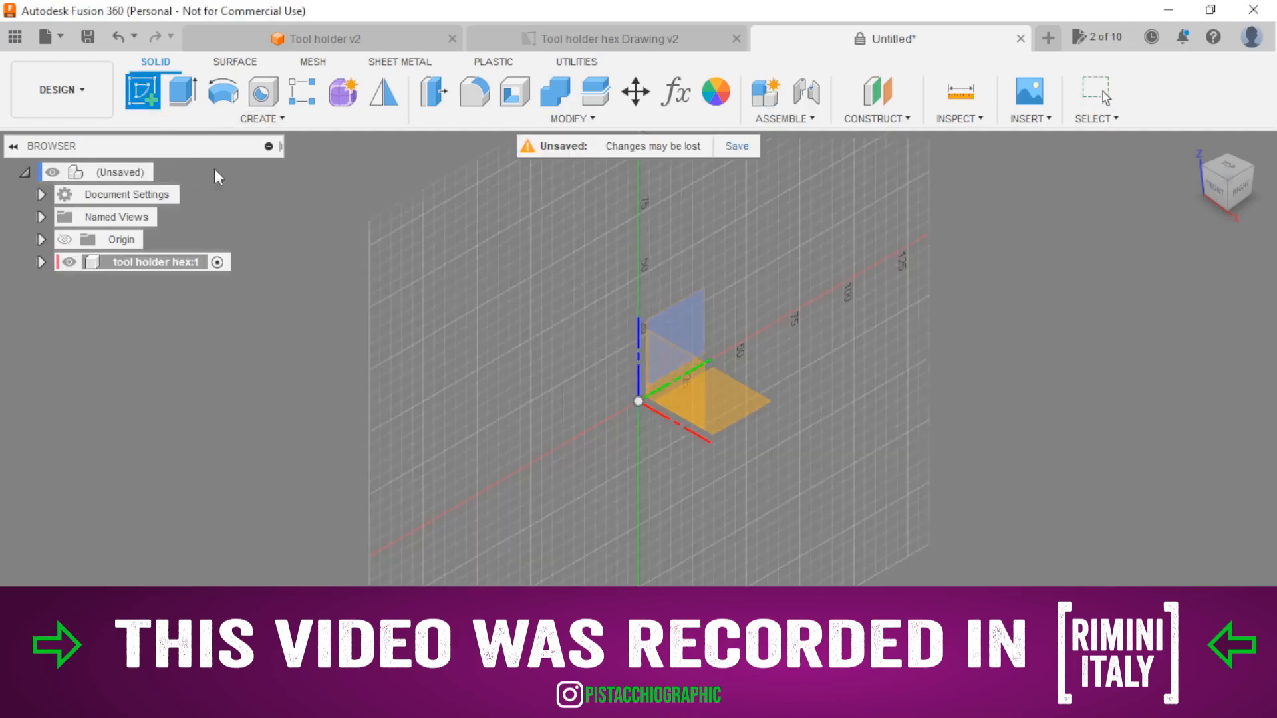
pyautogui.click(737, 407)
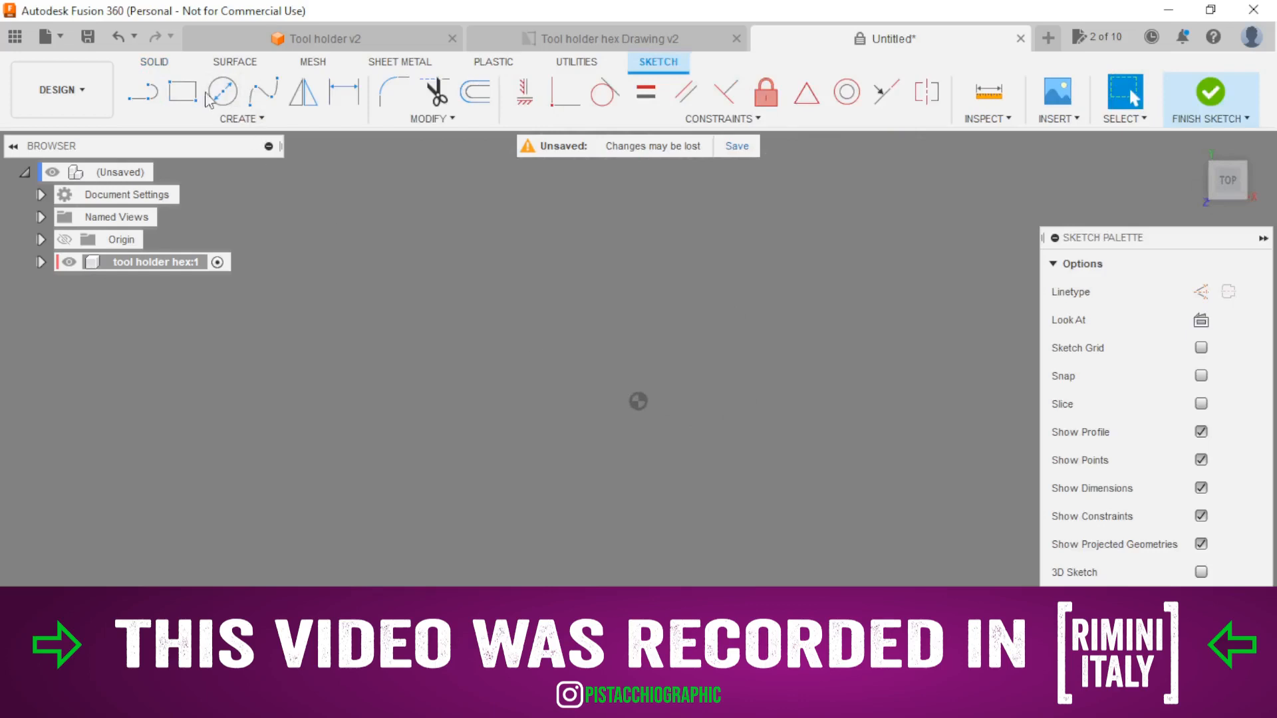
pyautogui.click(140, 98)
pyautogui.click(413, 384)
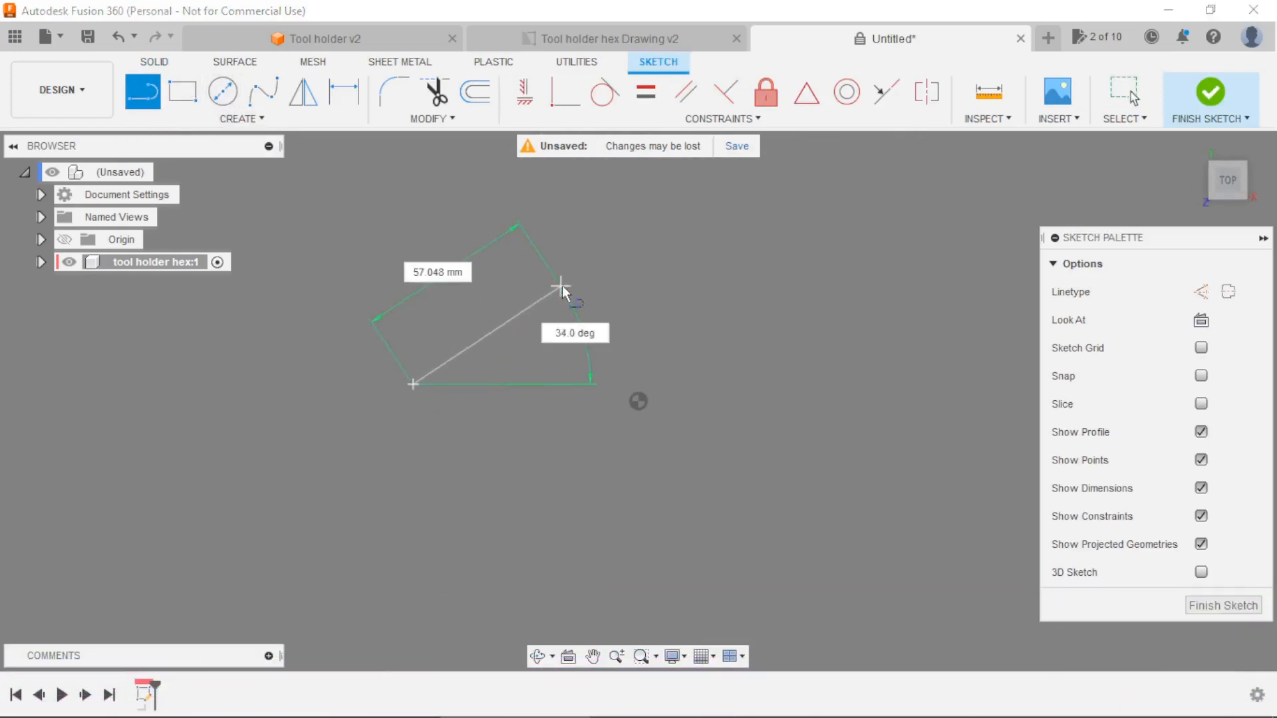
pyautogui.click(560, 234)
pyautogui.click(795, 234)
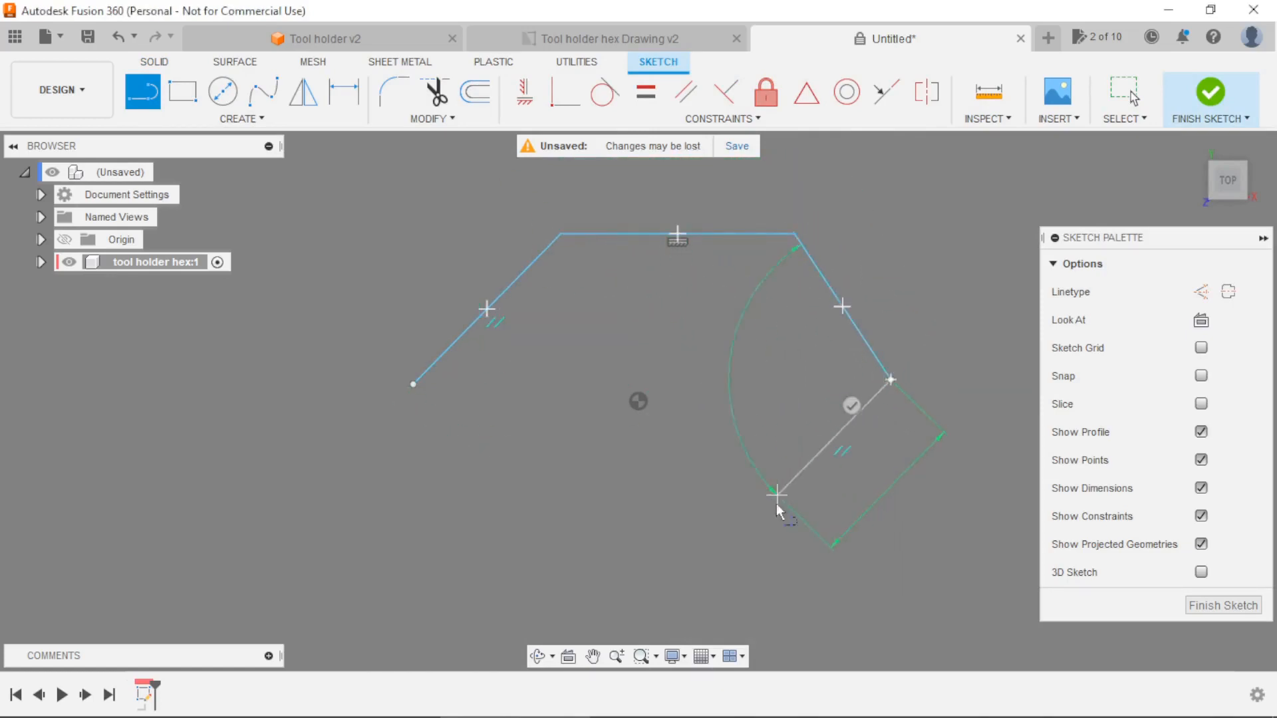
pyautogui.click(731, 525)
pyautogui.click(499, 525)
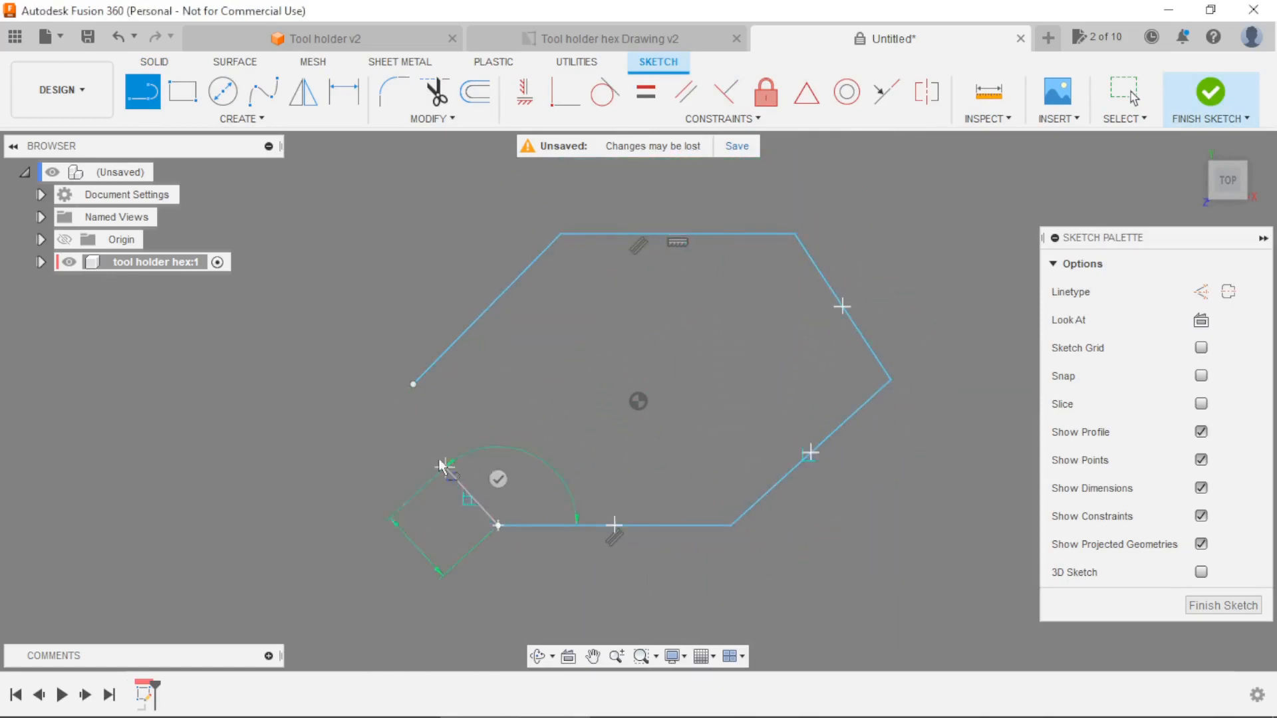
pyautogui.click(412, 383)
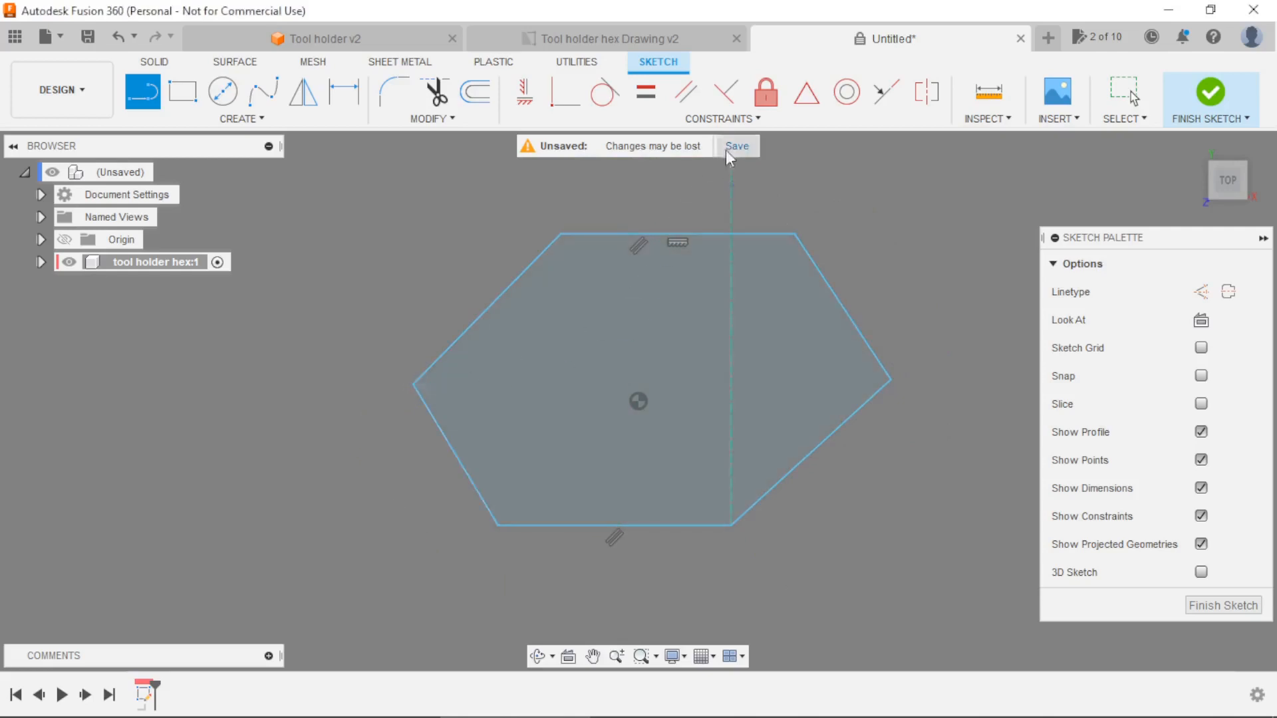
# Constrain the upper corners of the outline to be vertically aligned with the lower corners on both sides.
pyautogui.click(519, 100)
pyautogui.click(560, 234)
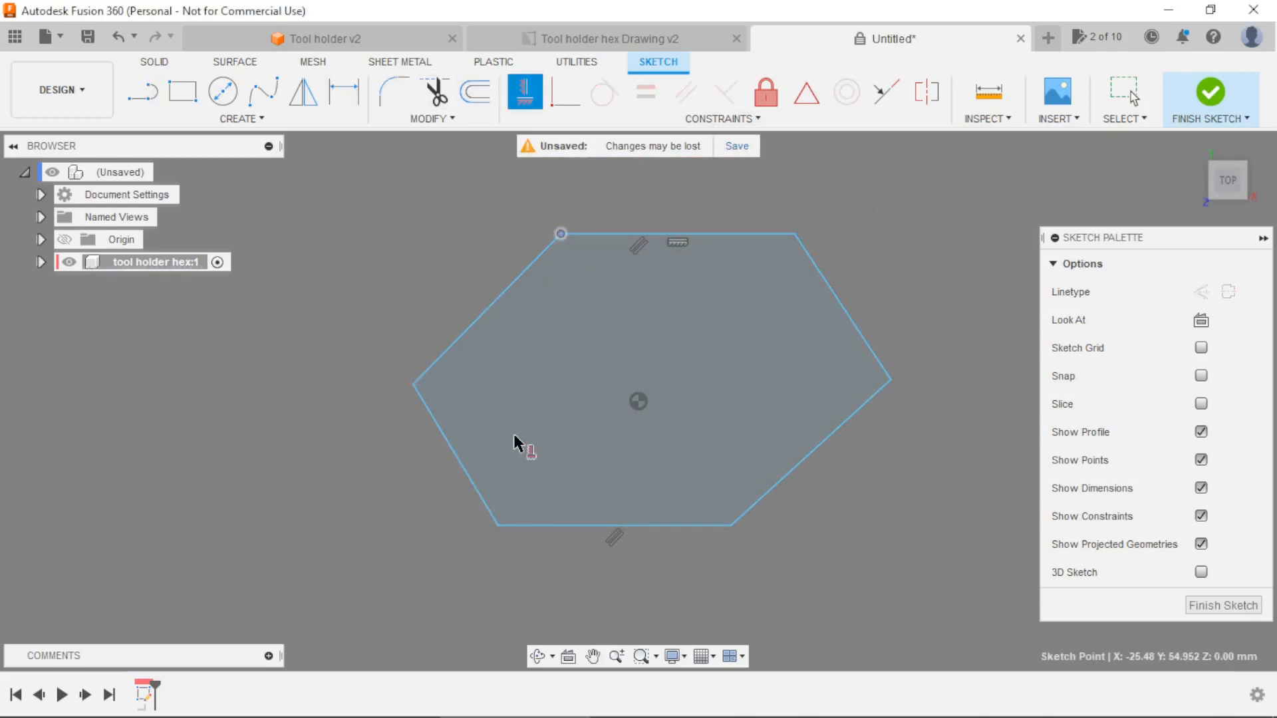
pyautogui.click(497, 527)
pyautogui.click(733, 526)
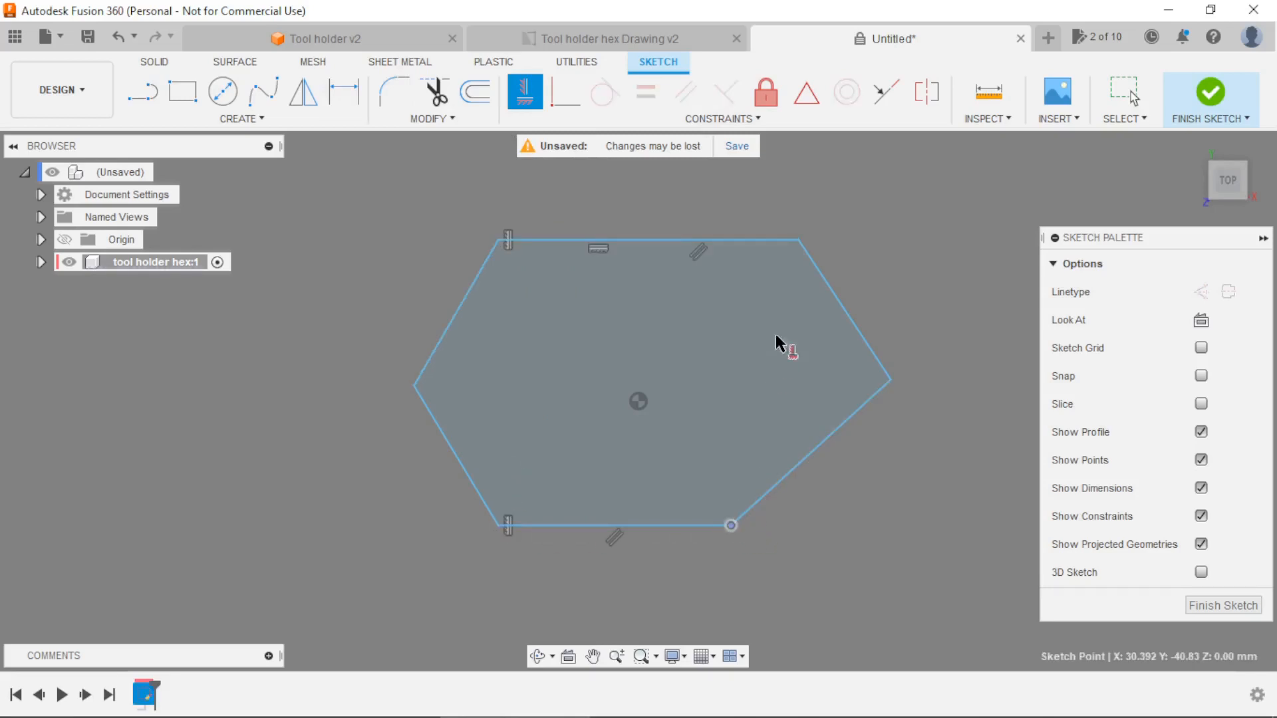
pyautogui.click(799, 238)
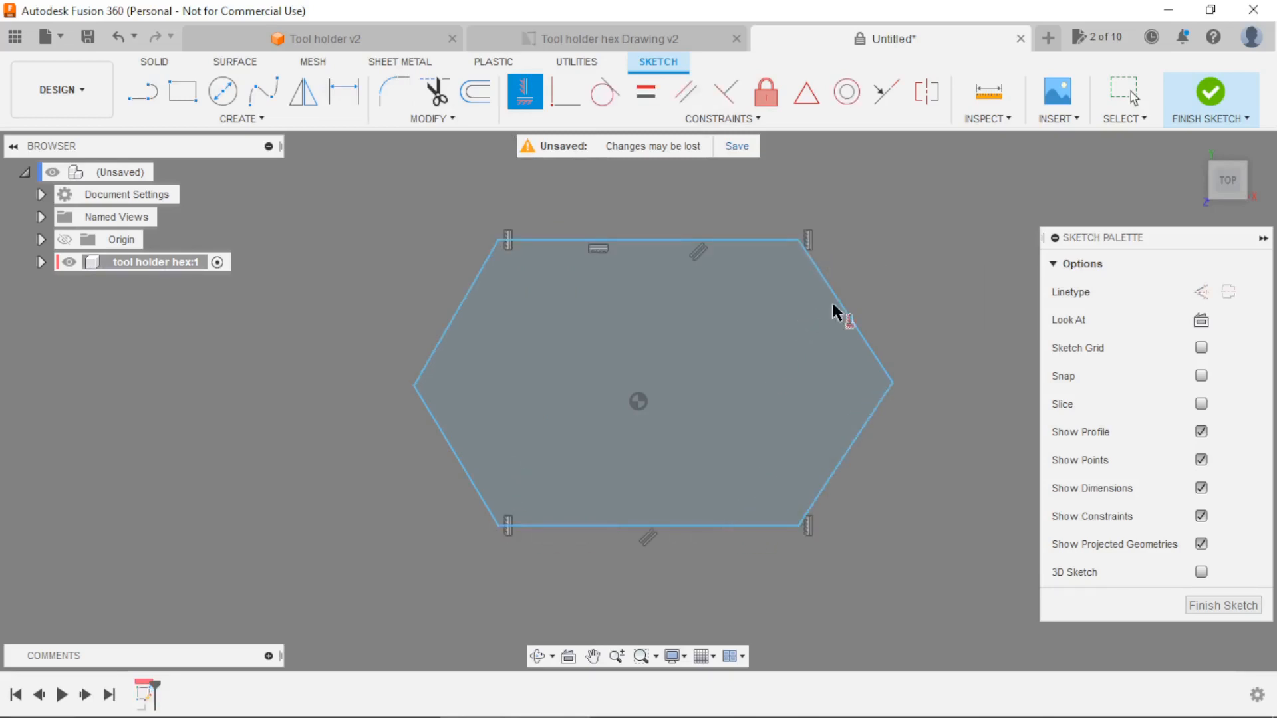
# Constrain the outline's outermost right and left vertices to be horizontally aligned with the sketch origin.
pyautogui.click(892, 381)
pyautogui.click(638, 401)
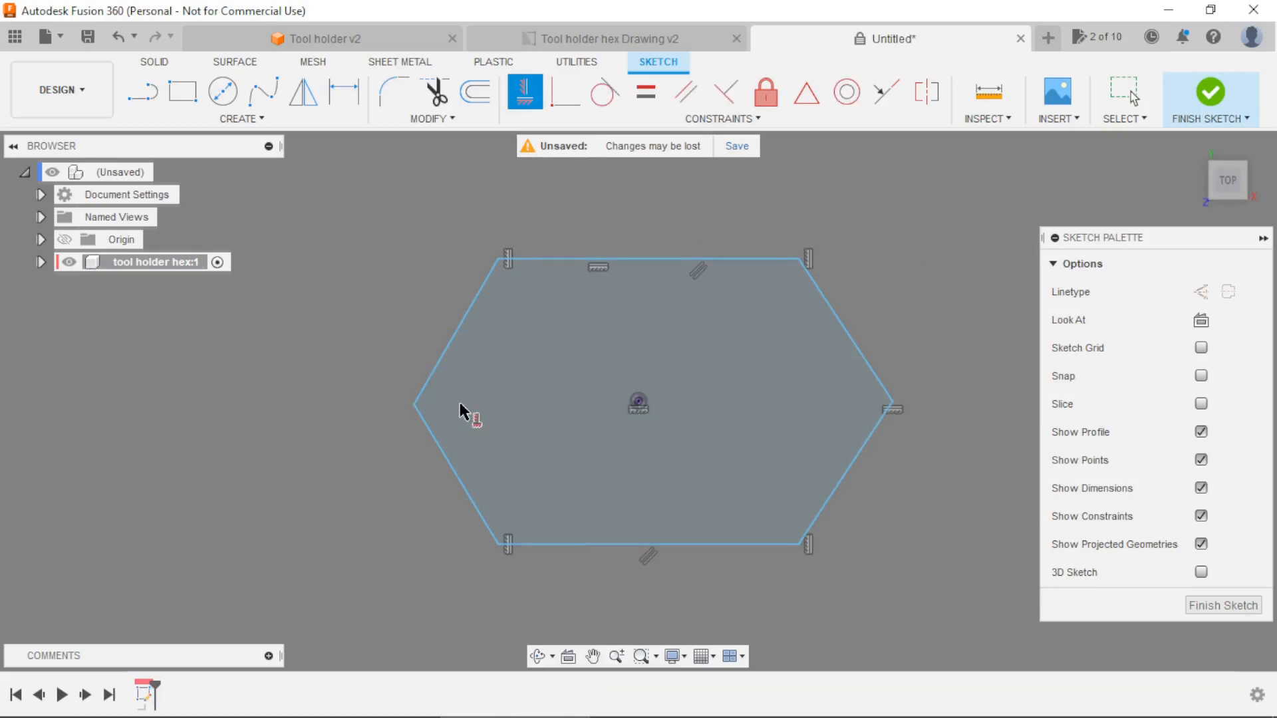
pyautogui.click(413, 405)
pyautogui.click(638, 401)
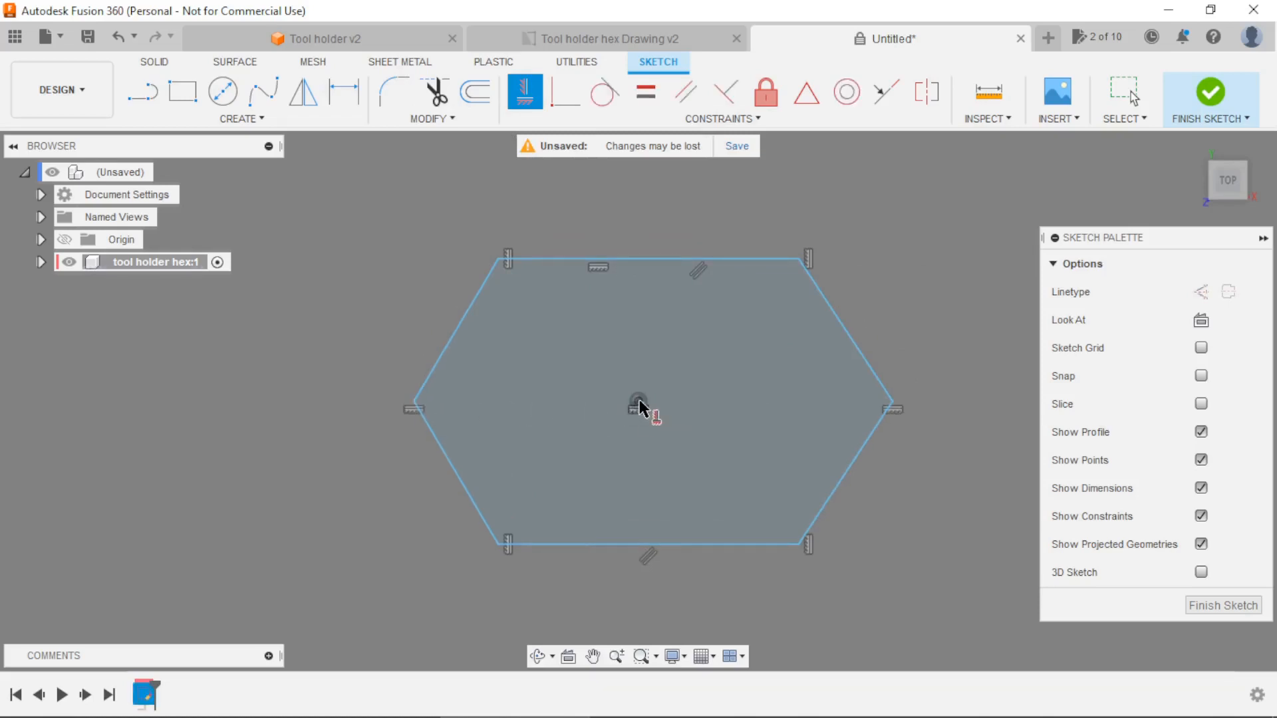
# Dimension the outline's overall width between its left and right vertices as 120 mm.
pyautogui.click(343, 91)
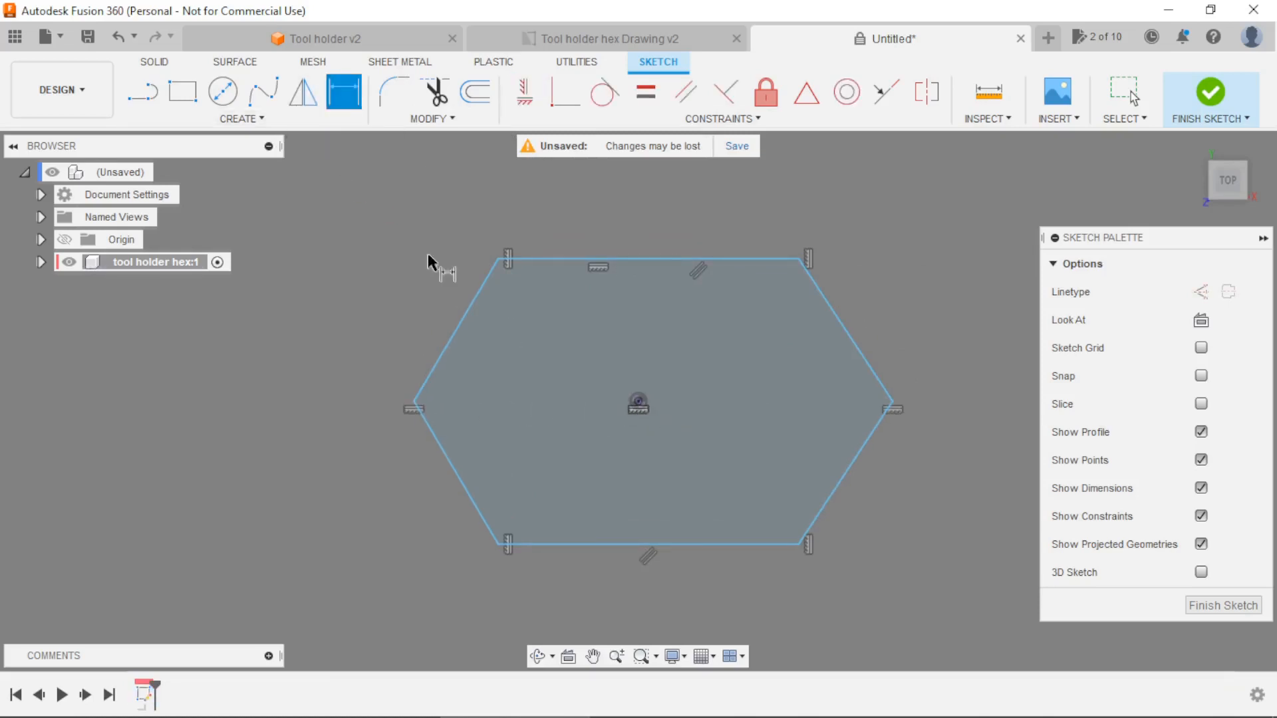
pyautogui.click(412, 403)
pyautogui.click(893, 403)
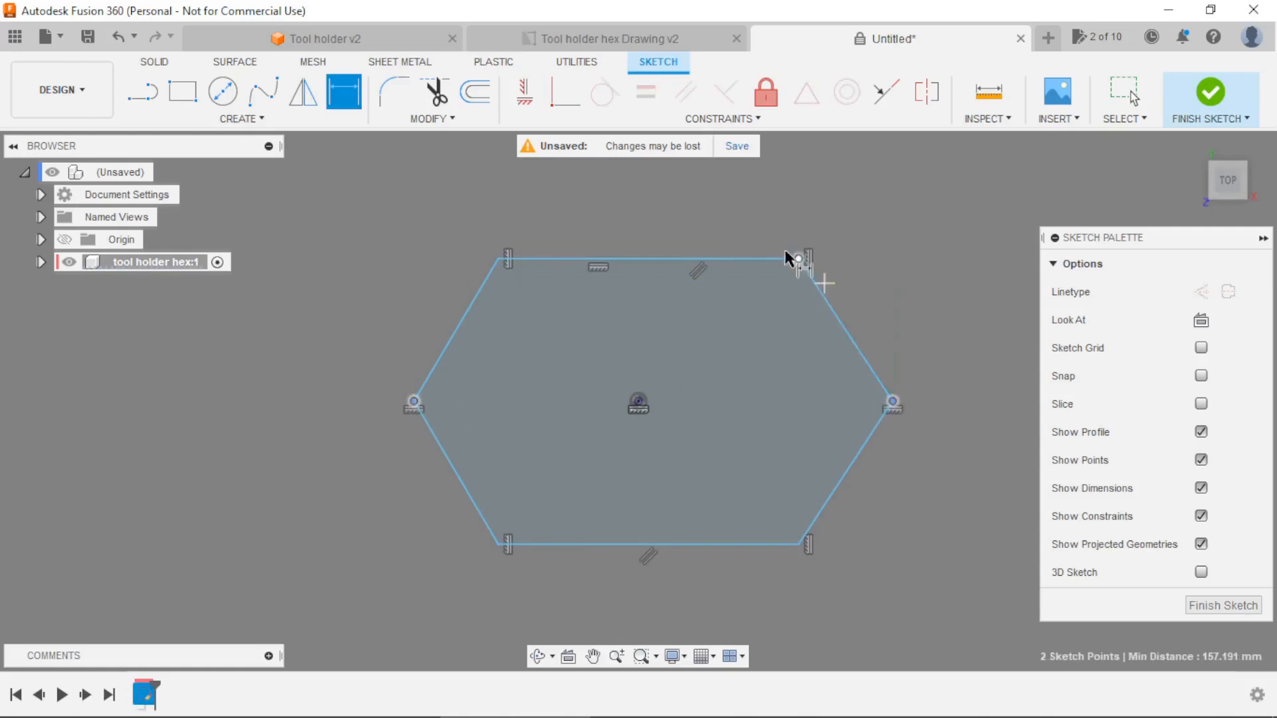
pyautogui.click(717, 194)
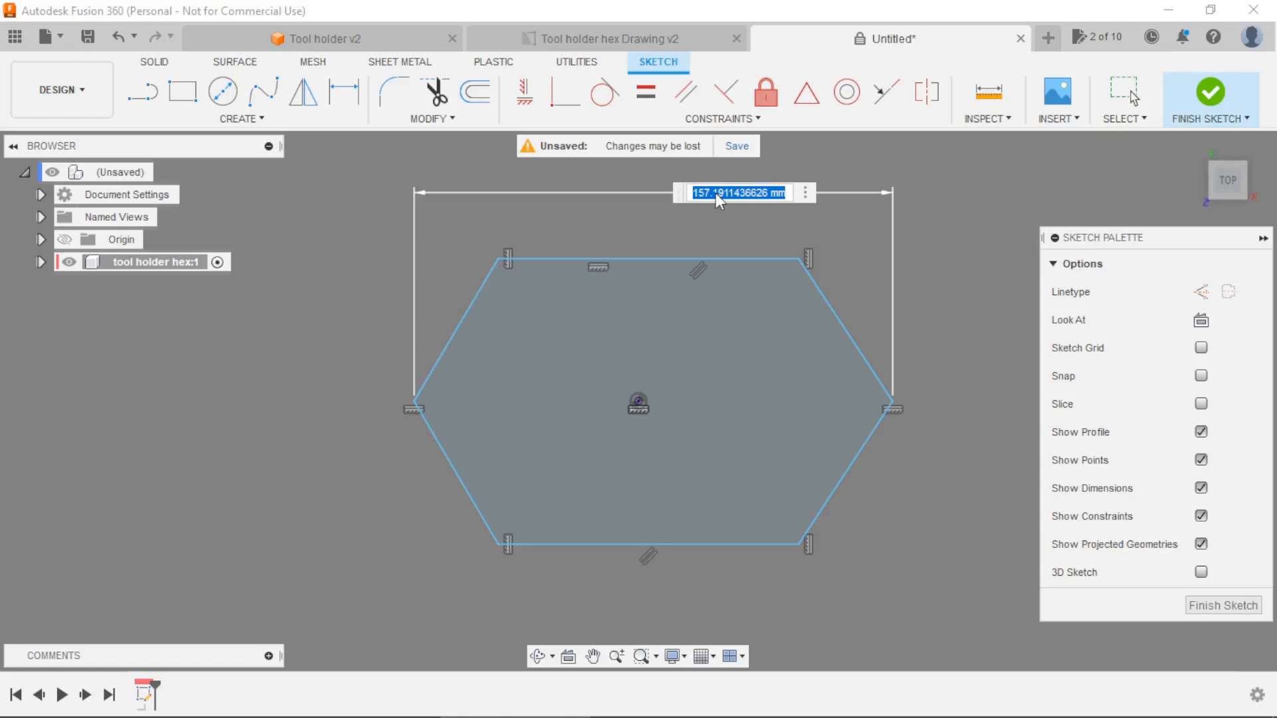
pyautogui.write('120')
pyautogui.press('Return')
pyautogui.scroll(-3, 668, 253)
pyautogui.scroll(4, 626, 412)
# Dimension the outline's height between its lower and upper horizontal edges as 106 mm.
pyautogui.click(602, 486)
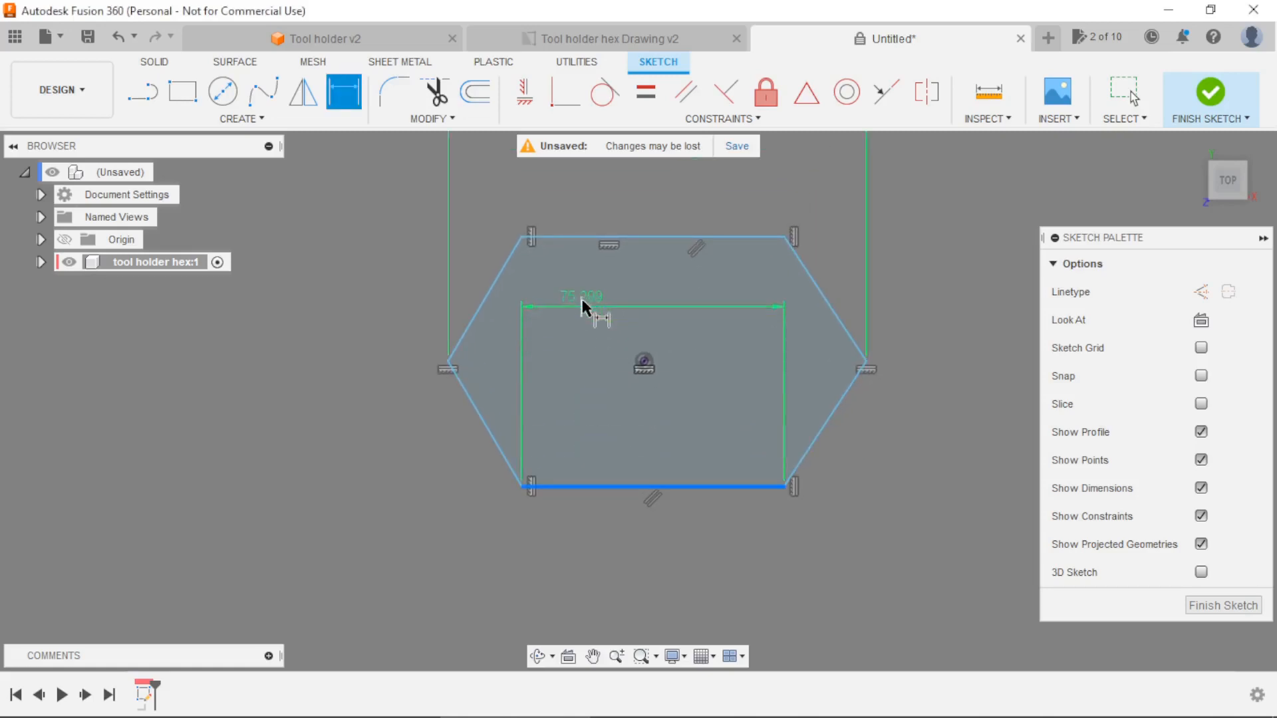
pyautogui.click(589, 236)
pyautogui.click(333, 329)
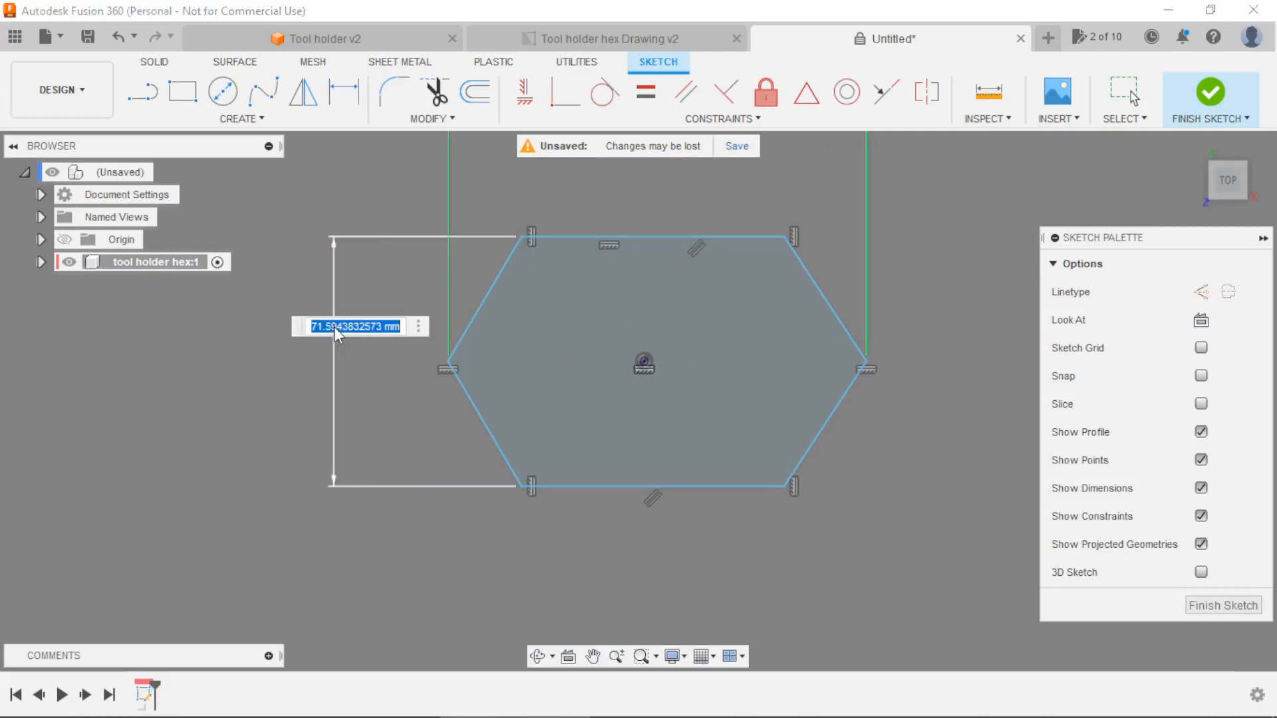
pyautogui.write('120')
pyautogui.press('Return')
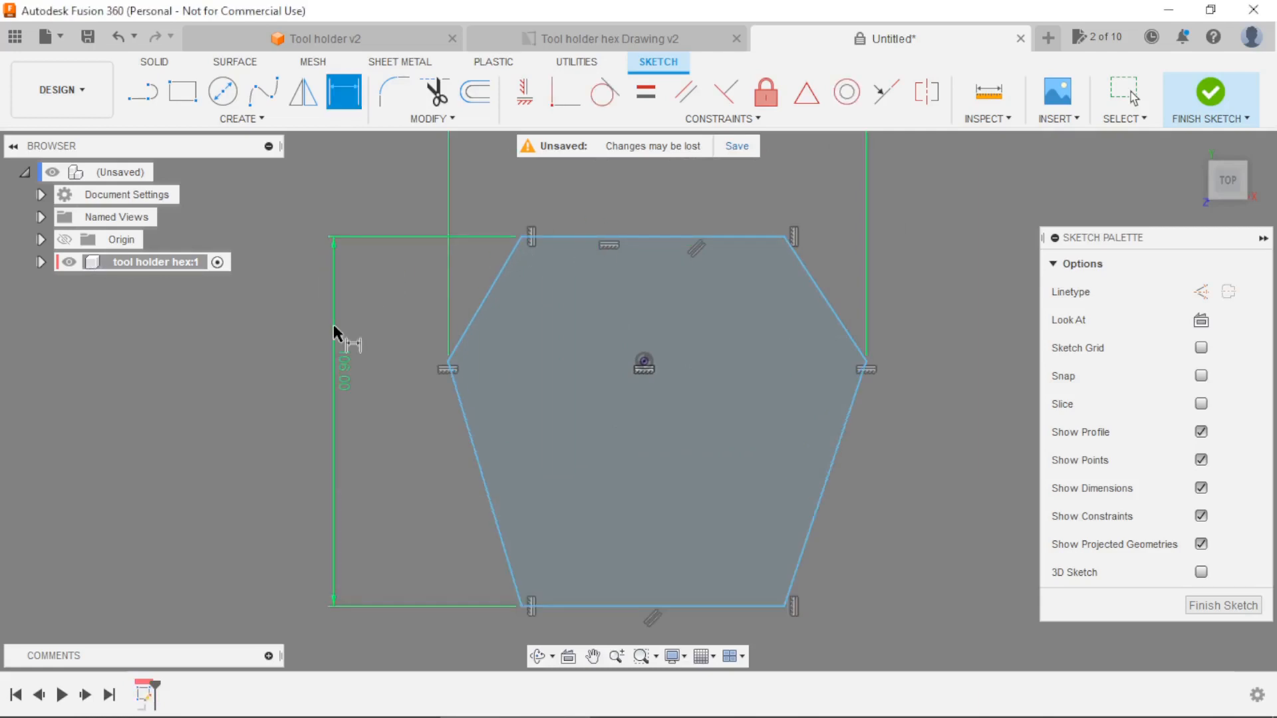
pyautogui.scroll(-4, 334, 329)
pyautogui.scroll(3, 330, 319)
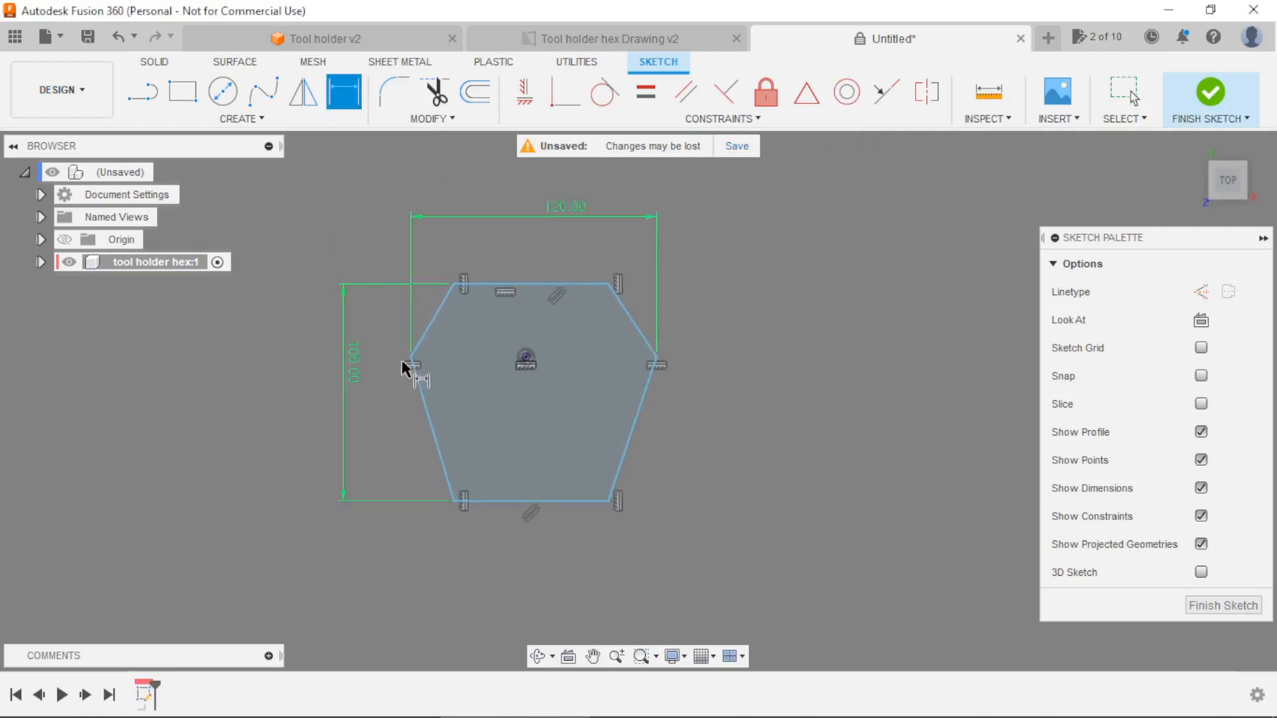
# Dimension the horizontal distance from the left vertex to the origin with the expression d1/2.
pyautogui.click(436, 388)
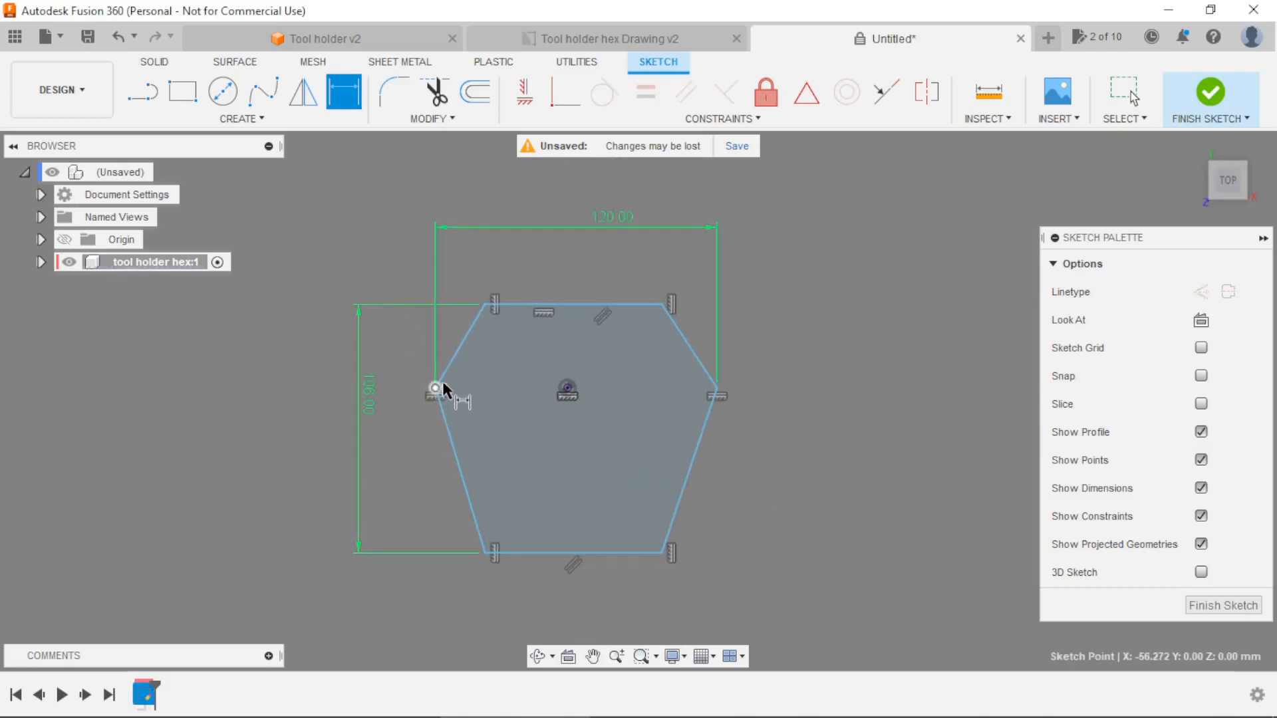
pyautogui.click(566, 389)
pyautogui.click(529, 260)
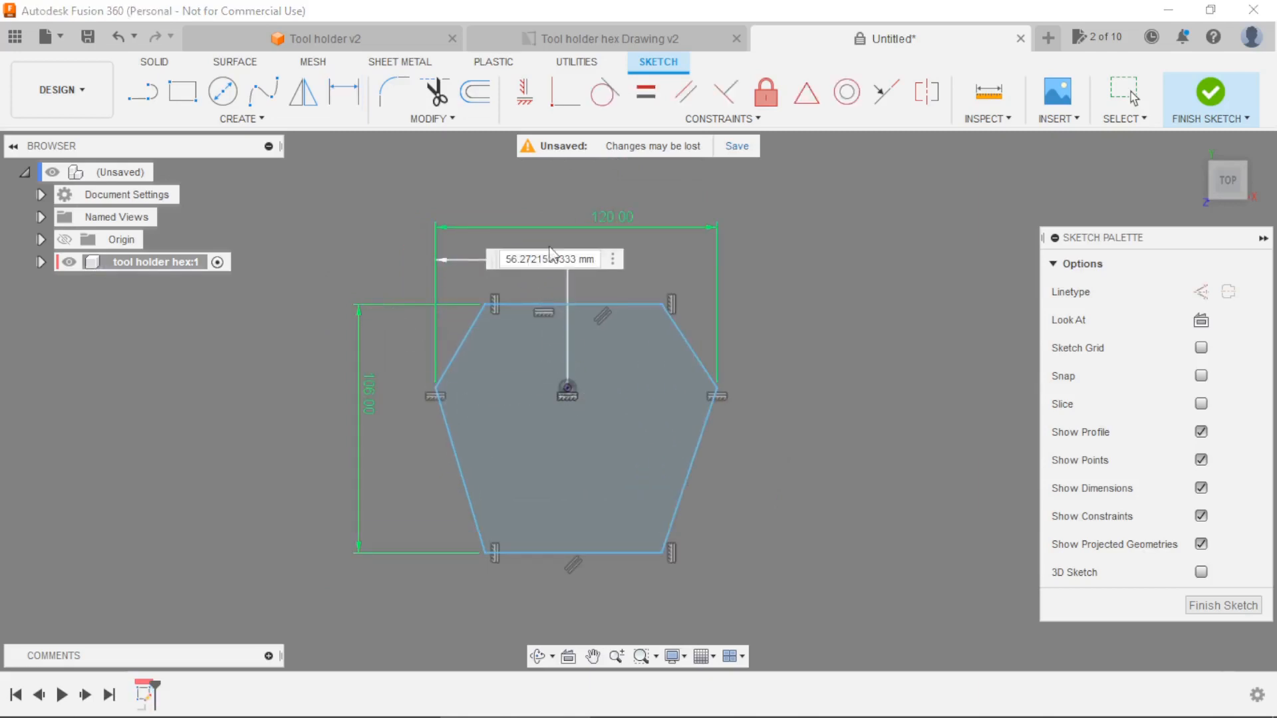
pyautogui.write('d1/2')
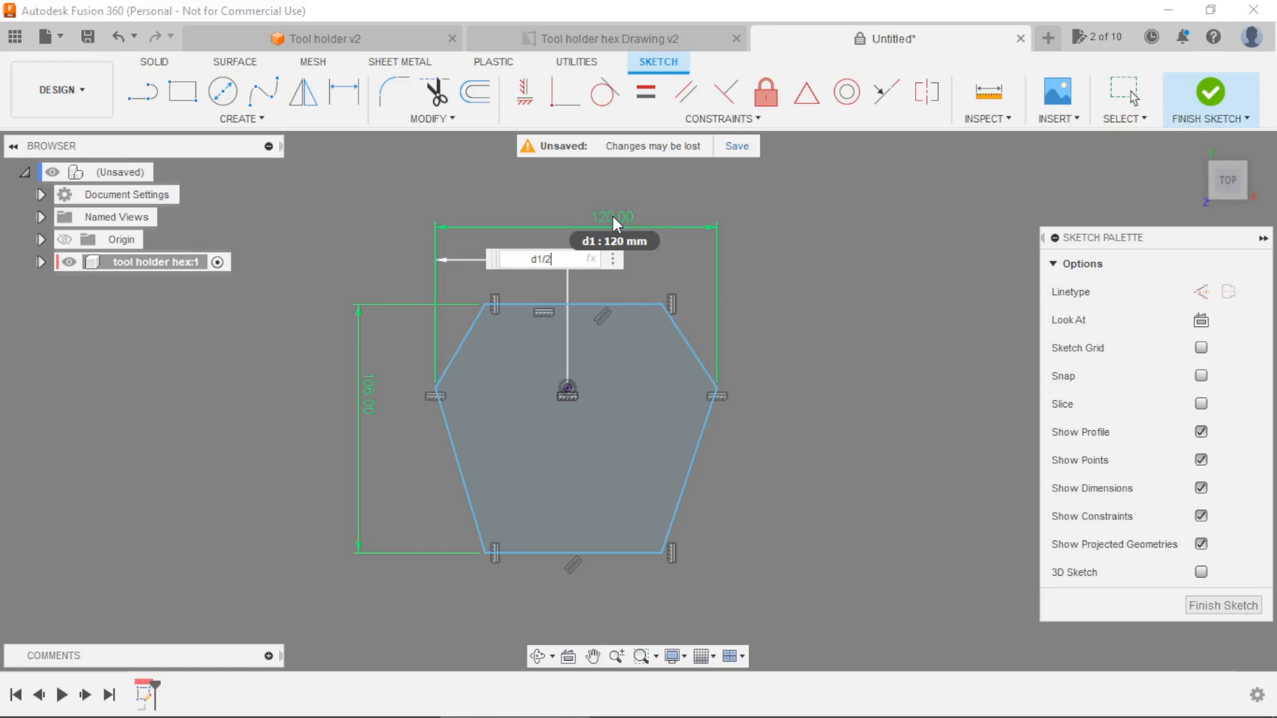
pyautogui.press('Return')
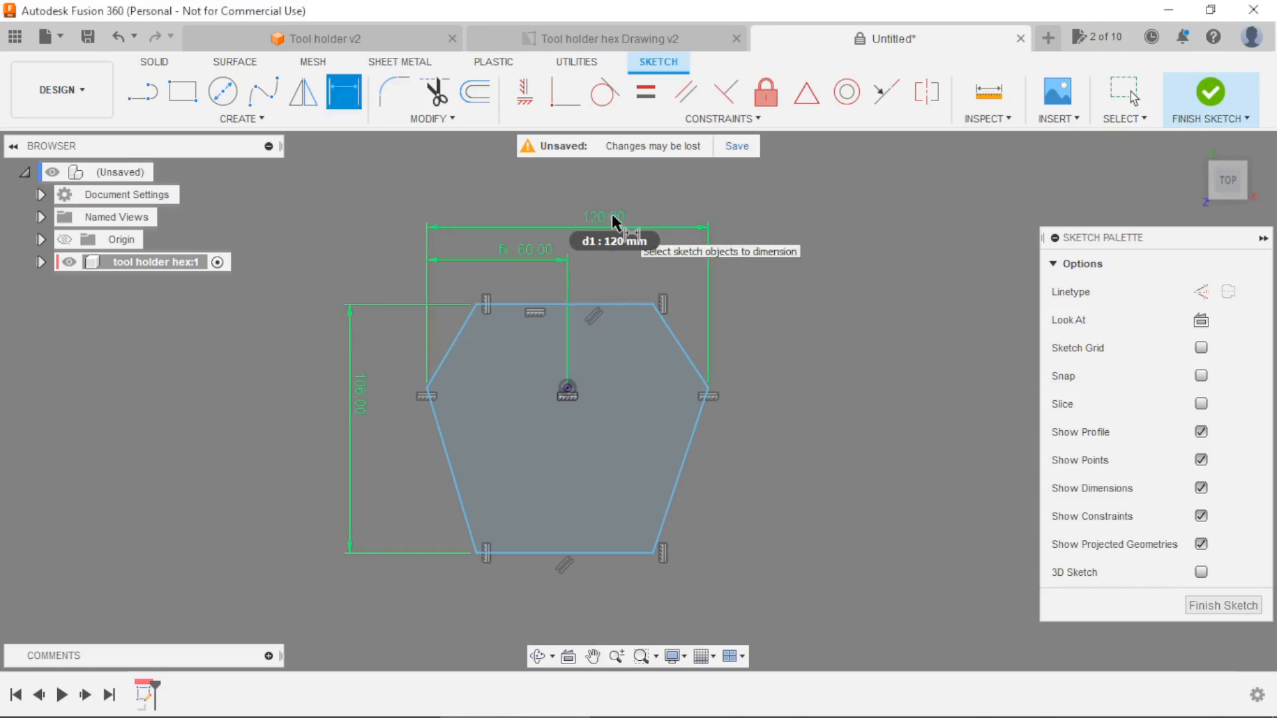
# Dimension the vertical distance from the upper edge to the origin with the expression d2/2.
pyautogui.click(594, 299)
pyautogui.click(566, 387)
pyautogui.click(384, 352)
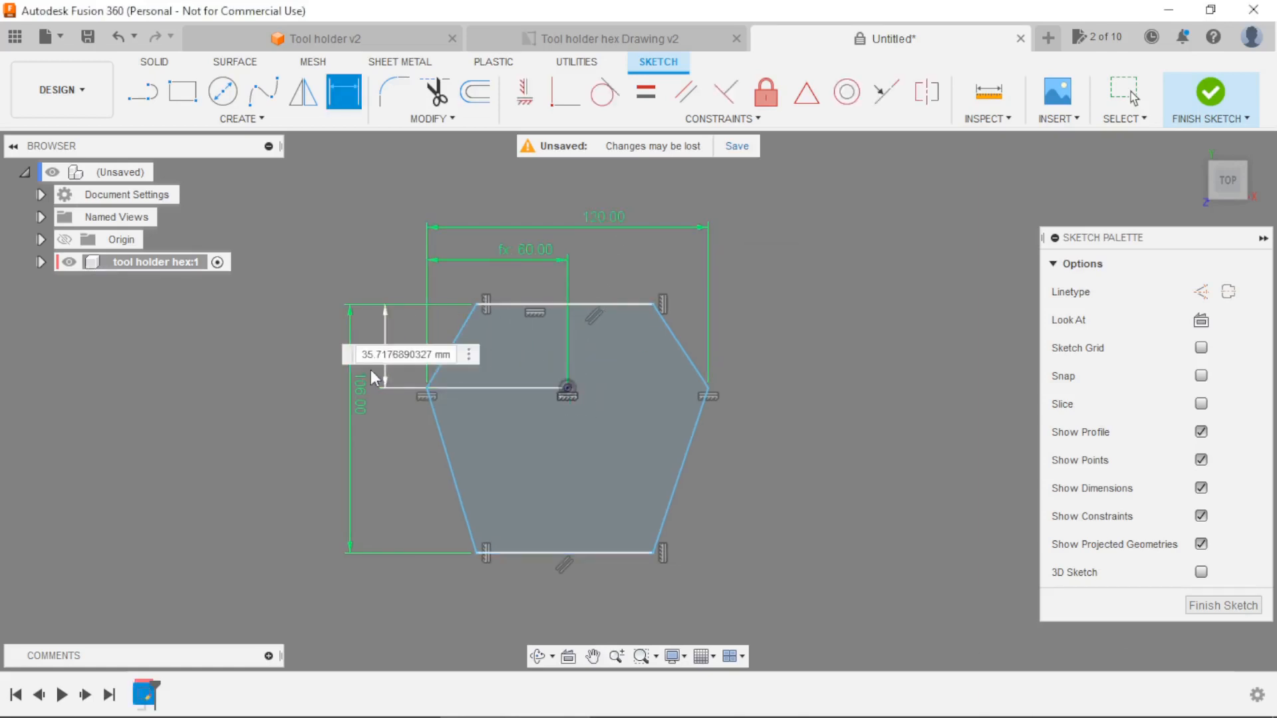
pyautogui.write('d2/2')
pyautogui.press('Return')
pyautogui.scroll(2, 439, 386)
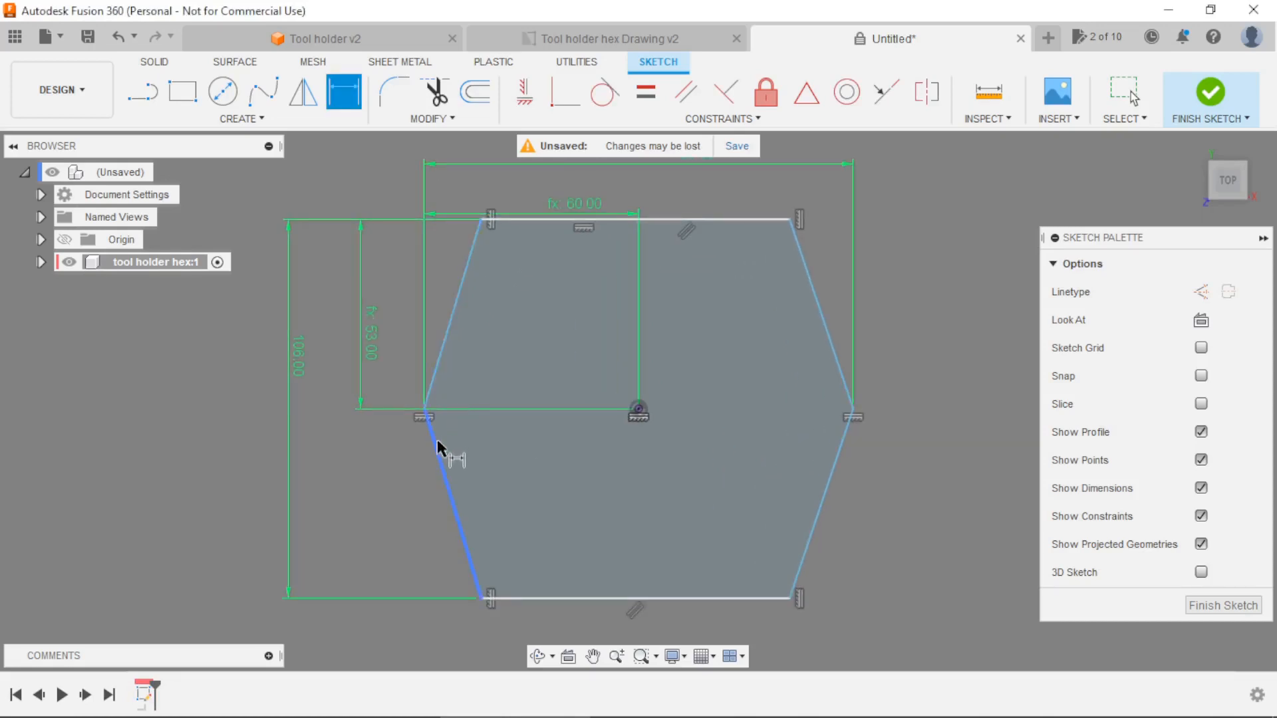
# Dimension the angle between the two left slanted edges of the outline as 120°.
pyautogui.click(437, 448)
pyautogui.click(441, 361)
pyautogui.click(519, 380)
pyautogui.write('120')
pyautogui.press('Return')
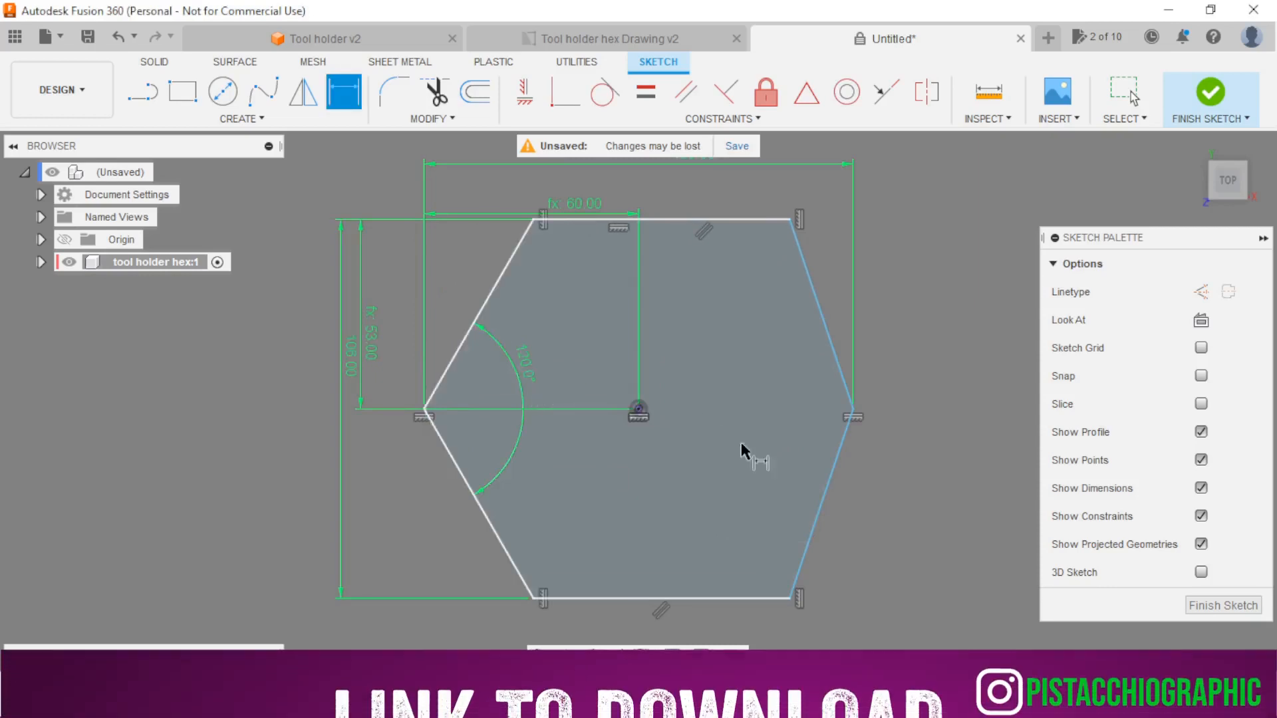
# Dimension the angle between the two right slanted edges as 120°, linked to the left angle's dimension.
pyautogui.click(828, 497)
pyautogui.click(847, 385)
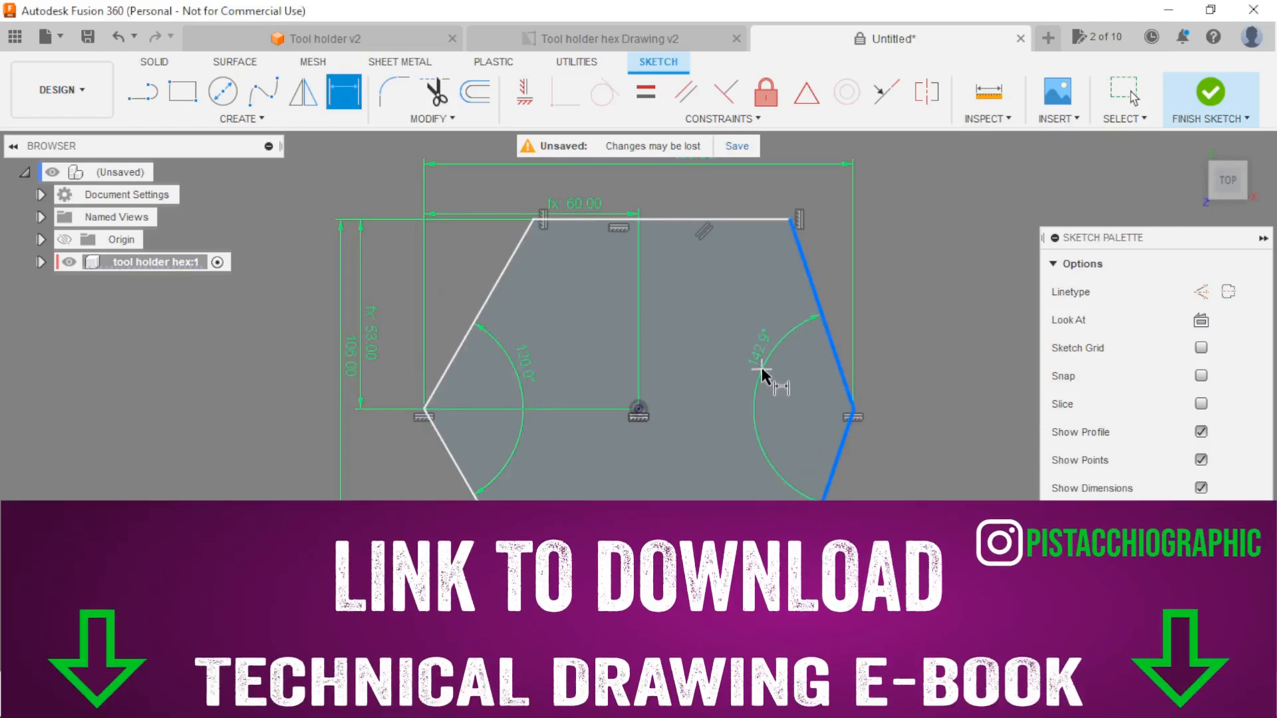
pyautogui.click(763, 373)
pyautogui.write('120')
pyautogui.press('Return')
pyautogui.scroll(-4, 589, 304)
pyautogui.scroll(3, 649, 298)
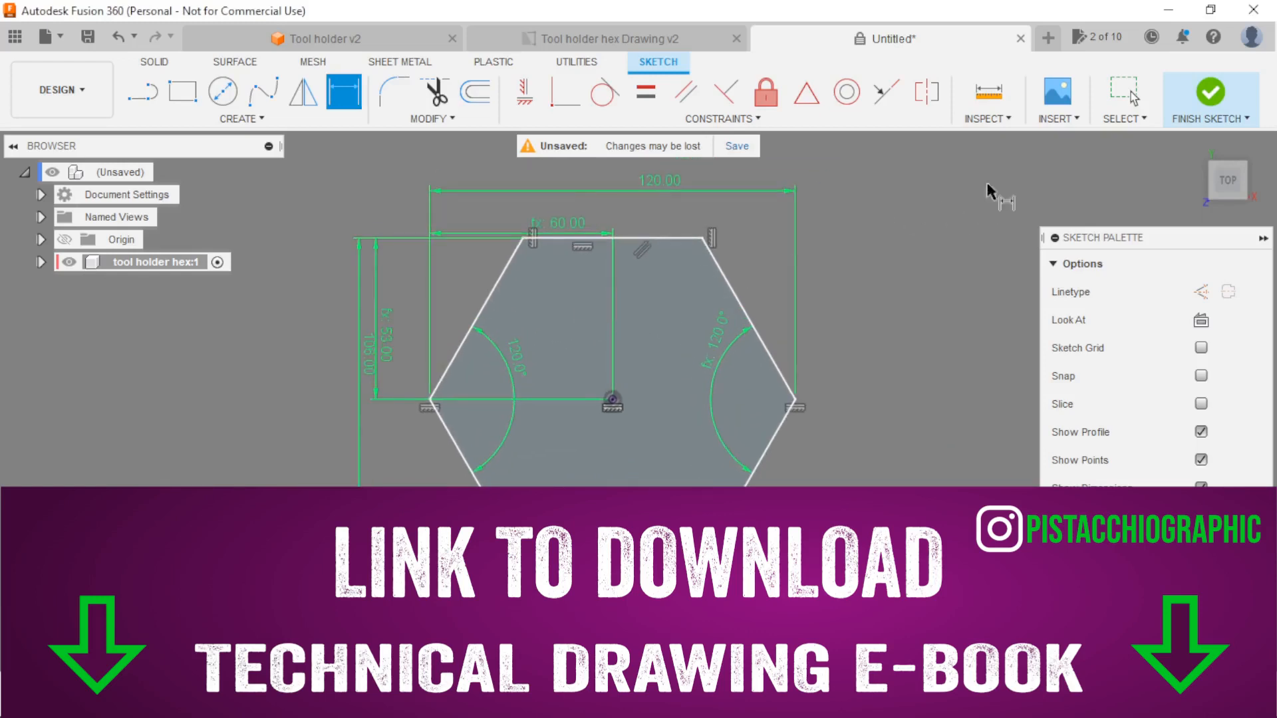
# Finish the sketch and extrude the hexagonal profile 1 mm as a new body.
pyautogui.click(1203, 97)
pyautogui.moveTo(864, 404)
pyautogui.keyDown('shift'); pyautogui.mouseDown(button='middle')
pyautogui.moveTo(867, 305)
pyautogui.moveTo(793, 295)
pyautogui.mouseUp(button='middle'); pyautogui.keyUp('shift')
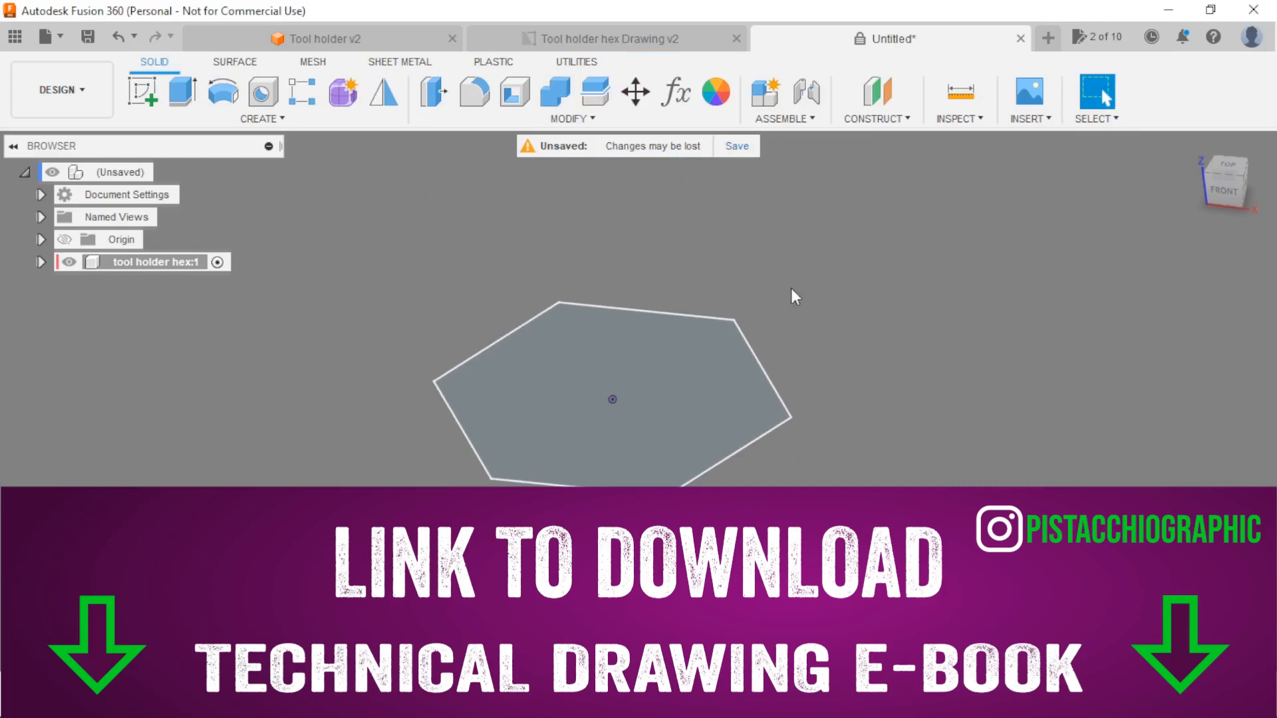
pyautogui.click(180, 104)
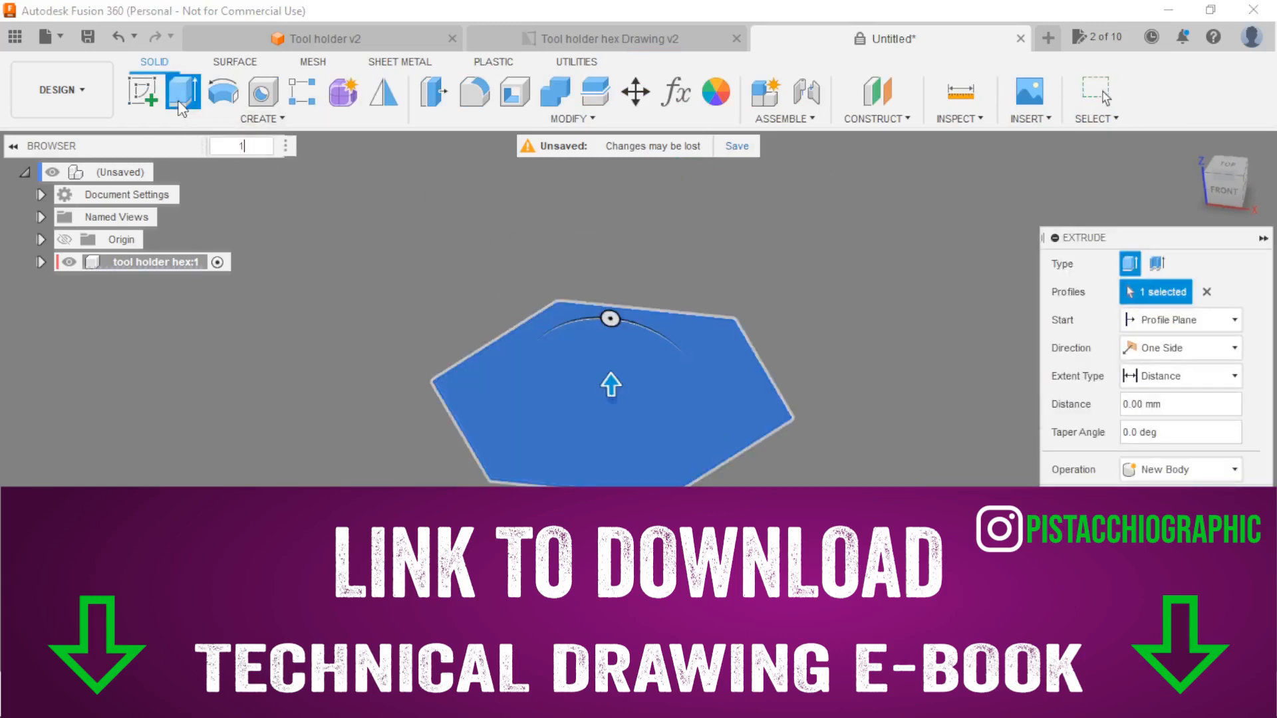
pyautogui.press('Return')
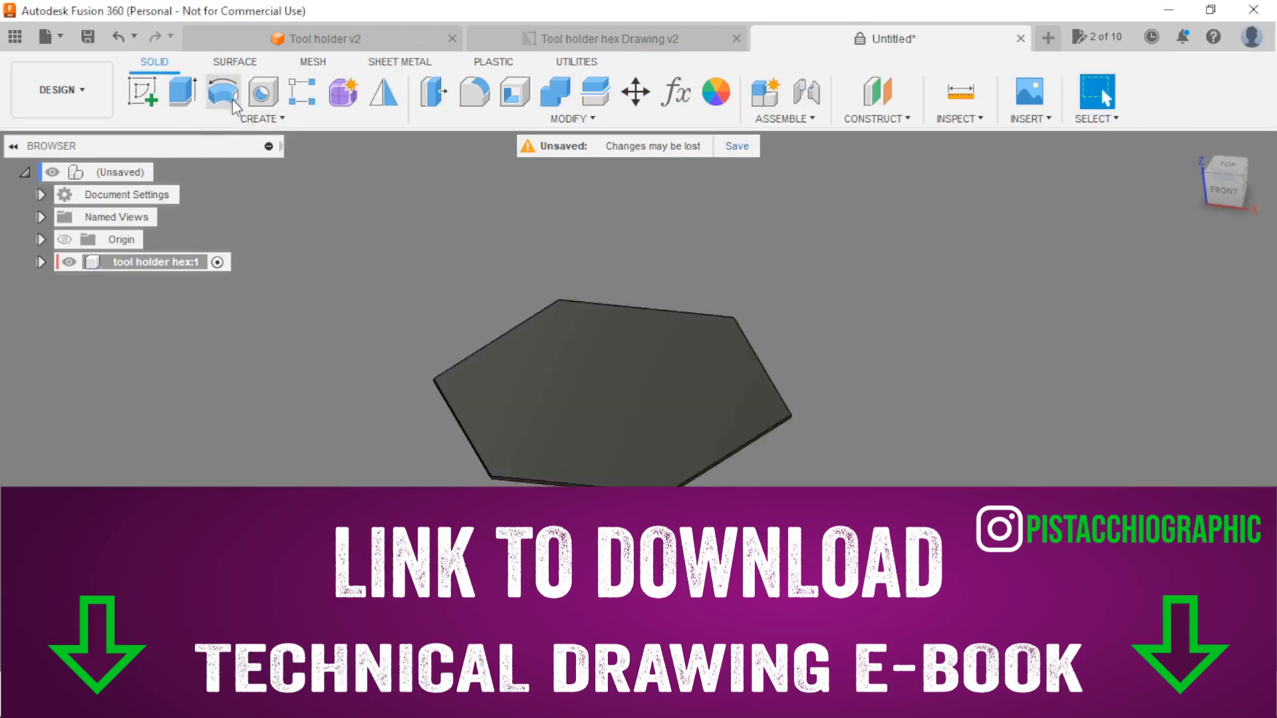
# Start a sketch on the plate's upper face and draw a six-sided circumscribed polygon centred on the origin.
pyautogui.click(142, 91)
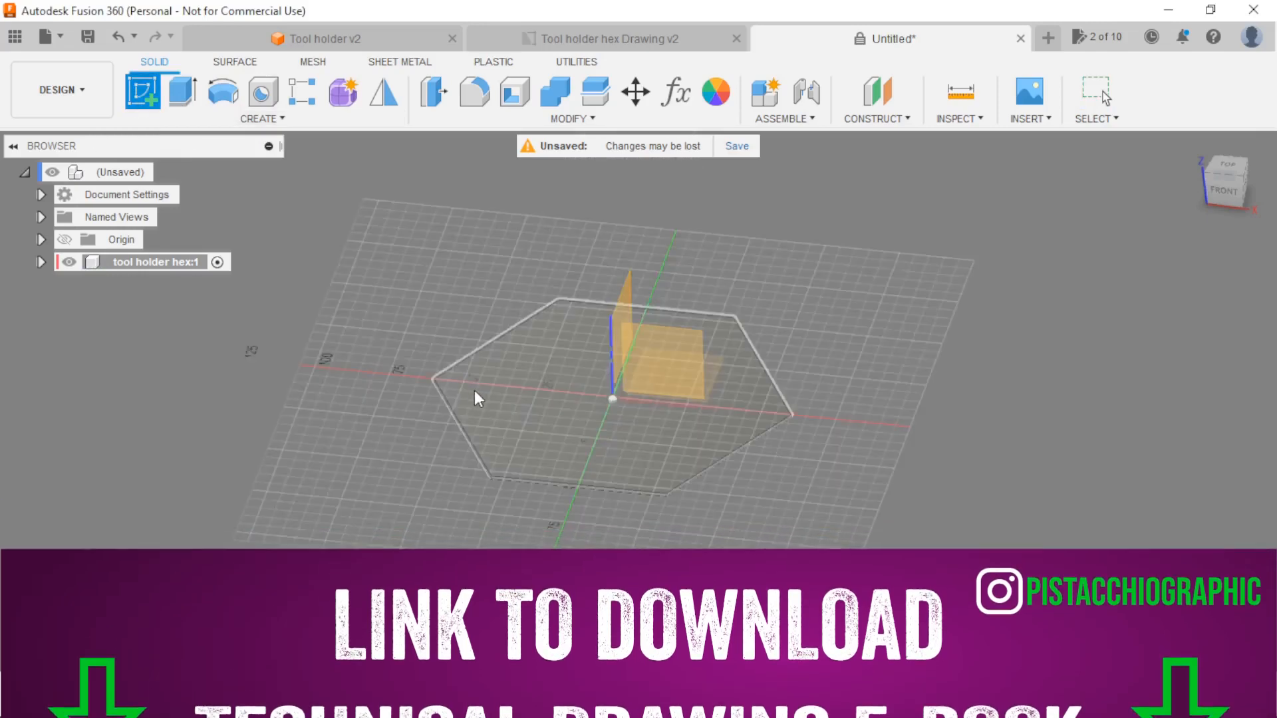
pyautogui.click(478, 395)
pyautogui.click(191, 106)
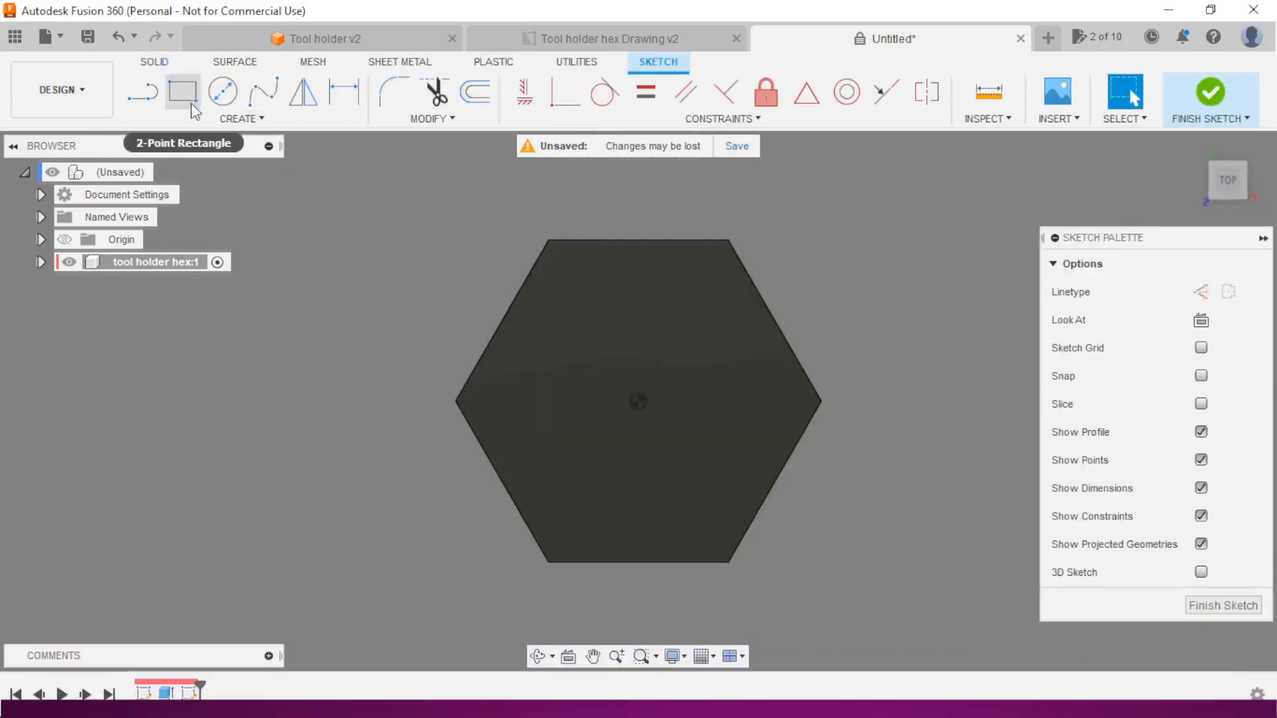
pyautogui.click(206, 119)
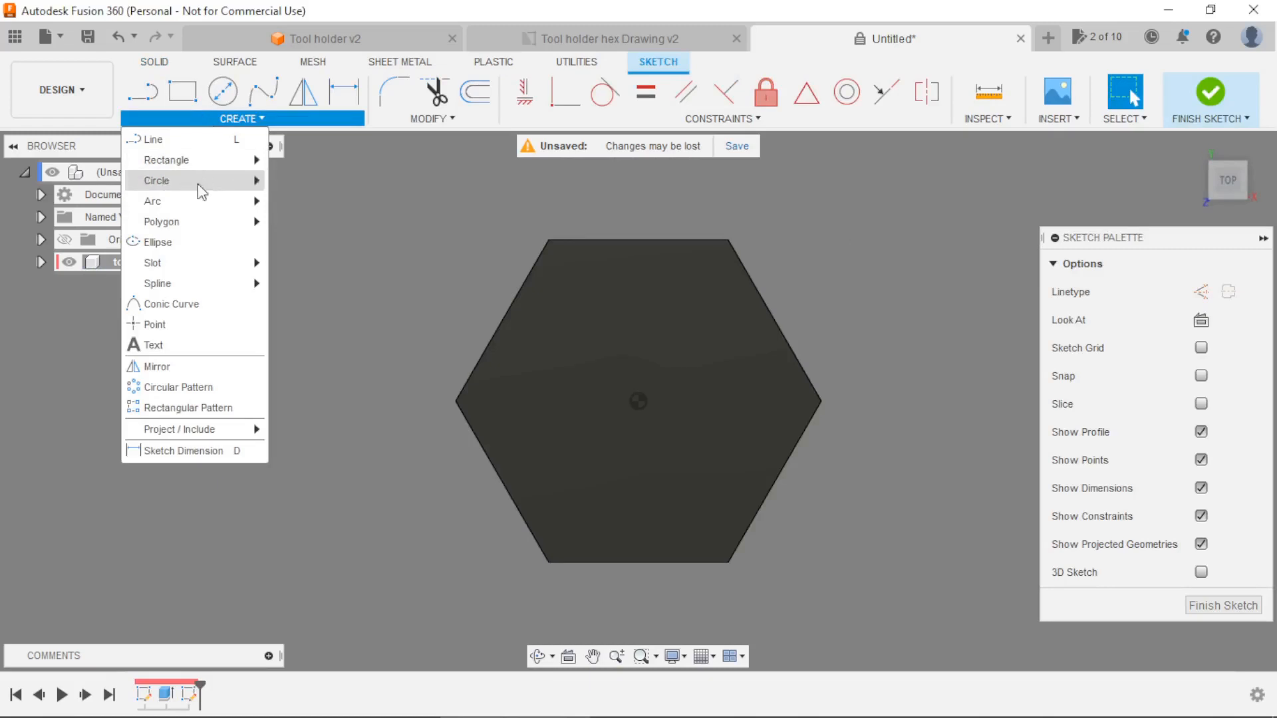
pyautogui.moveTo(177, 225)
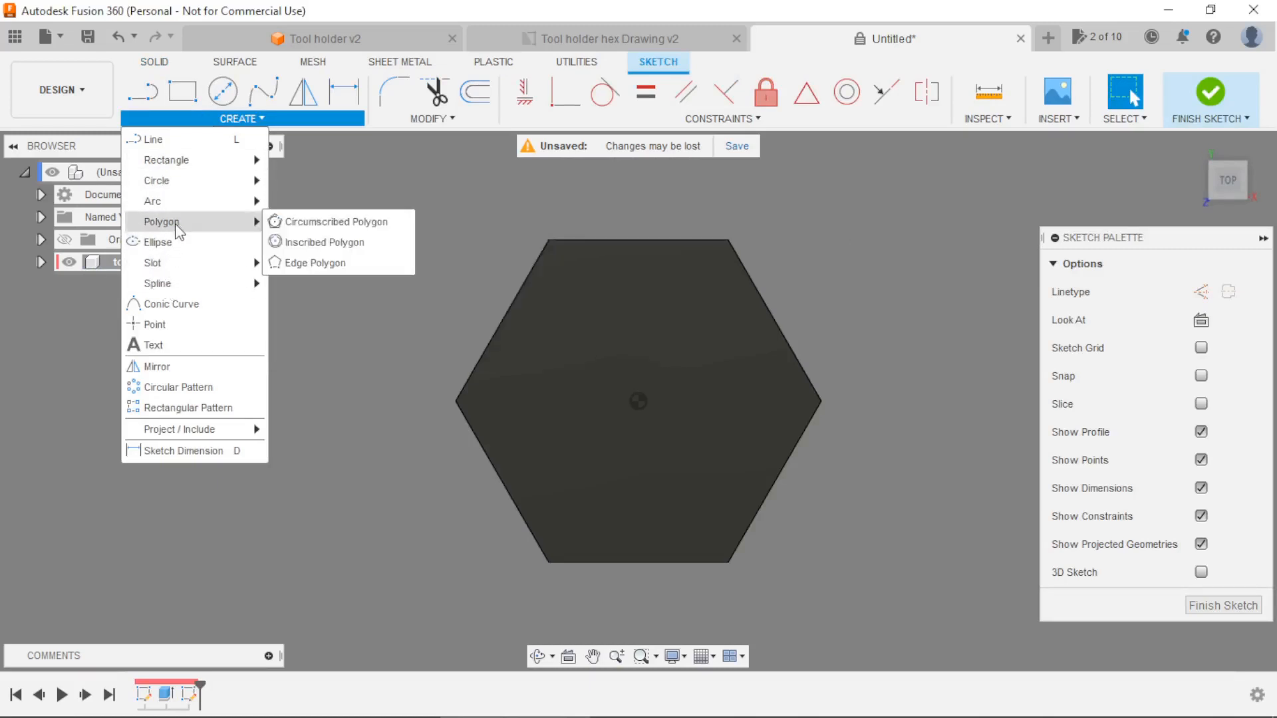
pyautogui.click(333, 222)
pyautogui.scroll(3, 634, 405)
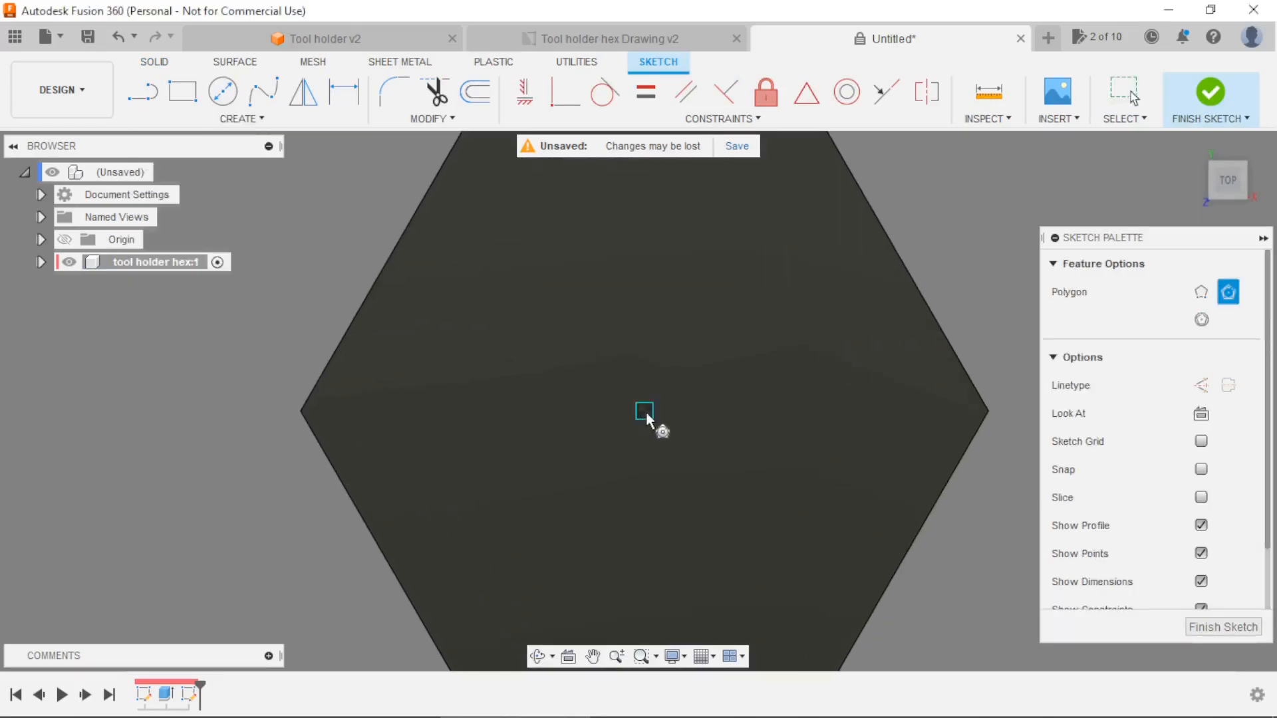
pyautogui.click(645, 413)
pyautogui.click(694, 385)
# Make the polygon's upper edge horizontal and dimension the distance between its upper and lower edges as 6.5 mm.
pyautogui.scroll(3, 693, 385)
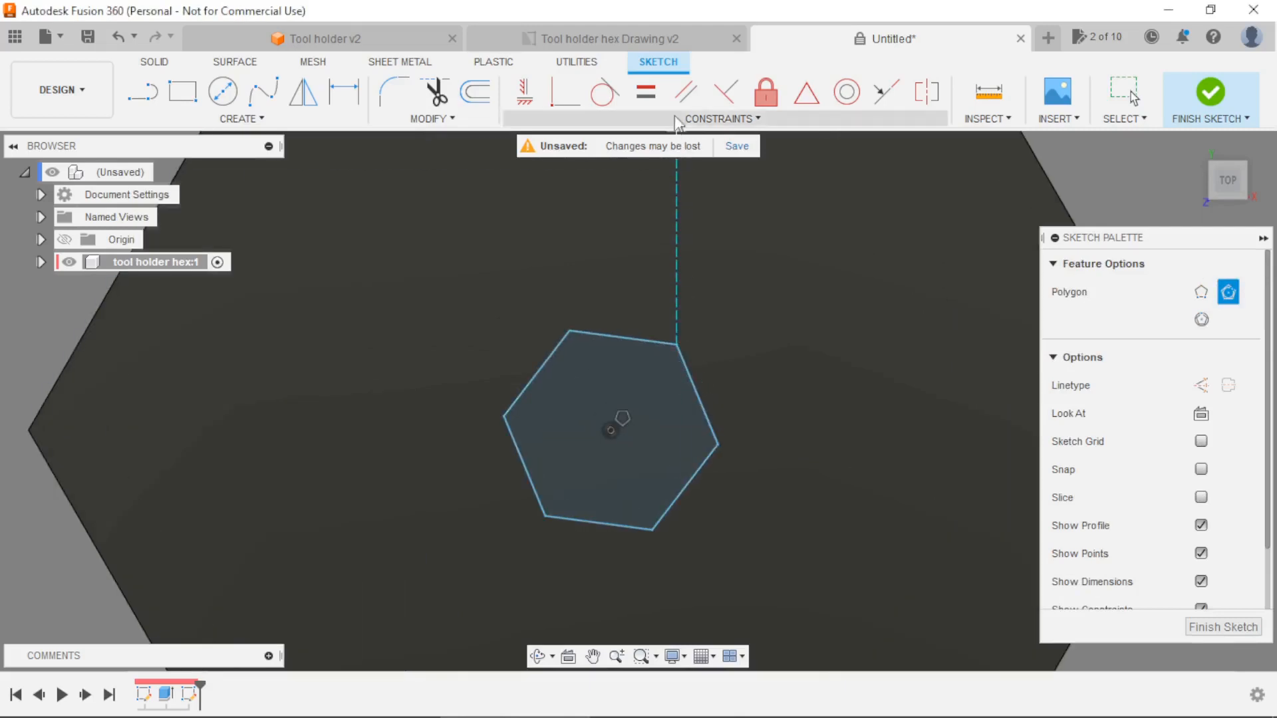
pyautogui.click(525, 91)
pyautogui.click(625, 337)
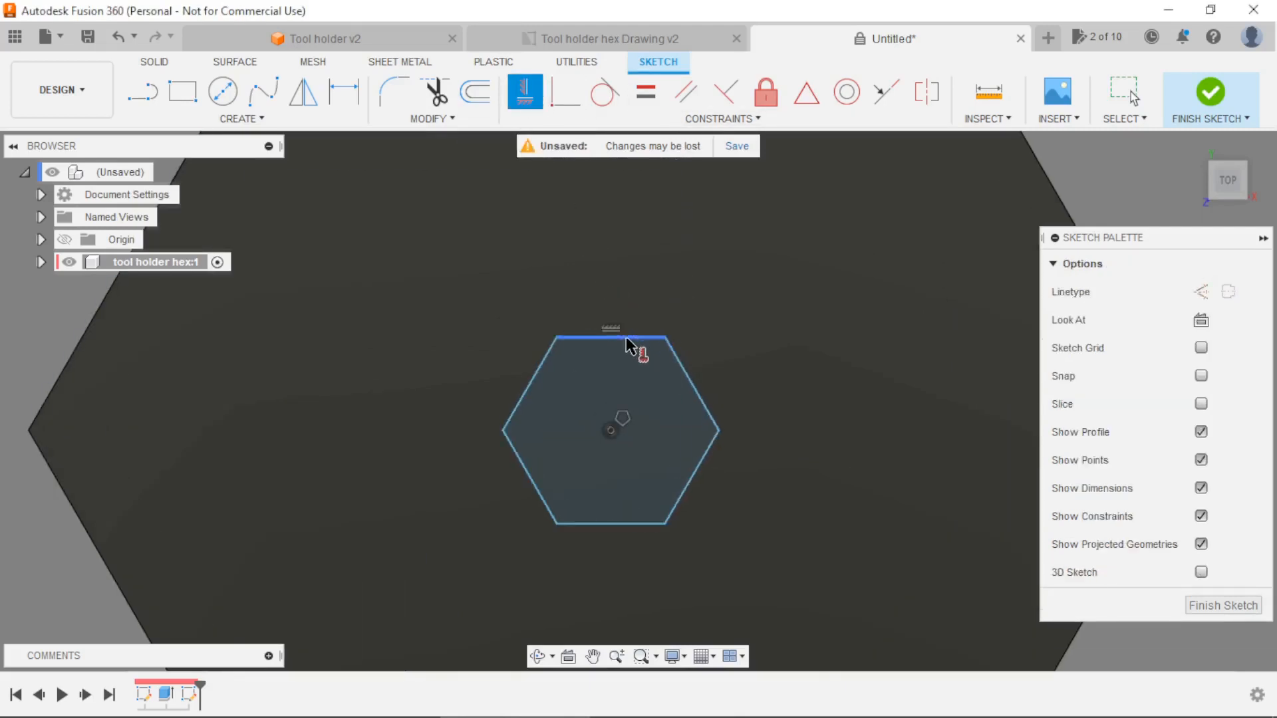
pyautogui.press('d')
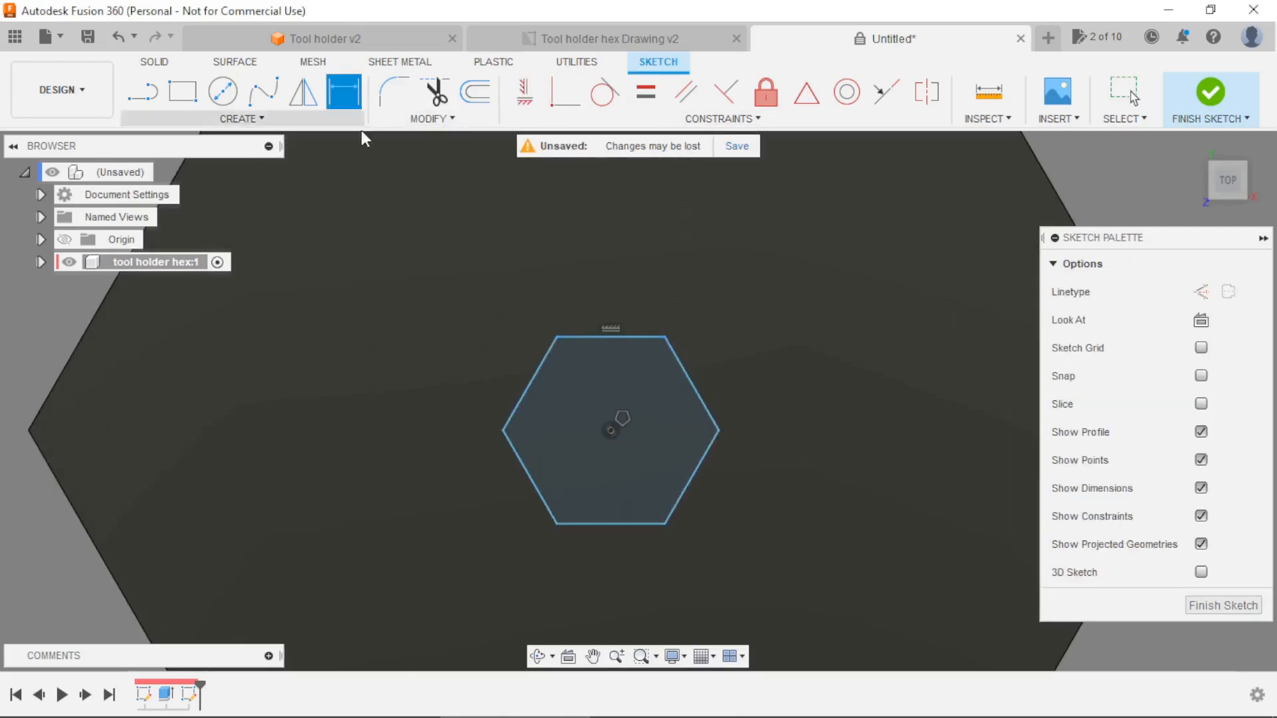
pyautogui.click(577, 336)
pyautogui.click(589, 520)
pyautogui.click(455, 459)
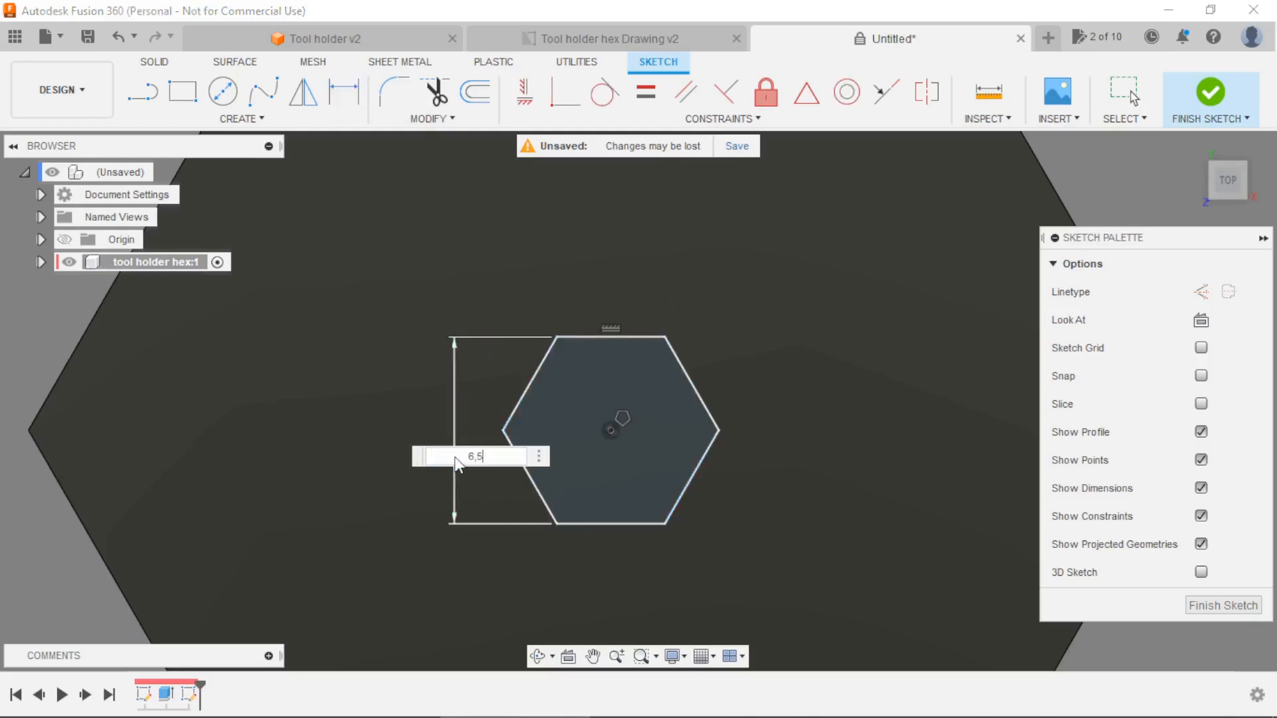
pyautogui.write('6,5')
pyautogui.press('Return')
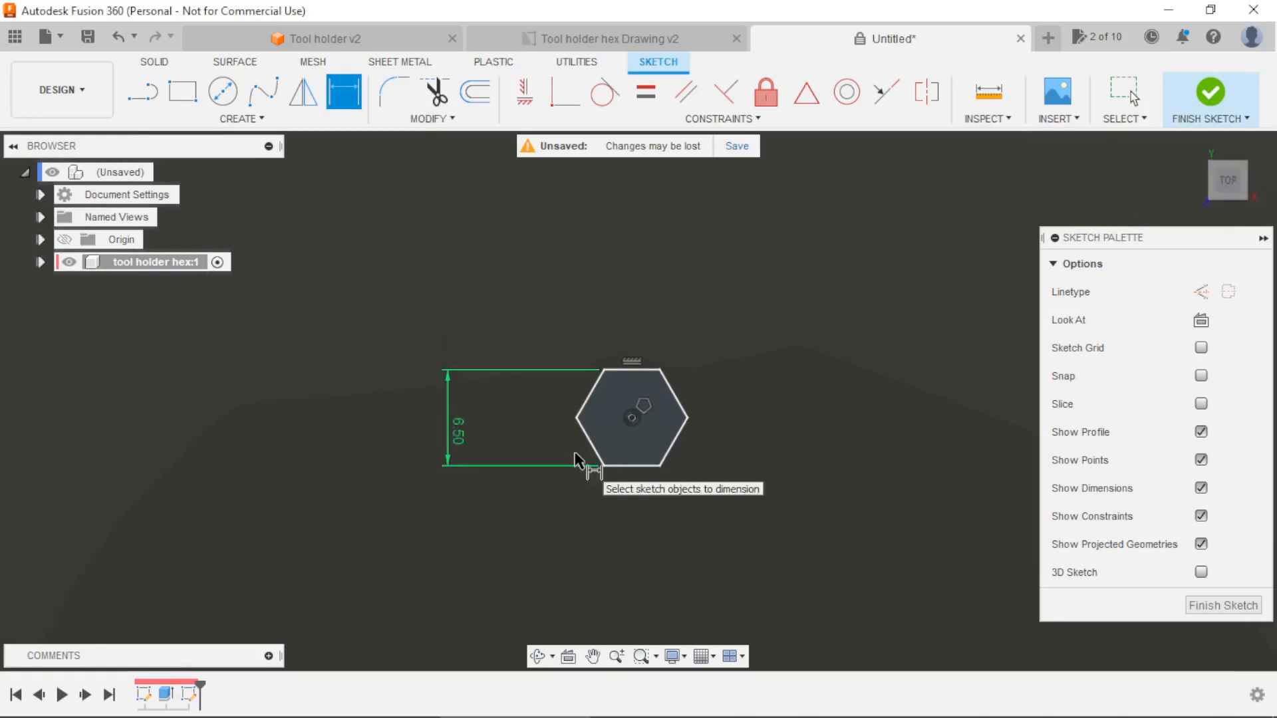
pyautogui.scroll(3, 566, 459)
pyautogui.press('Escape')
pyautogui.moveTo(484, 433); pyautogui.dragTo(541, 429)
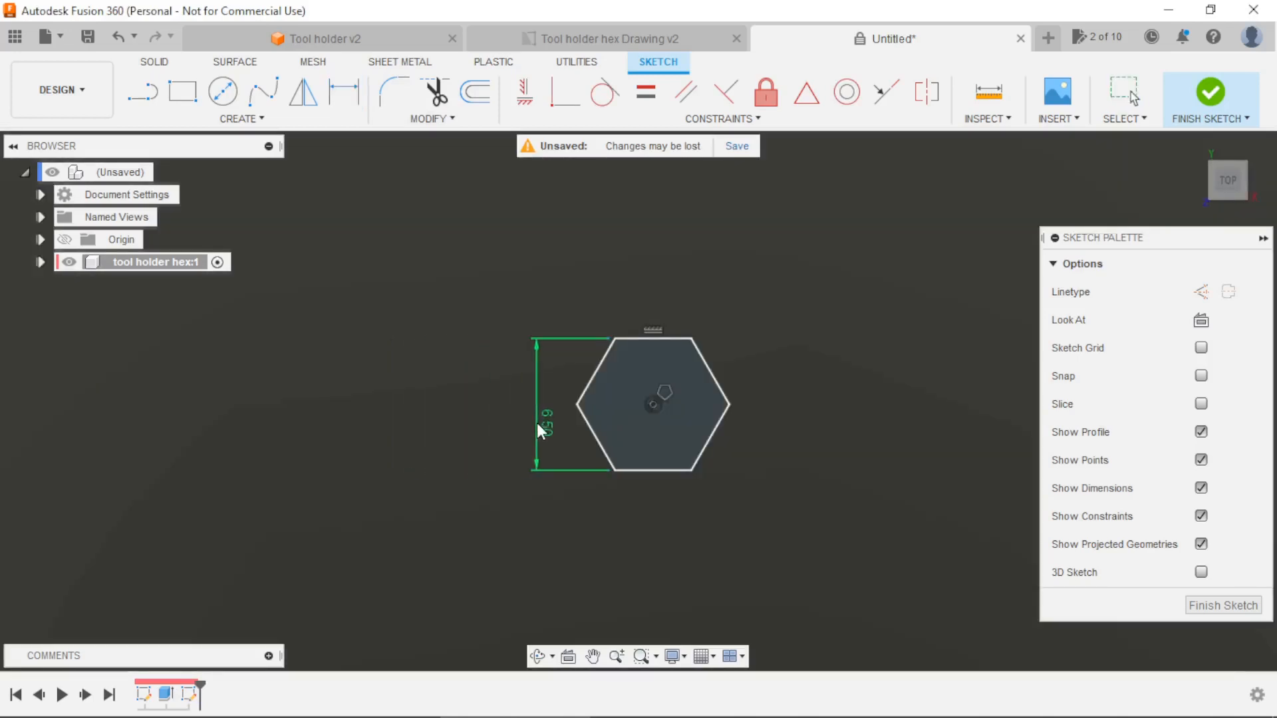
# Draw a closed six-sided outline around the small hexagon with lines, keeping its upper and lower edges horizontal.
pyautogui.press('l')
pyautogui.click(464, 386)
pyautogui.click(596, 256)
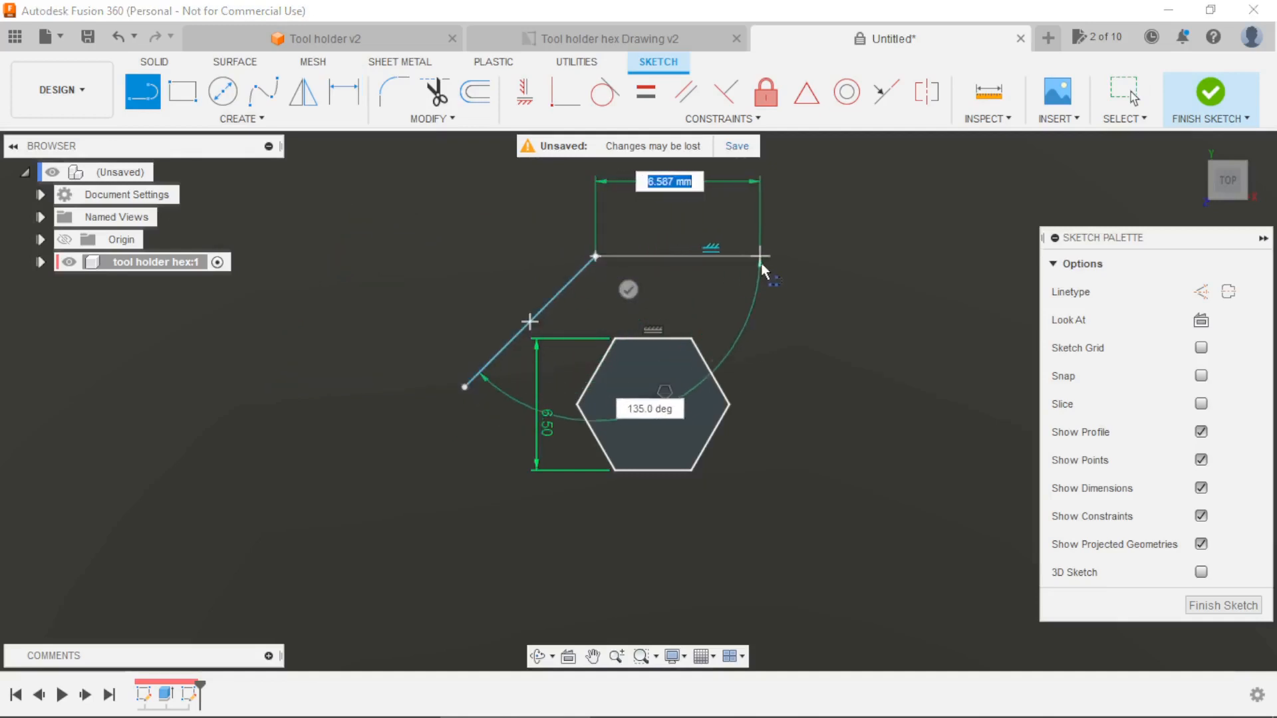
pyautogui.click(775, 256)
pyautogui.click(856, 429)
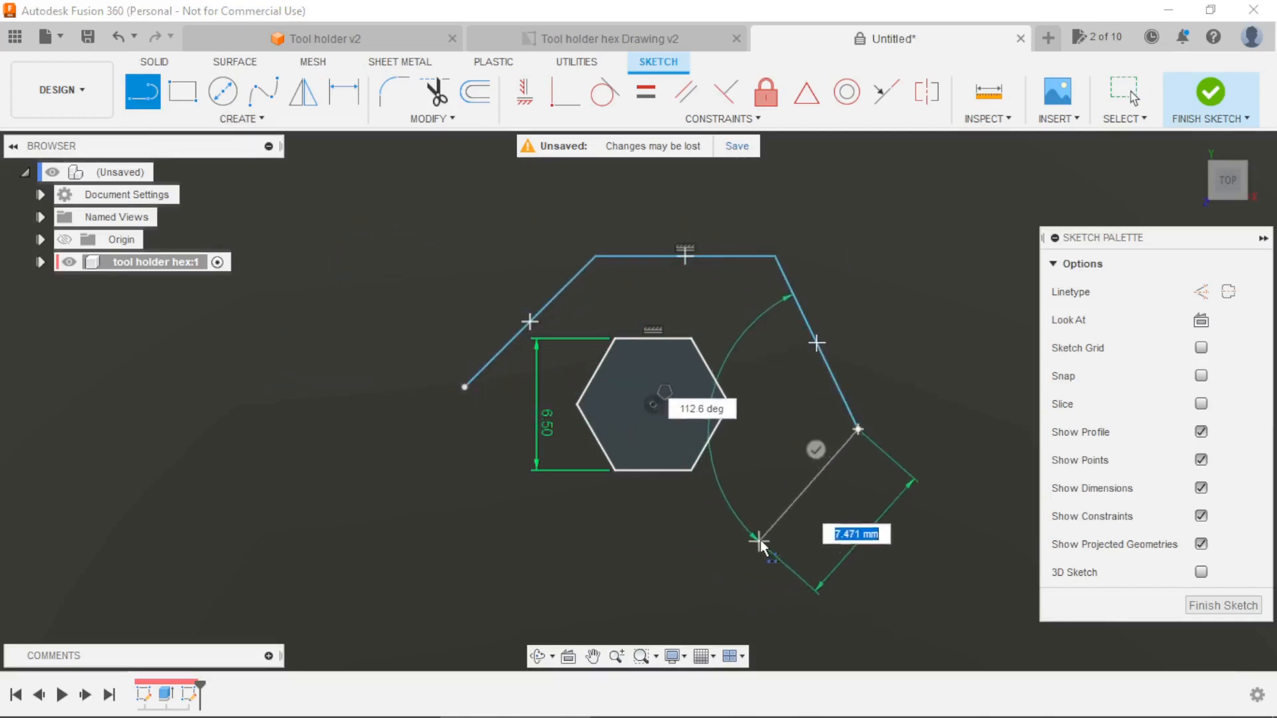
pyautogui.click(762, 526)
pyautogui.click(550, 526)
pyautogui.click(466, 387)
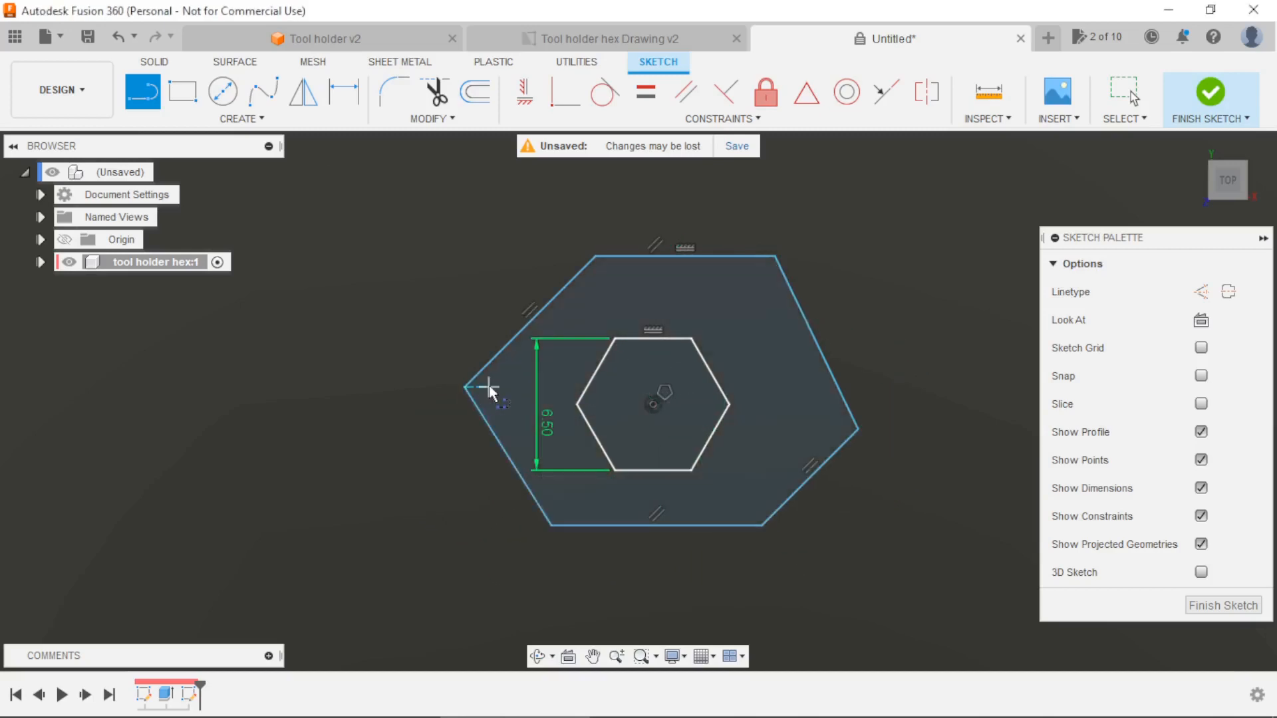
pyautogui.press('Escape')
# Constrain the outer outline's left and right corners to lie horizontally level with the origin.
pyautogui.click(529, 92)
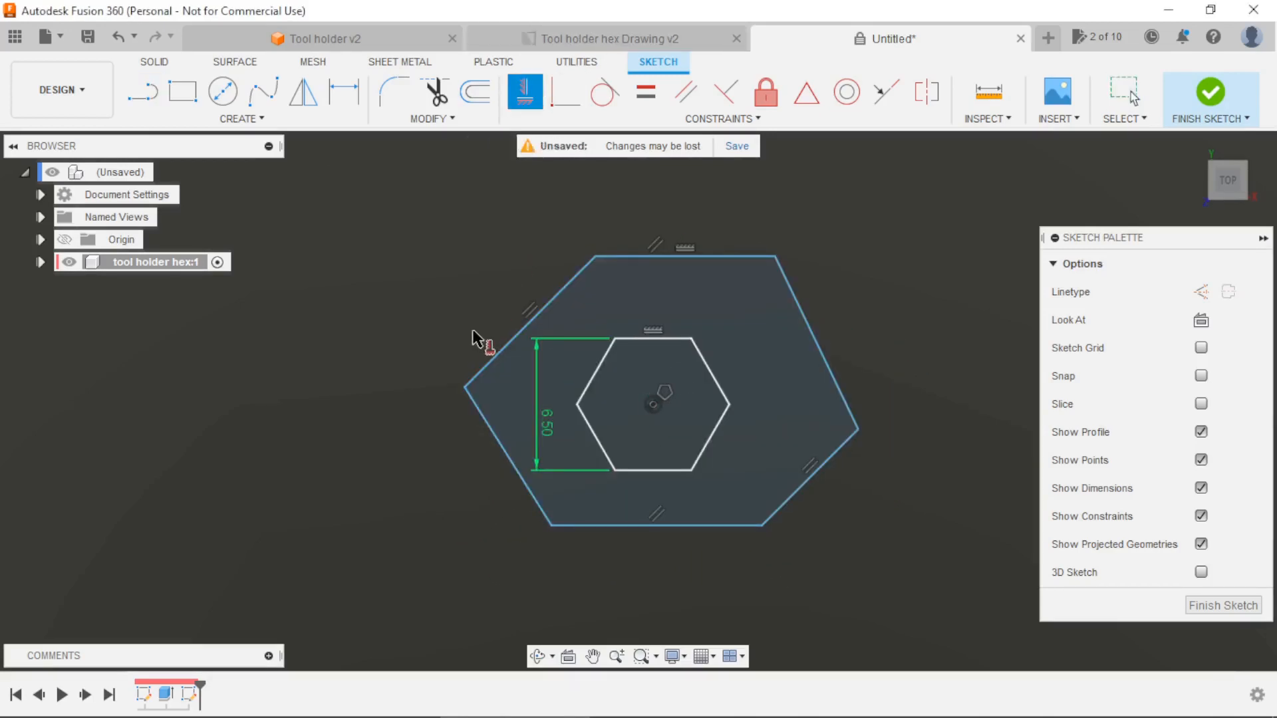
pyautogui.click(465, 387)
pyautogui.click(652, 405)
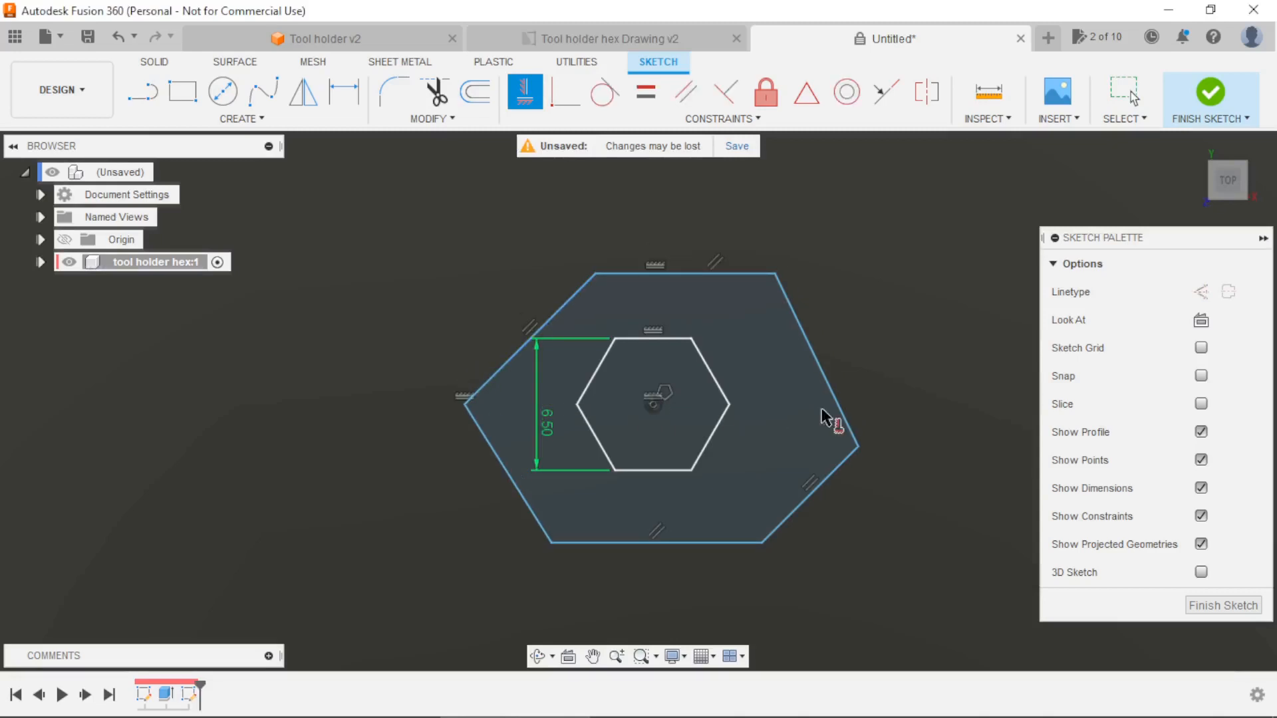
pyautogui.click(857, 447)
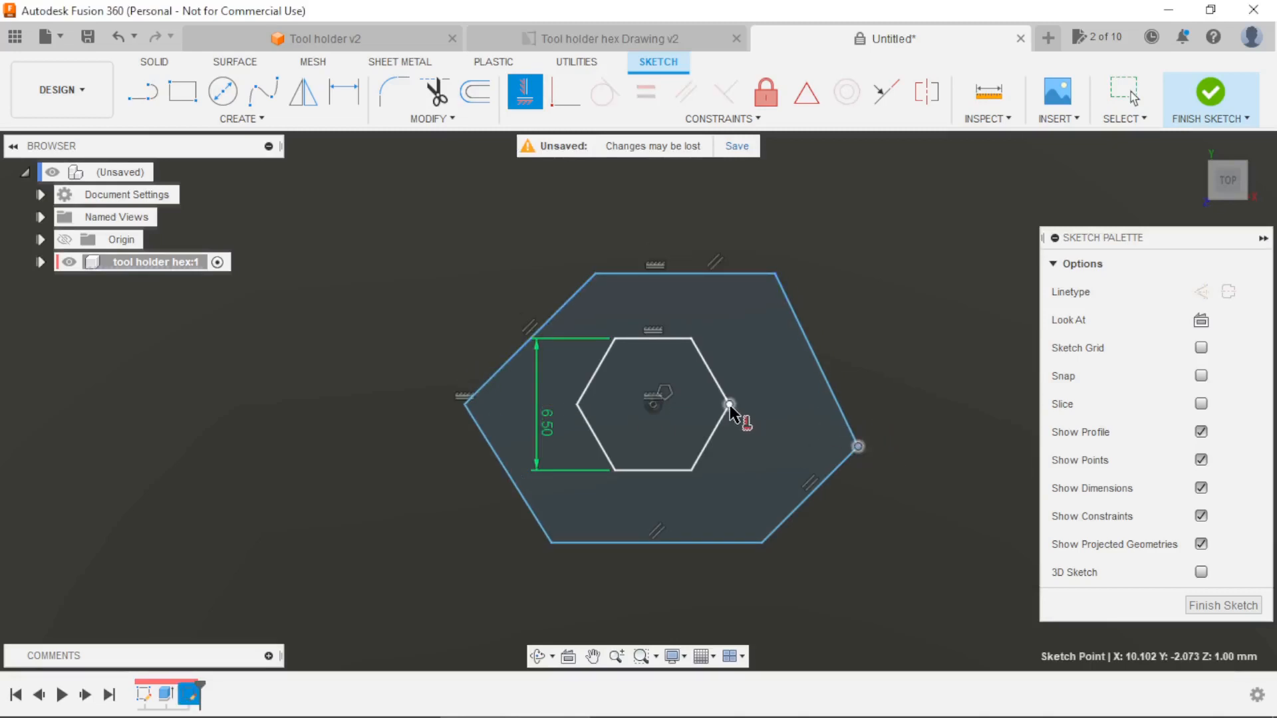
pyautogui.click(654, 404)
# Align the upper and lower corners of the outer outline vertically, on both the right and left sides.
pyautogui.click(790, 274)
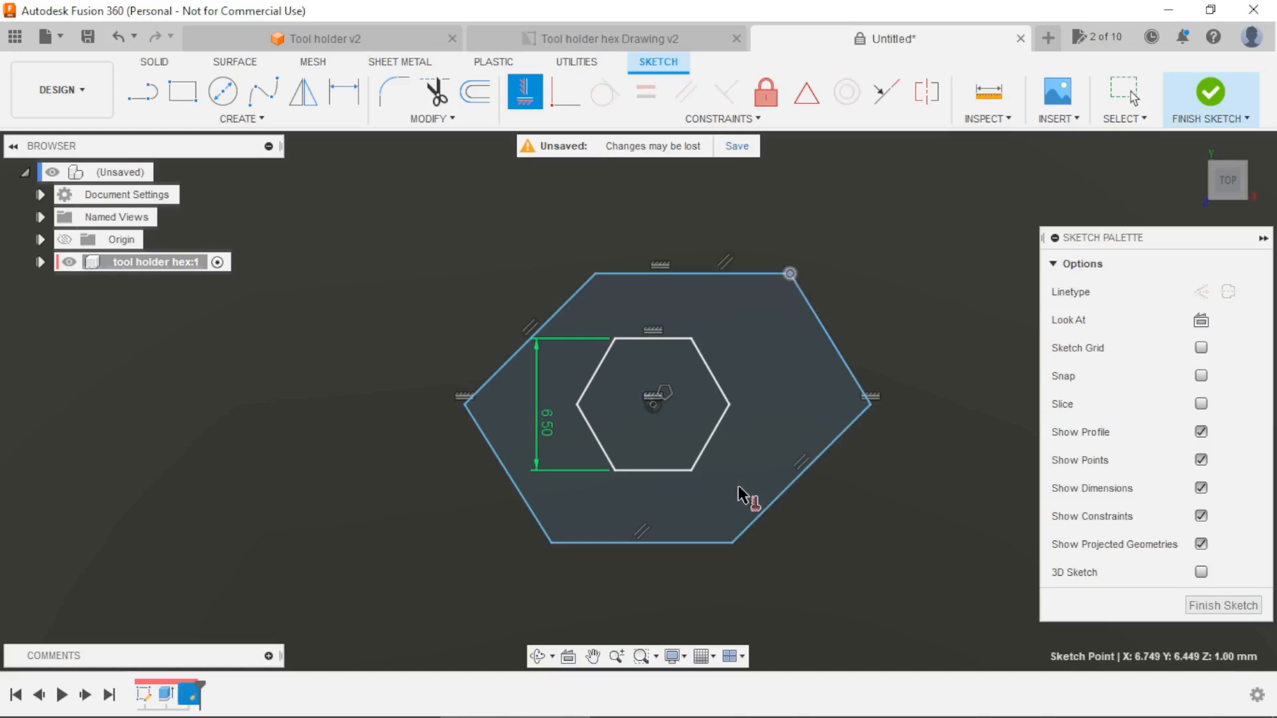
pyautogui.click(732, 542)
pyautogui.click(604, 265)
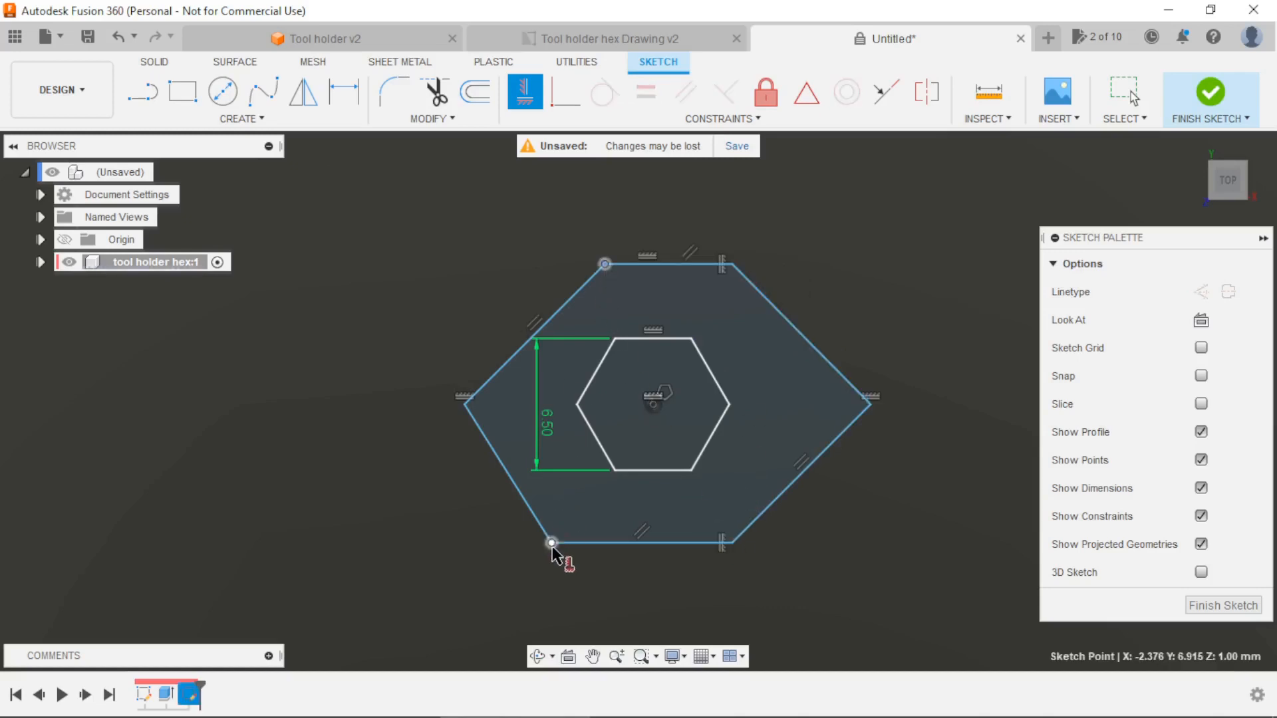
pyautogui.click(551, 543)
pyautogui.press('Escape')
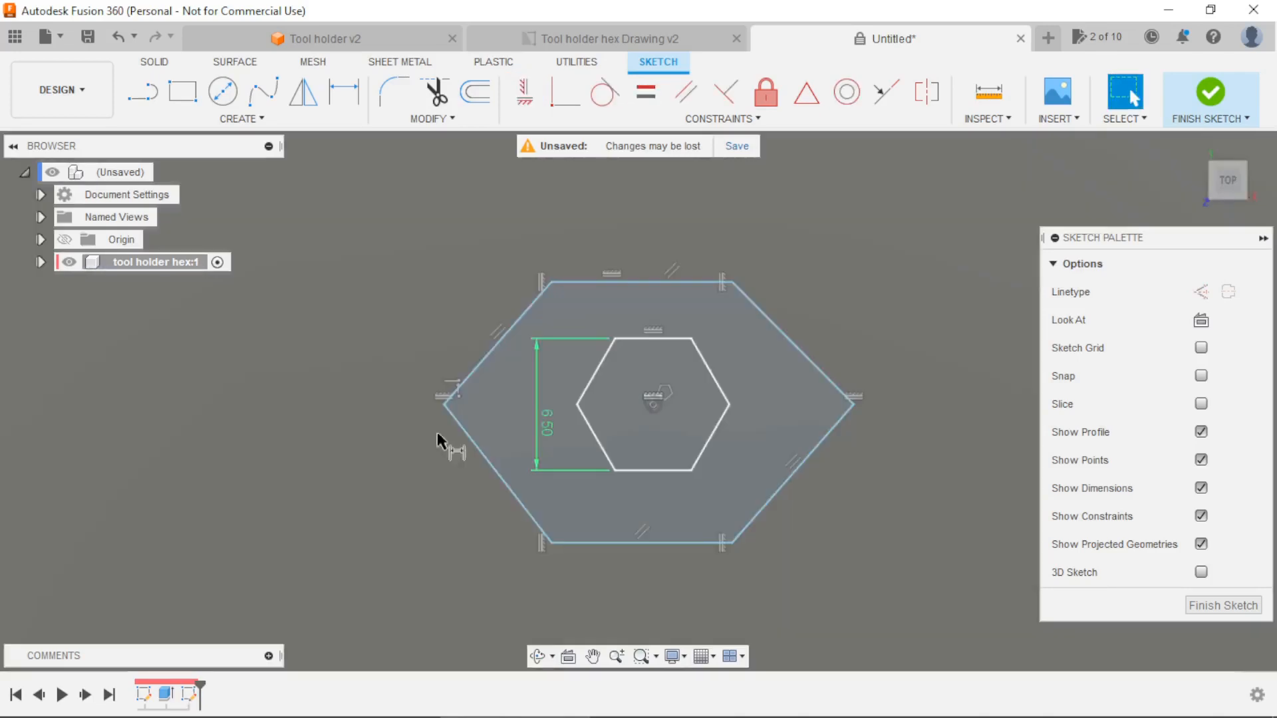
# Dimension the horizontal distance between the outer outline's left and right corners, placing it above the shape.
pyautogui.press('d')
pyautogui.click(443, 403)
pyautogui.click(854, 405)
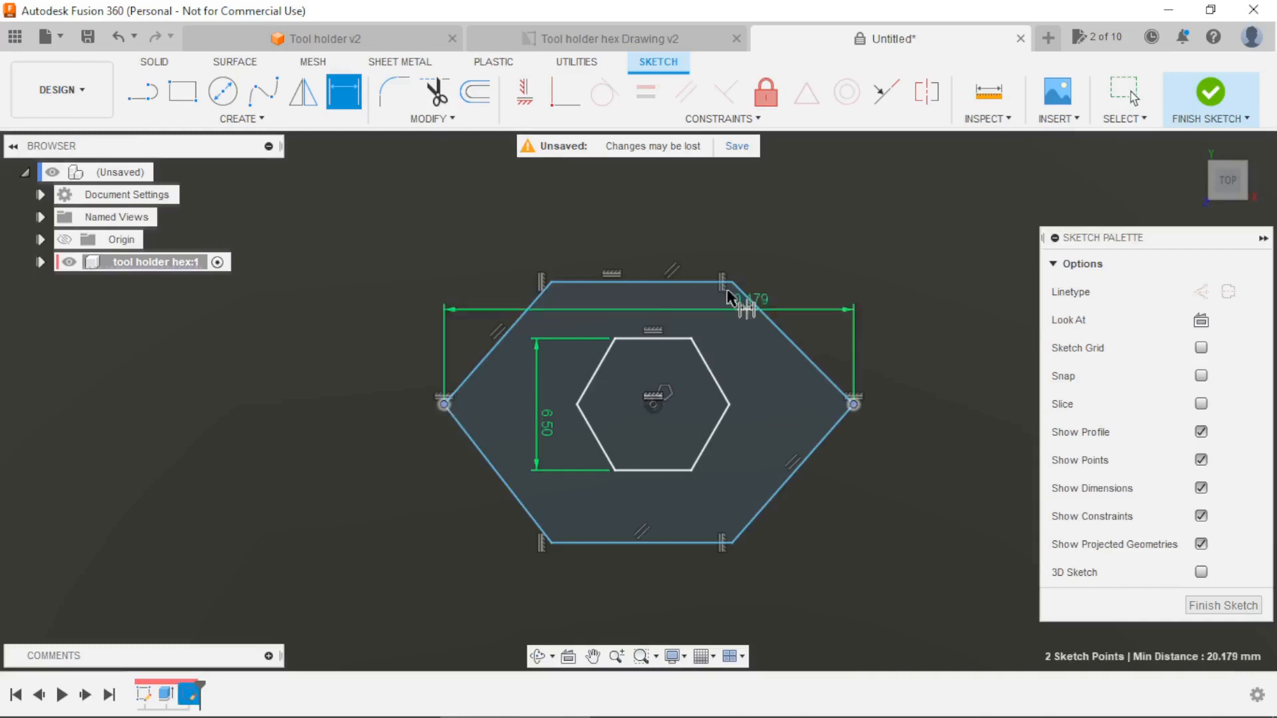
pyautogui.click(673, 210)
# Try a width of 9 mm for the outer outline and shift its right corner, and undo both changes.
pyautogui.write('9')
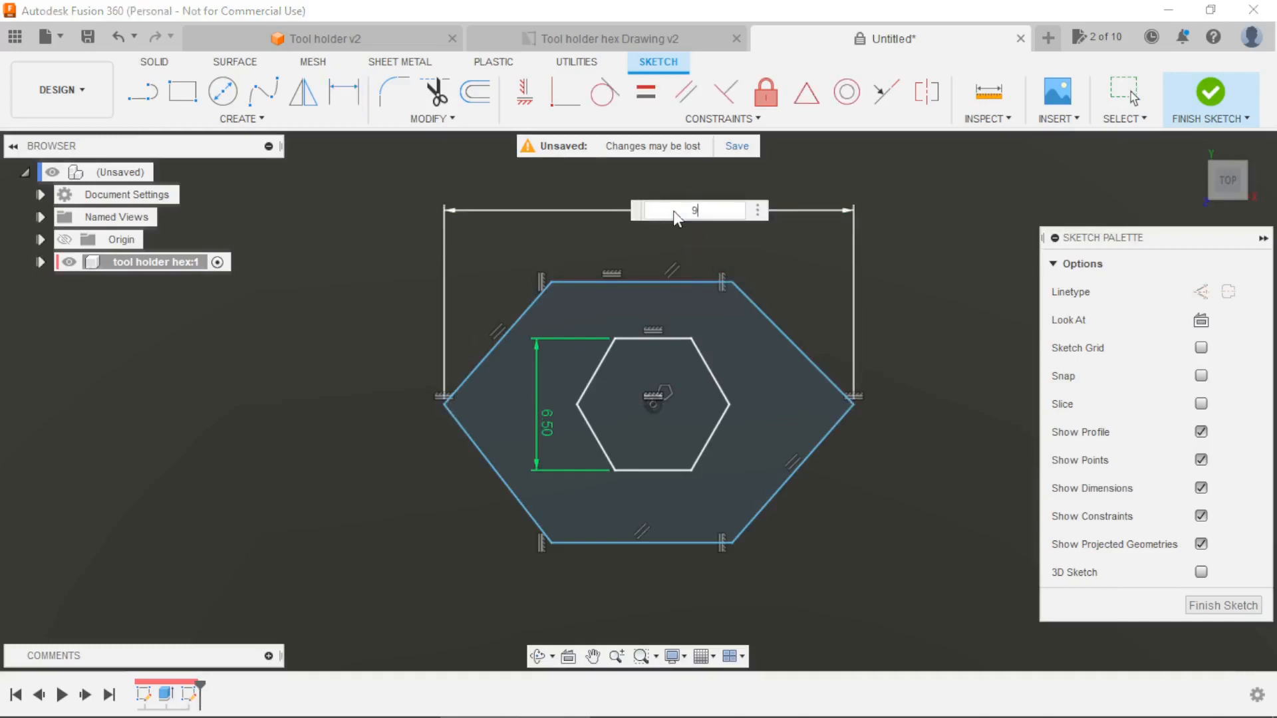
pyautogui.press('Return')
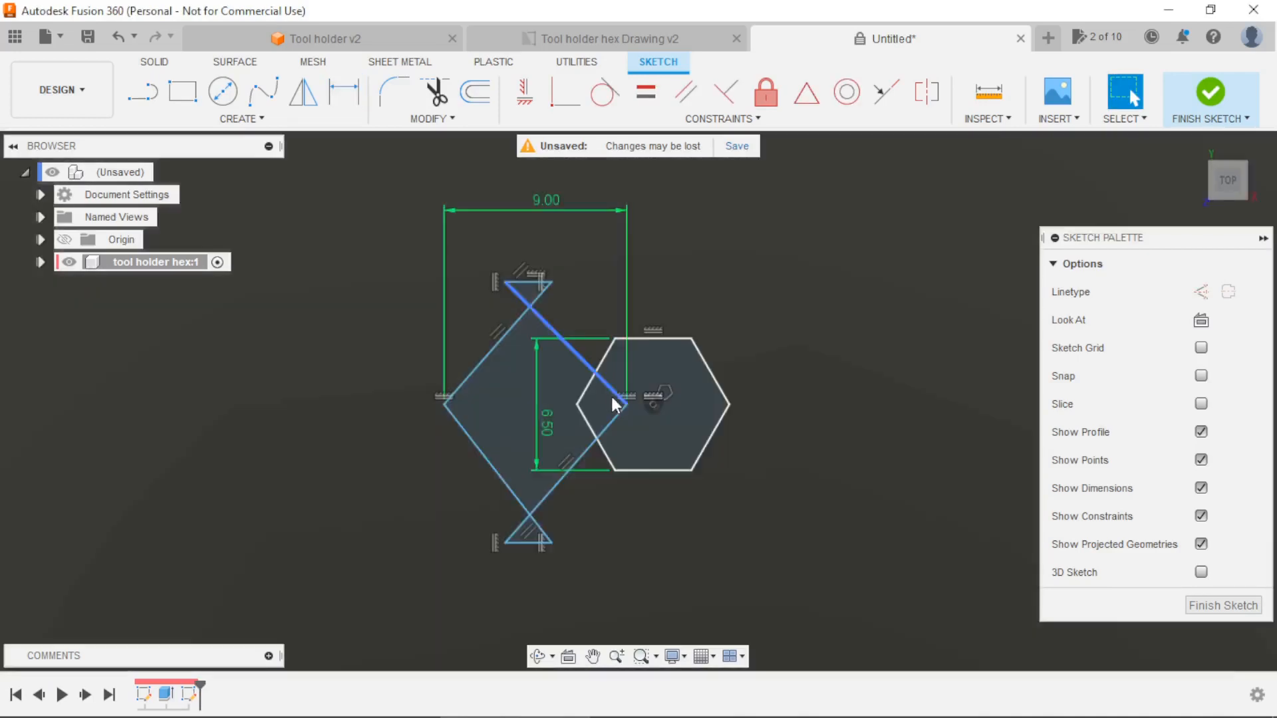
pyautogui.moveTo(626, 405)
pyautogui.mouseDown()
pyautogui.moveTo(749, 400)
pyautogui.moveTo(688, 403)
pyautogui.mouseUp()
pyautogui.hotkey('ctrl', 'z')
pyautogui.hotkey('ctrl', 'z')
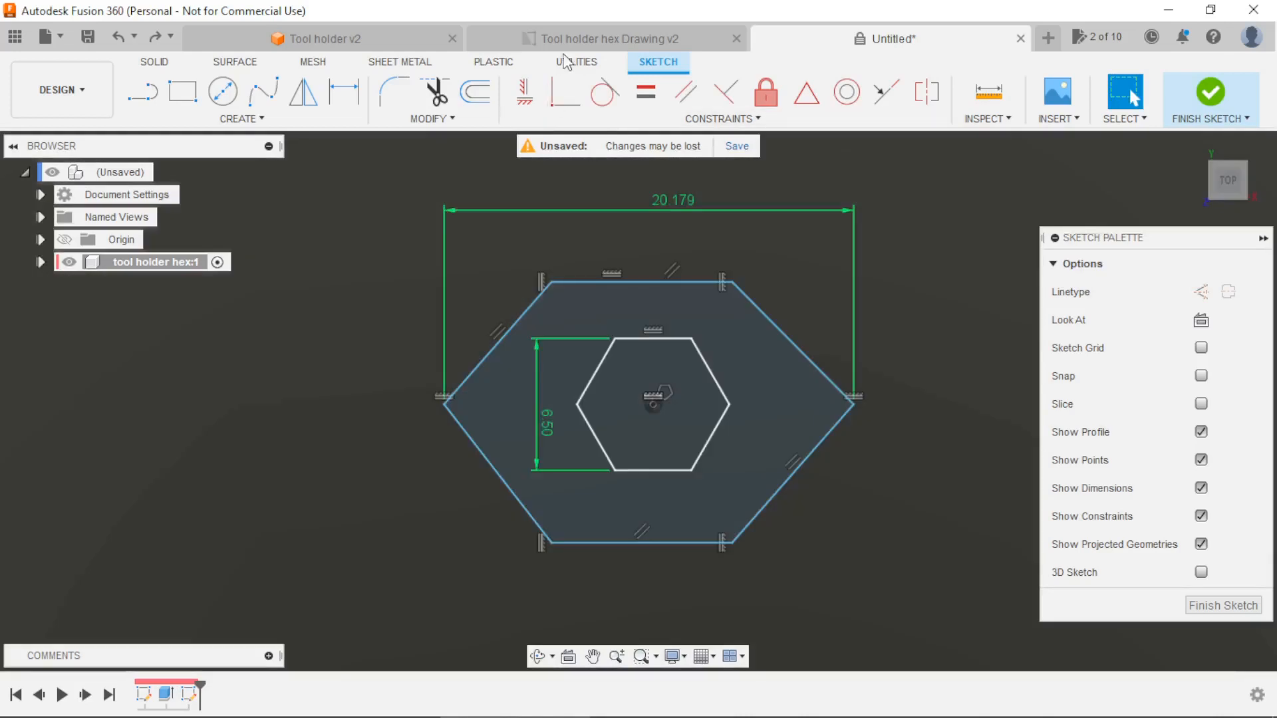
# Check the hexagon sizes in the technical drawing and dimension the outer outline's height between its horizontal edges as 9 mm.
pyautogui.click(564, 39)
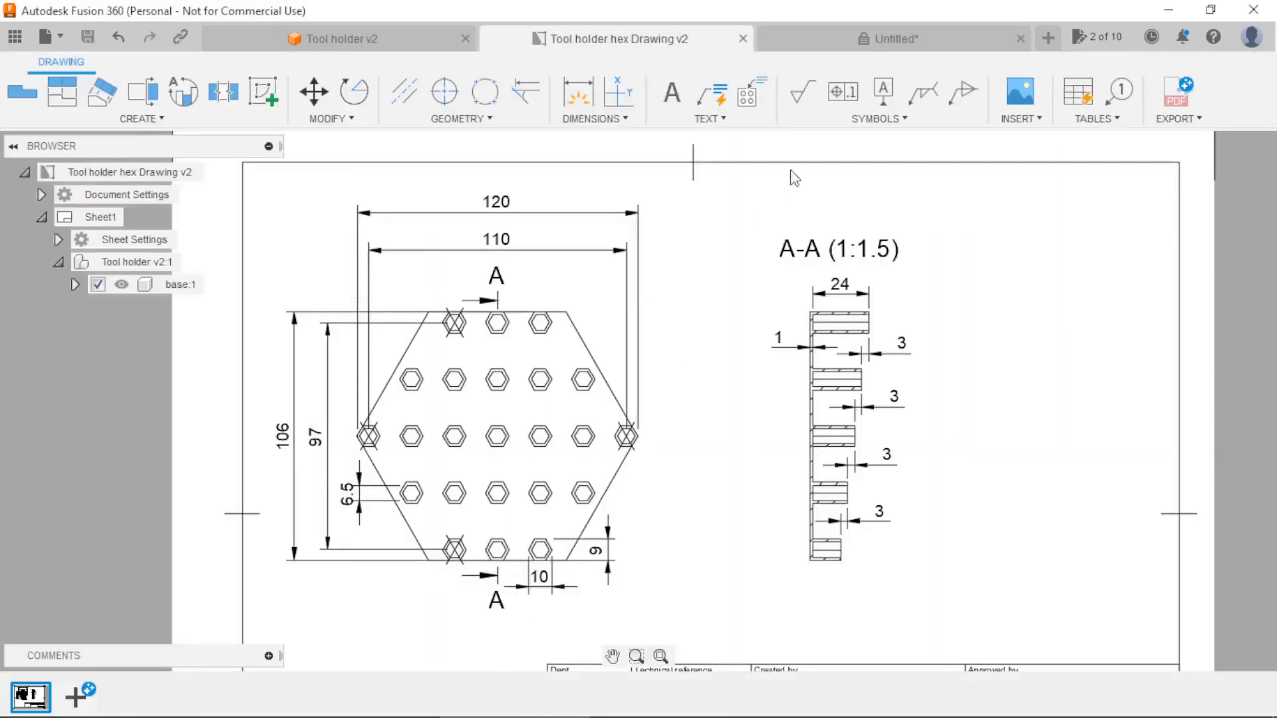
pyautogui.click(875, 46)
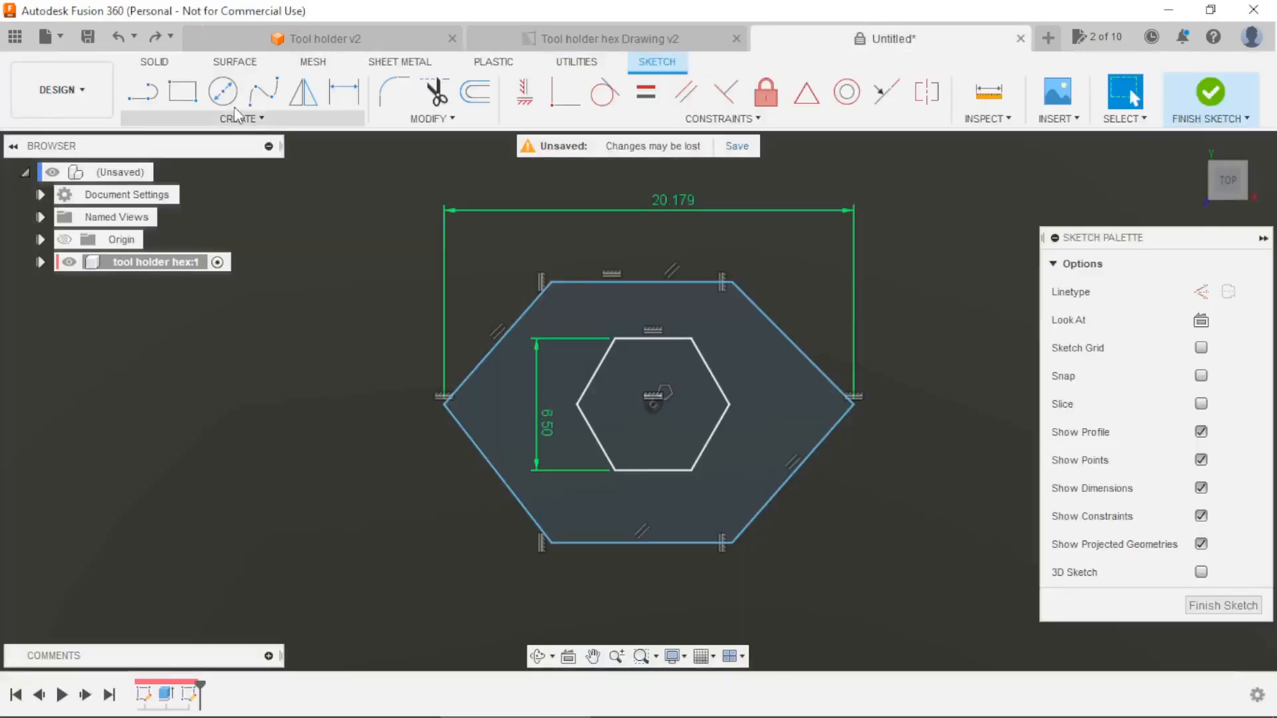
pyautogui.click(661, 283)
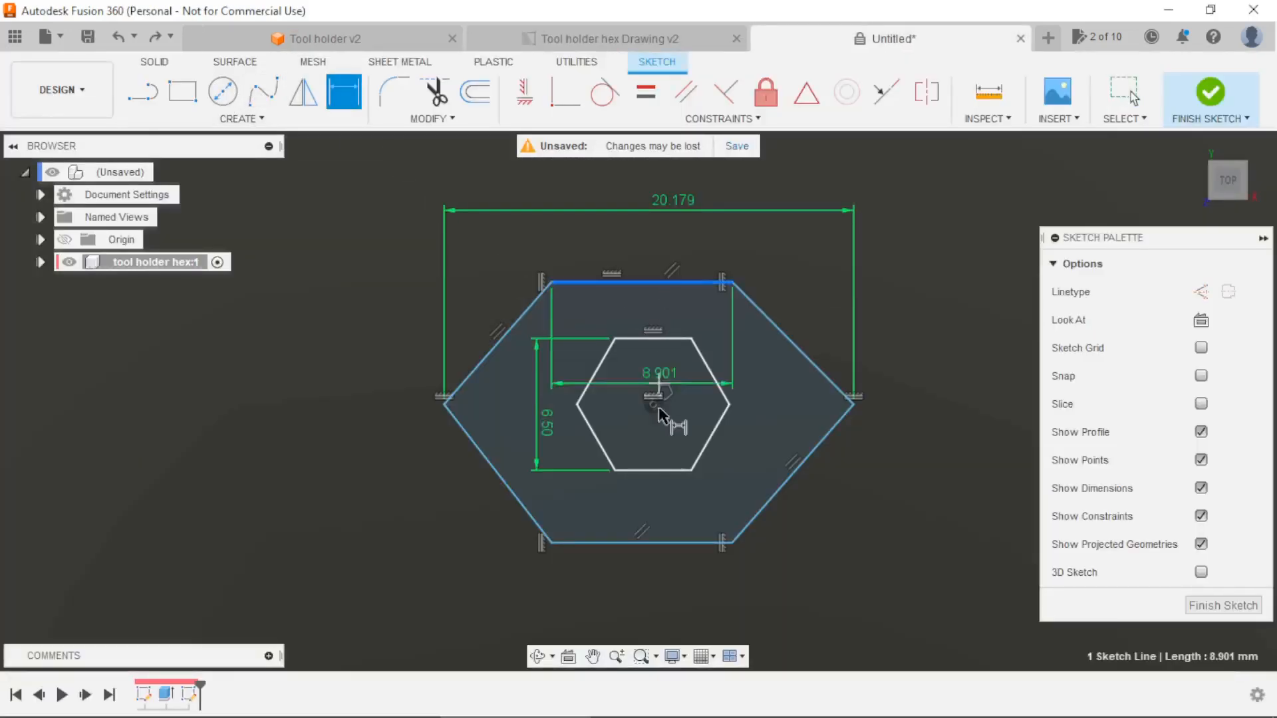
pyautogui.click(662, 543)
pyautogui.click(327, 431)
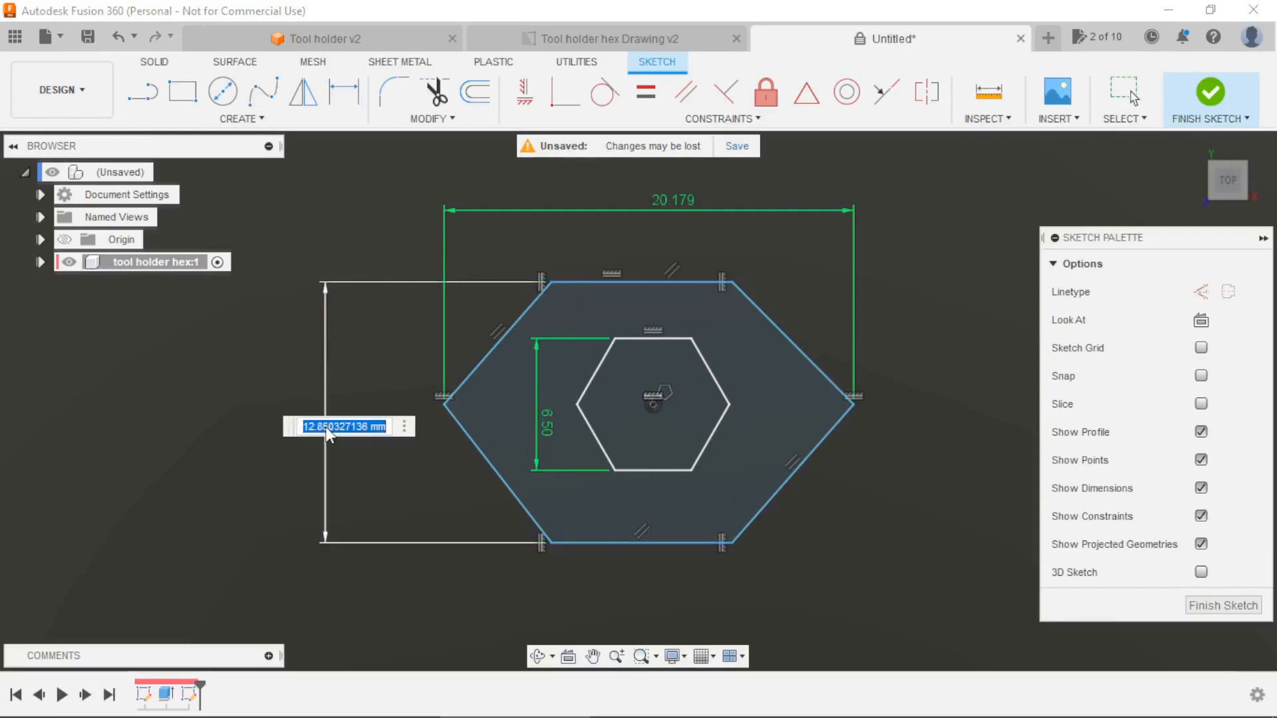
pyautogui.write('9')
pyautogui.press('Return')
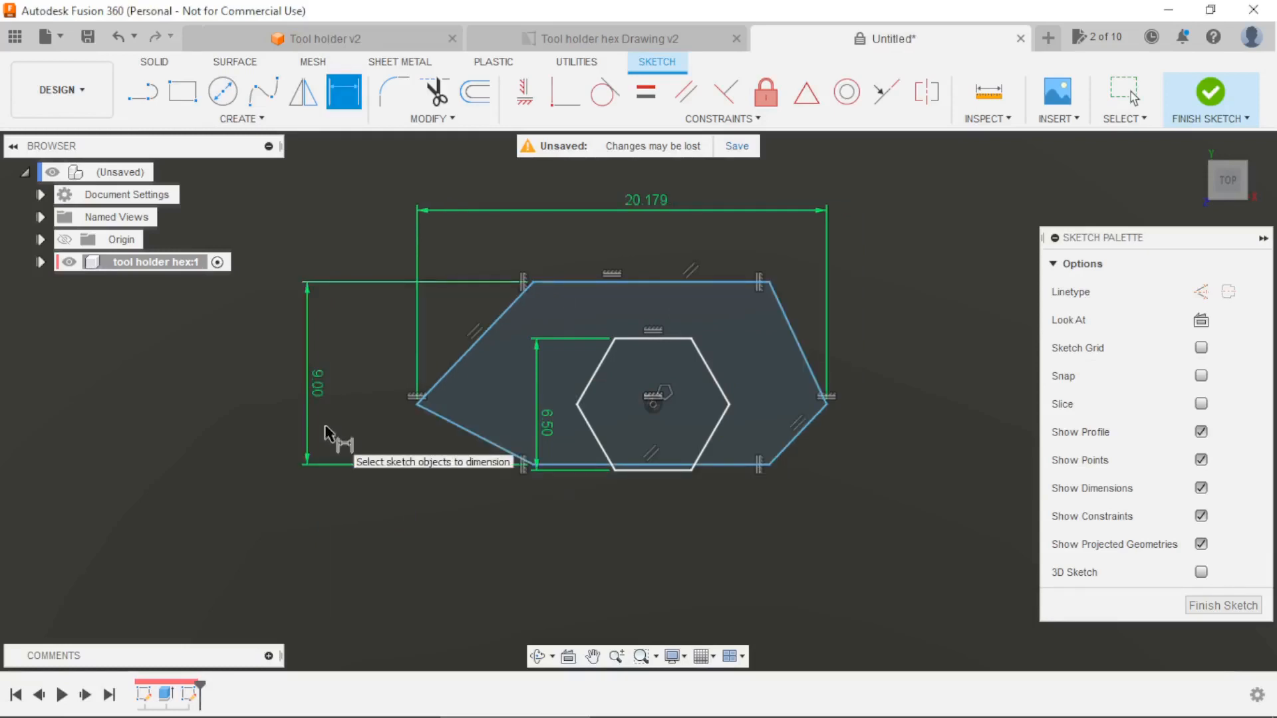
# Set the outer outline's corner-to-corner width to 10 mm.
pyautogui.scroll(-1, 556, 342)
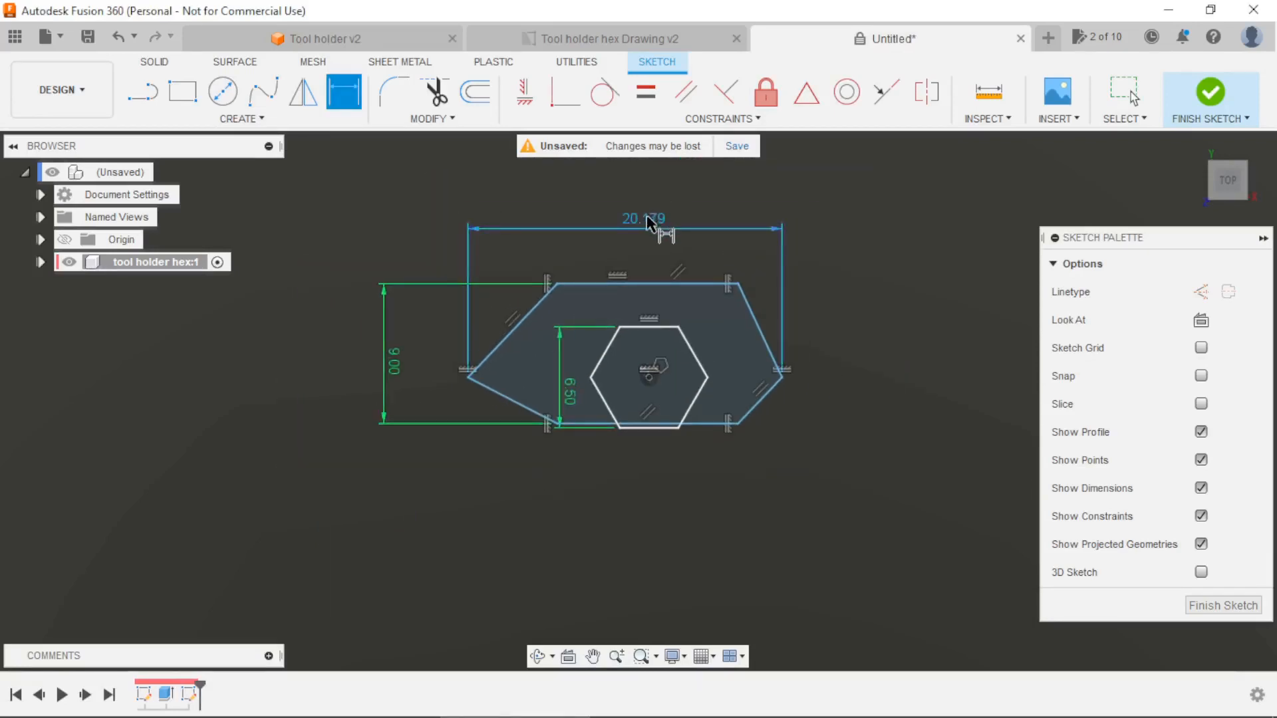
pyautogui.doubleClick(649, 222)
pyautogui.write('10')
pyautogui.press('Return')
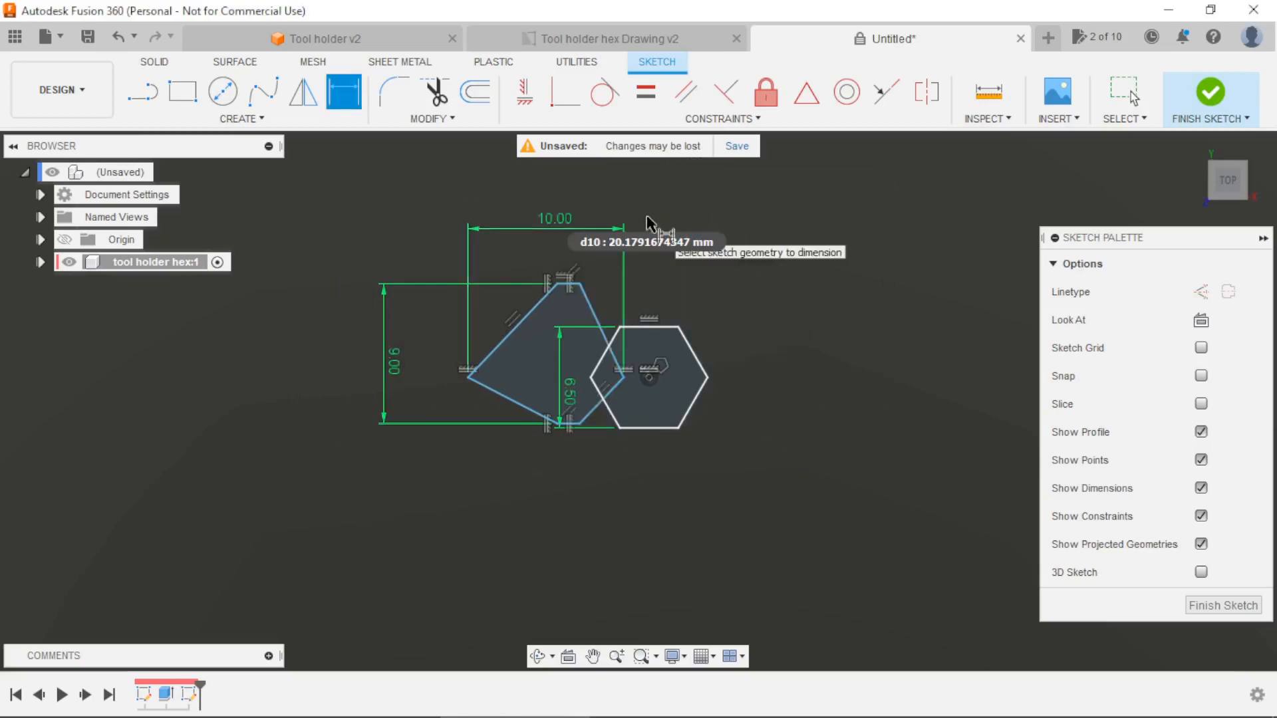
# Reshape the outer outline by moving its upper right corner outward and downward and its right corner toward the origin.
pyautogui.scroll(3, 639, 359)
pyautogui.scroll(1, 642, 369)
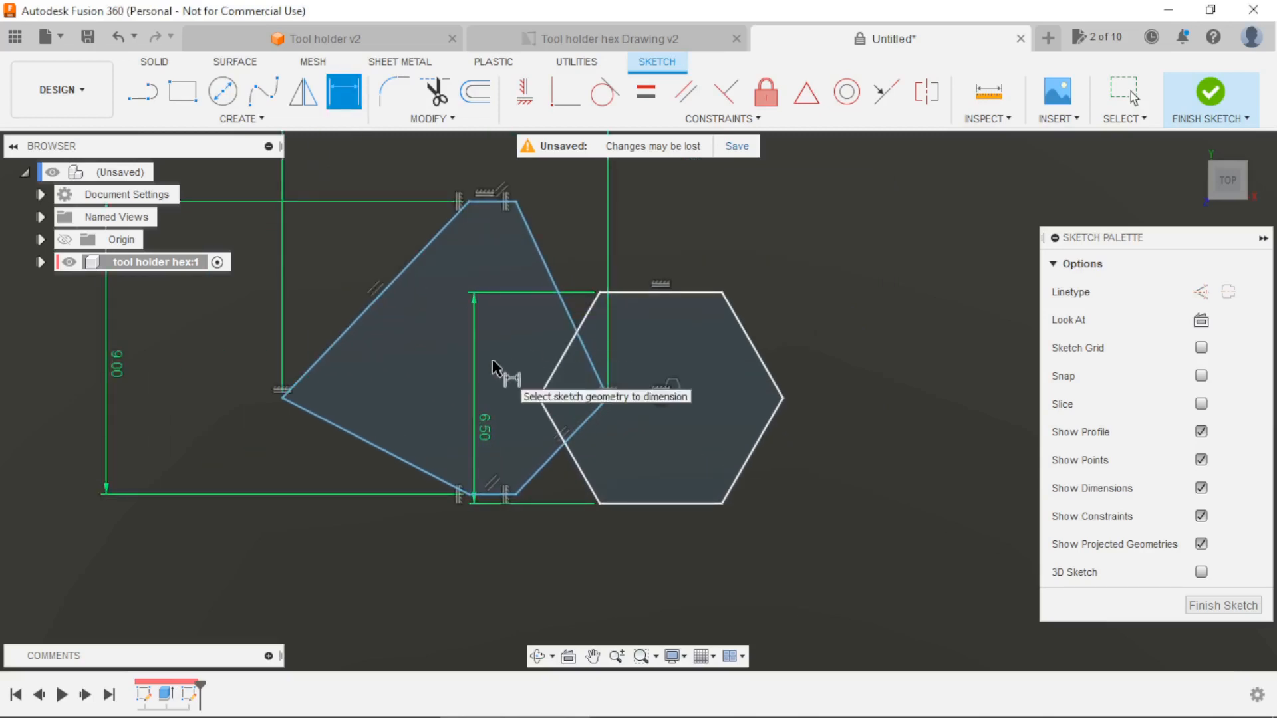
pyautogui.press('Escape')
pyautogui.moveTo(516, 201)
pyautogui.mouseDown()
pyautogui.moveTo(595, 201)
pyautogui.moveTo(566, 202)
pyautogui.moveTo(552, 248)
pyautogui.mouseUp()
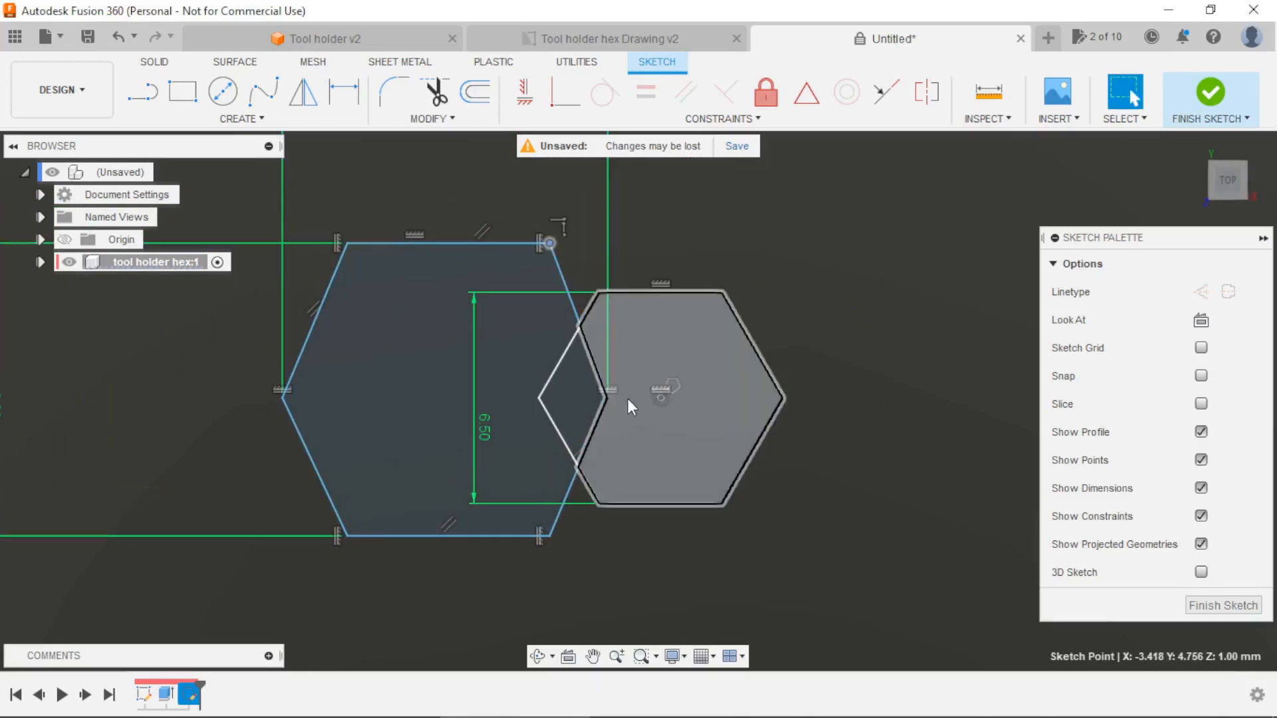
pyautogui.moveTo(608, 399); pyautogui.dragTo(656, 400)
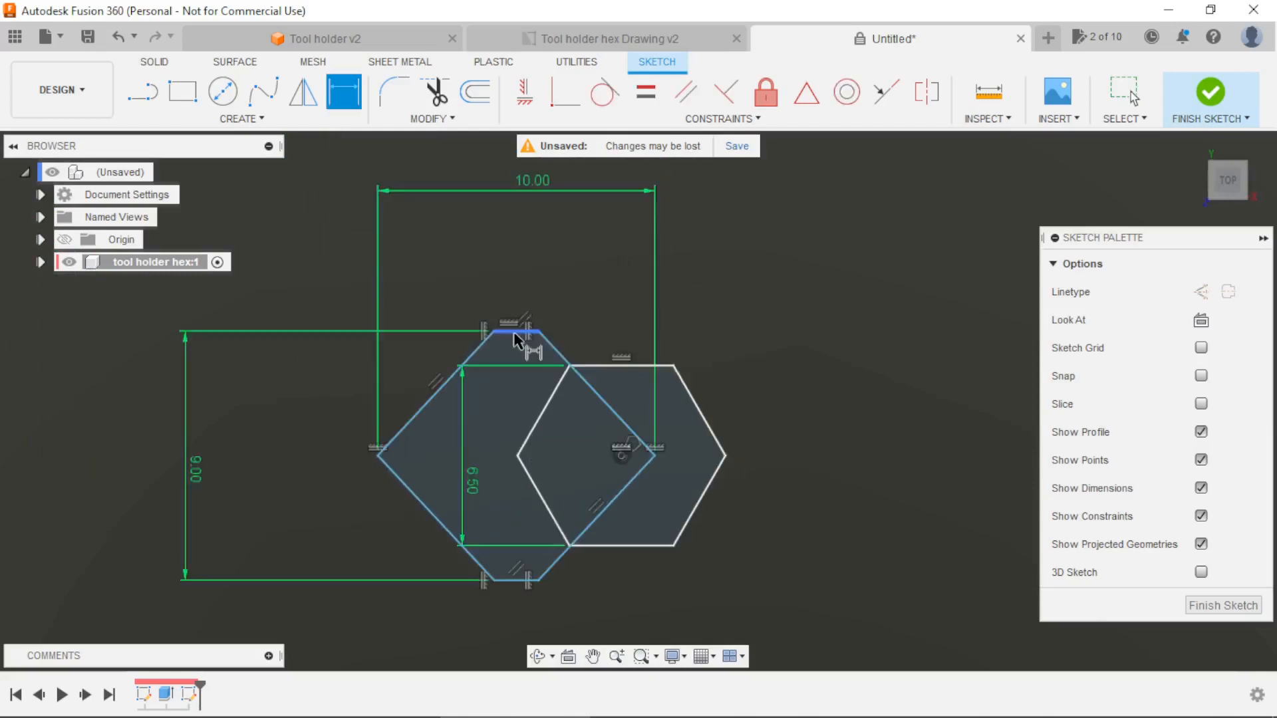
# Dimension the vertical distance from the outer outline's upper edge to the origin as half the outline's height, d11/2.
pyautogui.click(516, 331)
pyautogui.click(623, 456)
pyautogui.click(295, 394)
pyautogui.write('d11/2')
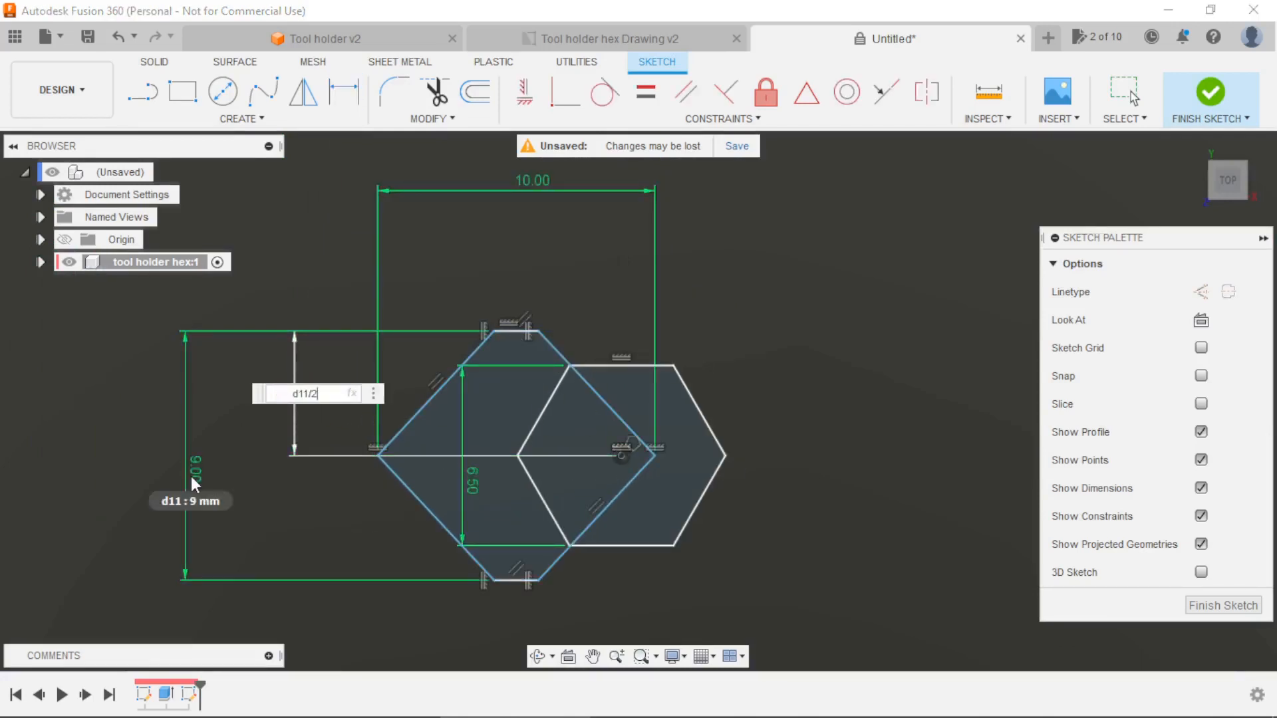
pyautogui.press('Return')
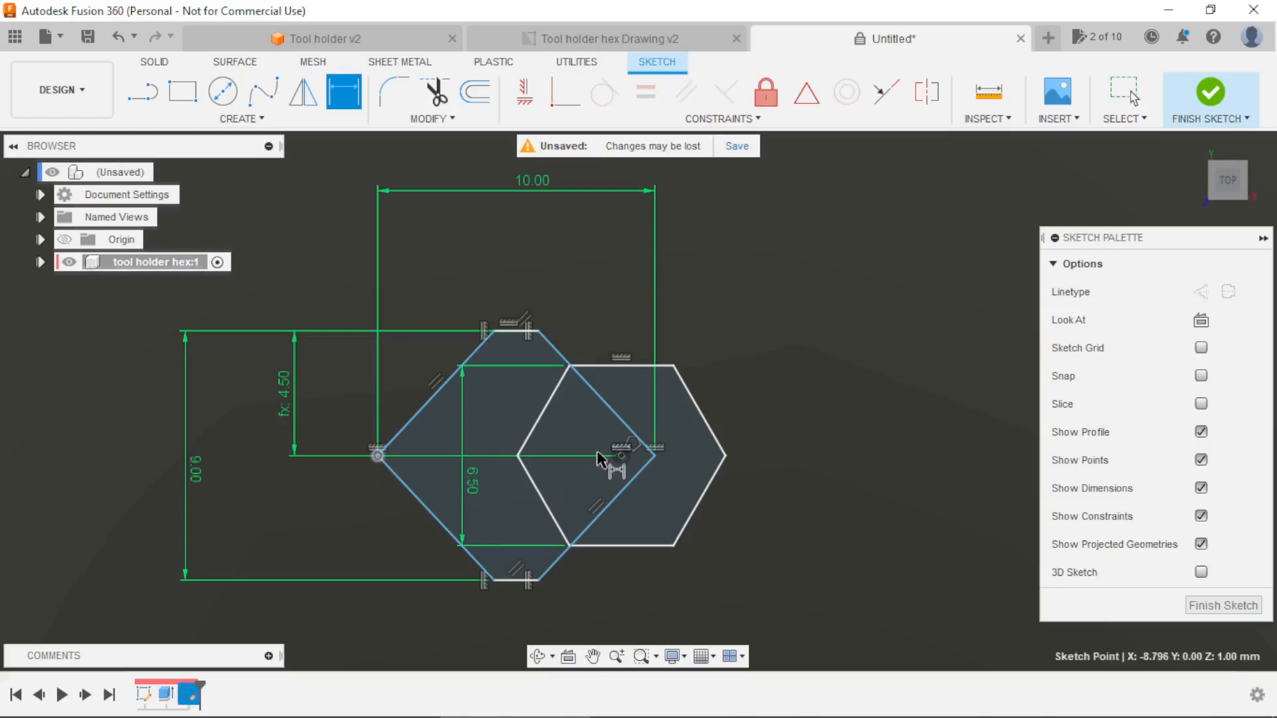
# Dimension the horizontal distance from the outer outline's left corner to the origin as half its width, d10/2.
pyautogui.click(622, 457)
pyautogui.click(479, 225)
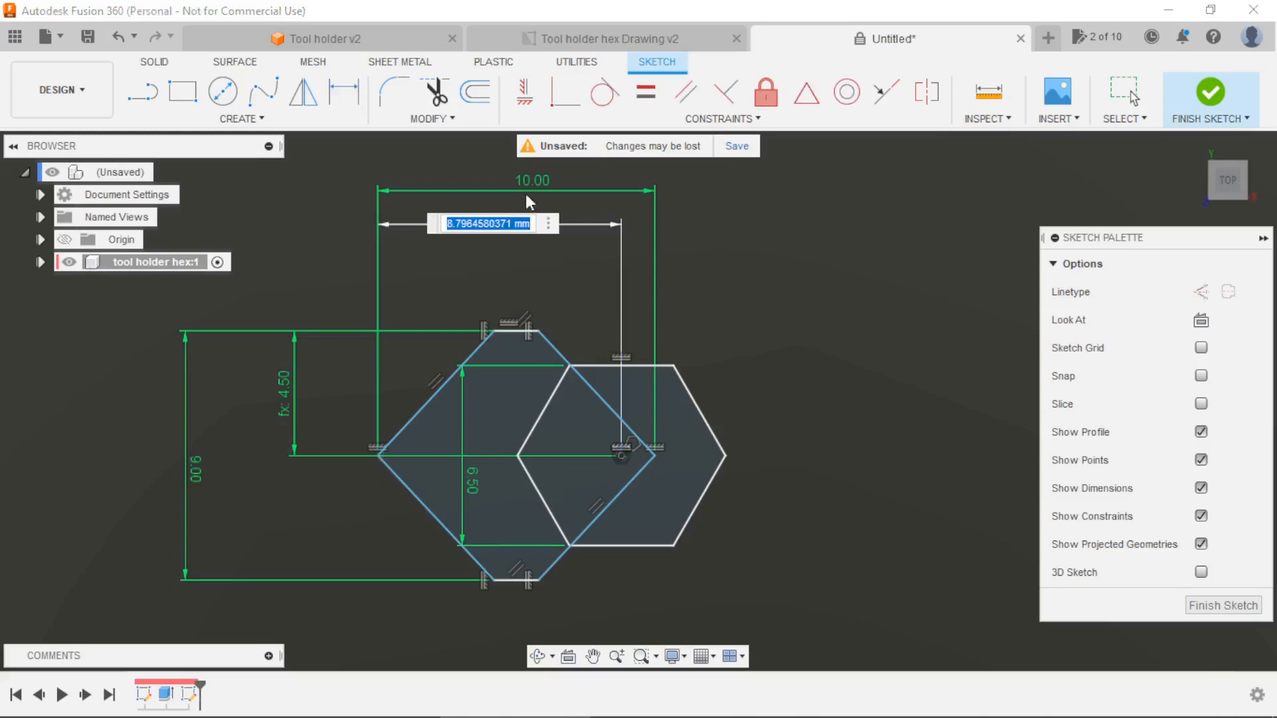
pyautogui.write('d10/2')
pyautogui.press('Return')
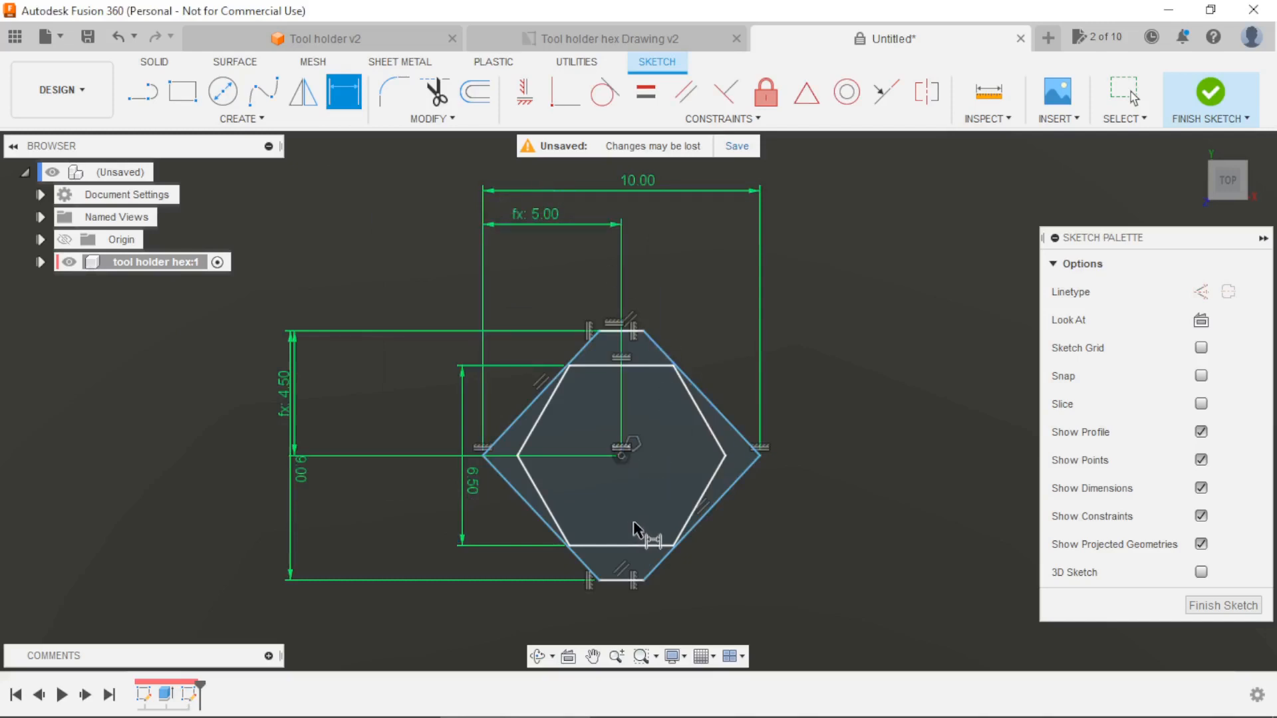
pyautogui.scroll(1, 635, 529)
pyautogui.press('Escape')
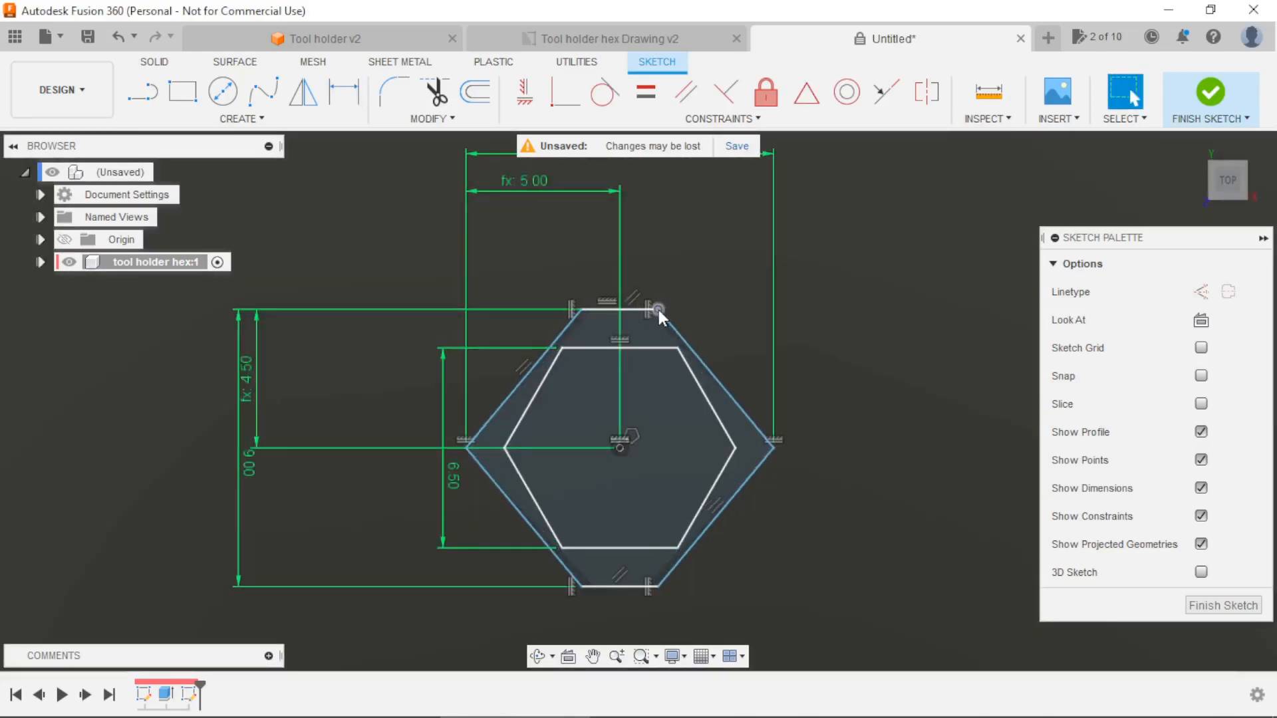
# Widen the outer outline's upper edge by moving its right end outward, and set the angle between the two left slanted edges to 120°.
pyautogui.moveTo(658, 310); pyautogui.dragTo(701, 308)
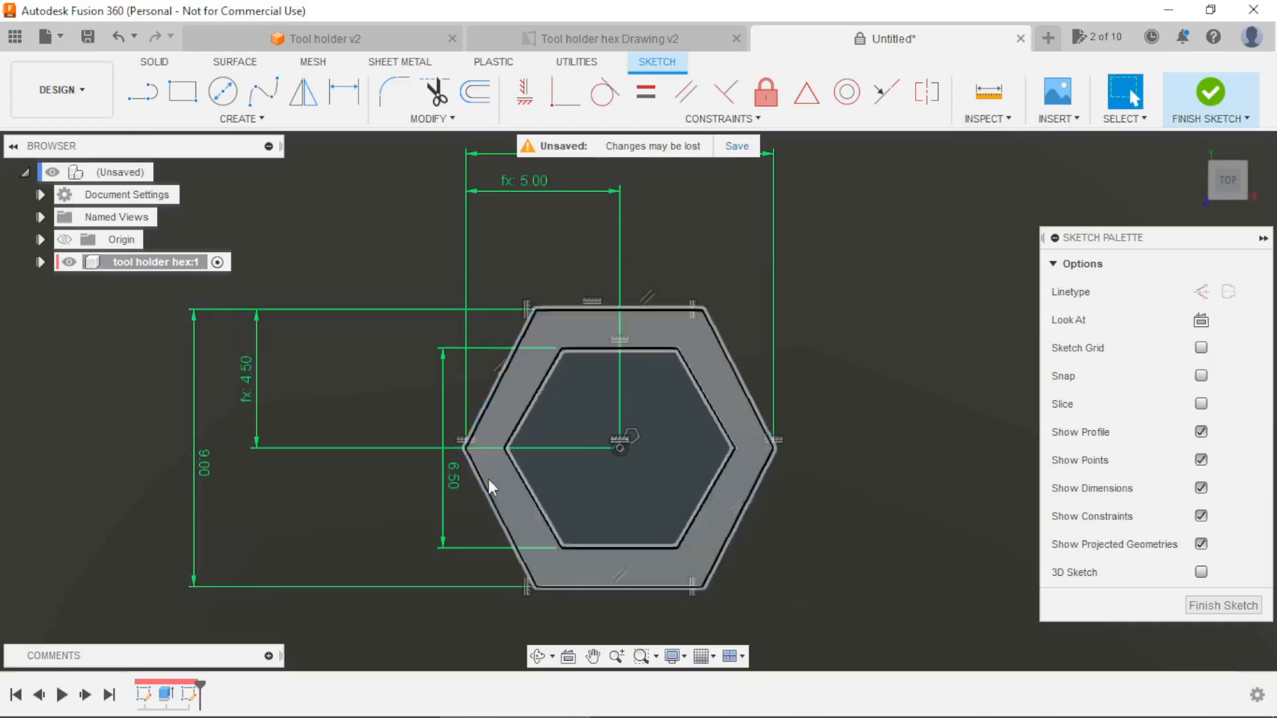
pyautogui.press('d')
pyautogui.click(483, 485)
pyautogui.click(492, 409)
pyautogui.click(572, 469)
pyautogui.write('120')
pyautogui.press('Return')
pyautogui.scroll(1, 598, 475)
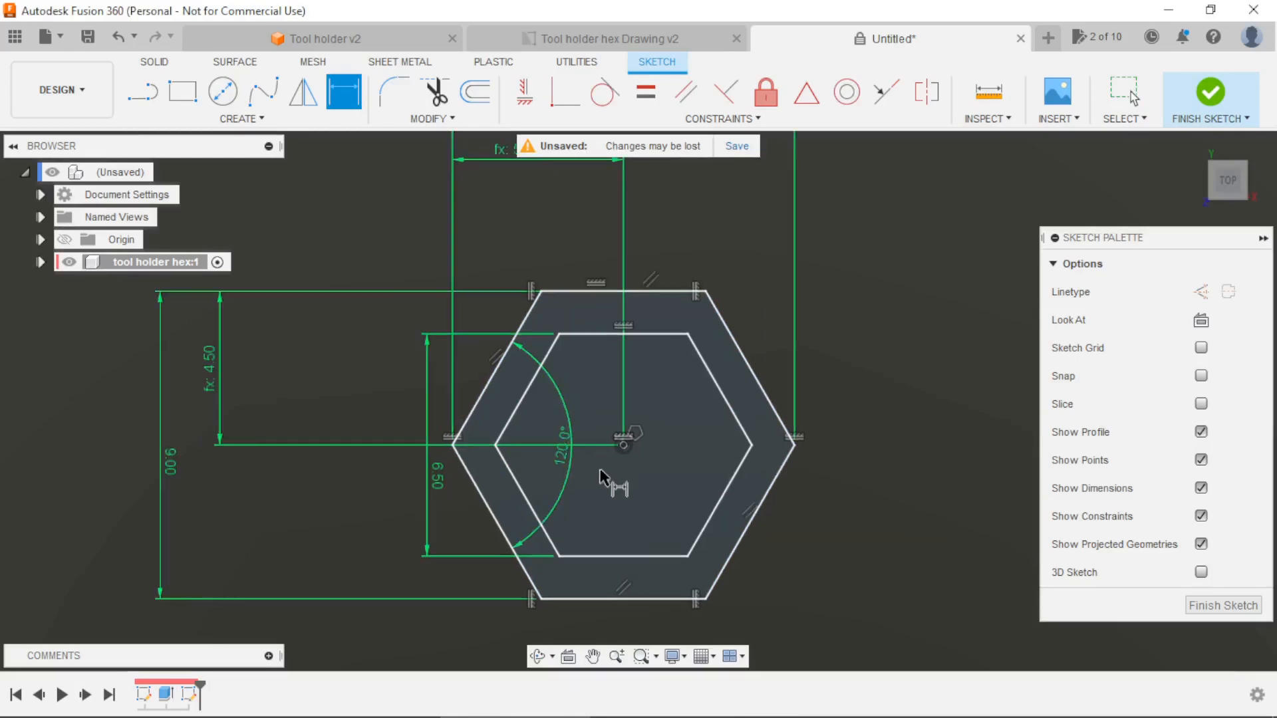
pyautogui.press('Escape')
pyautogui.scroll(-3, 627, 426)
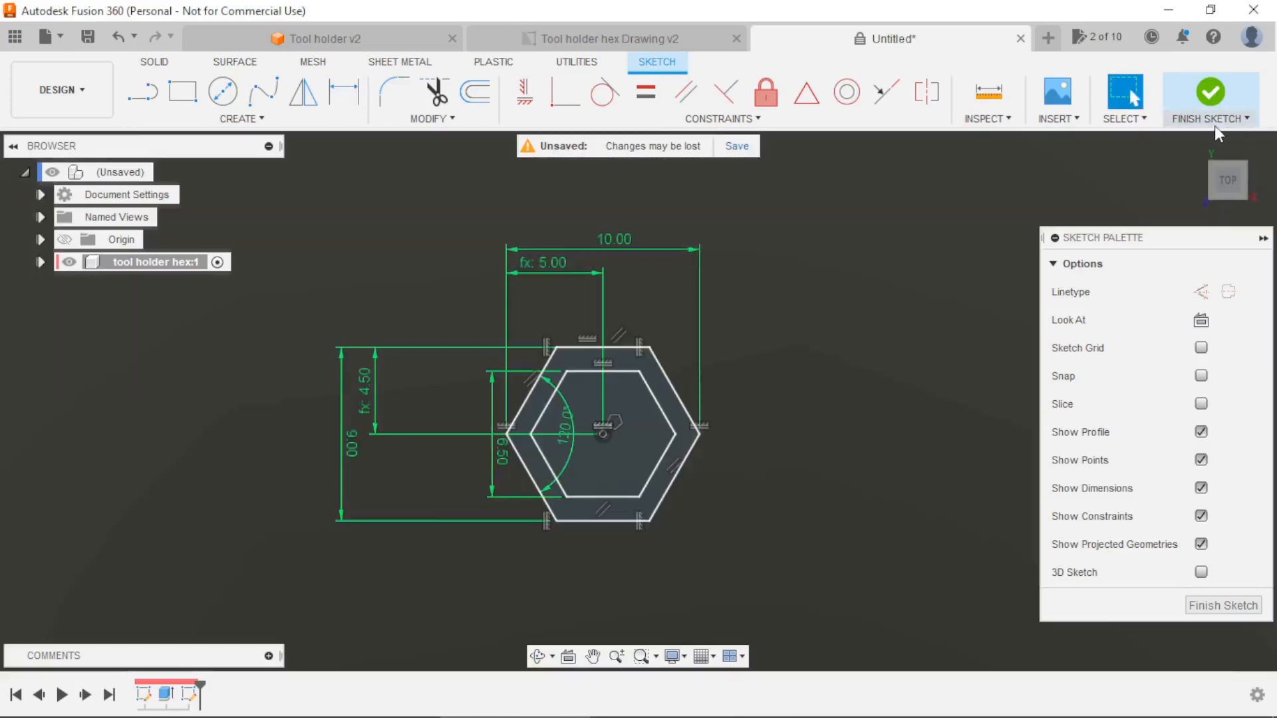
# Finish the sketch and extrude the ring profile between the two hexagons 24 mm from the base plate.
pyautogui.click(1210, 100)
pyautogui.scroll(-5, 815, 456)
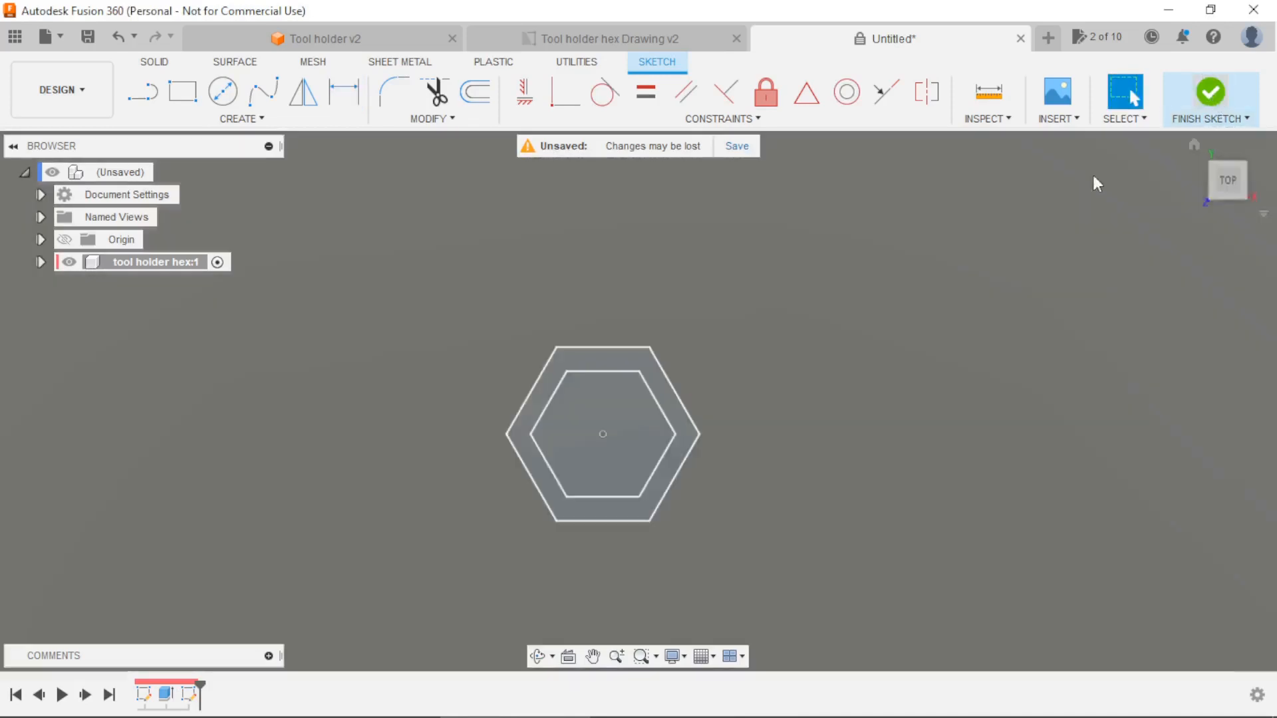
pyautogui.keyDown('shift'); pyautogui.moveTo(834, 488); pyautogui.dragTo(840, 402, button='middle'); pyautogui.keyUp('shift')
pyautogui.scroll(4, 825, 426)
pyautogui.click(183, 91)
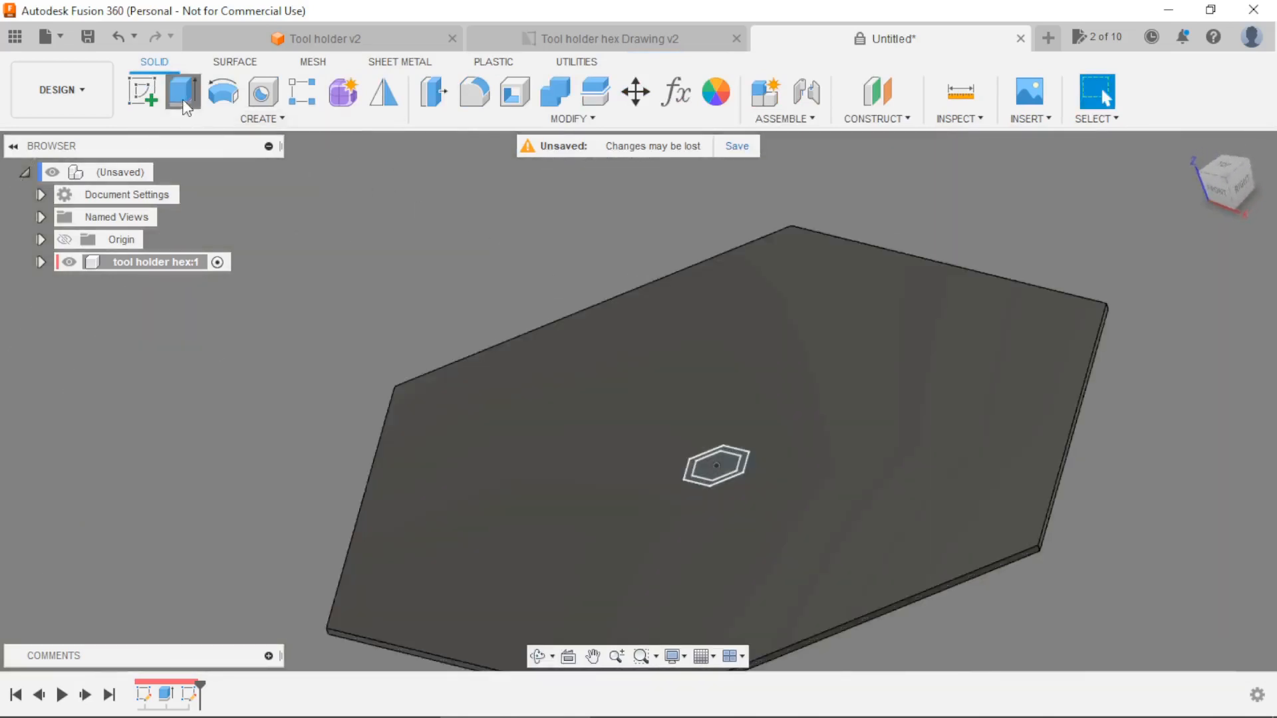
pyautogui.scroll(6, 653, 463)
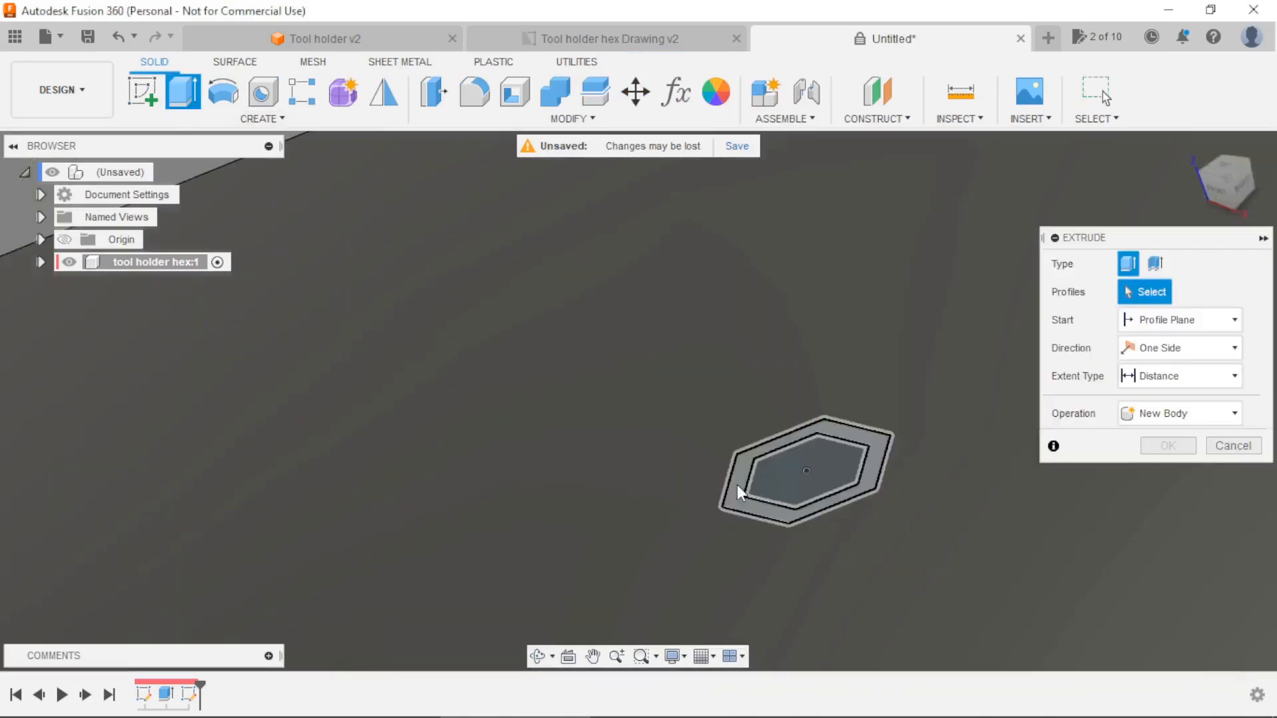
pyautogui.click(737, 484)
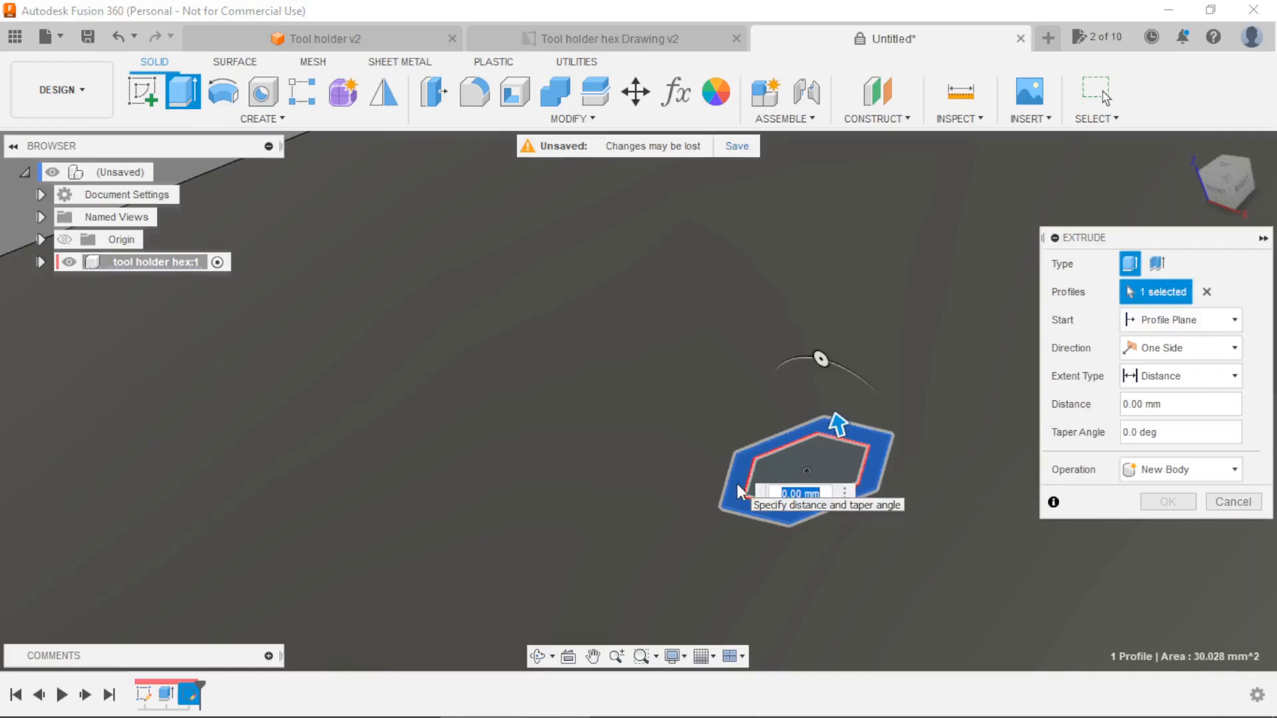
pyautogui.write('24')
pyautogui.press('Return')
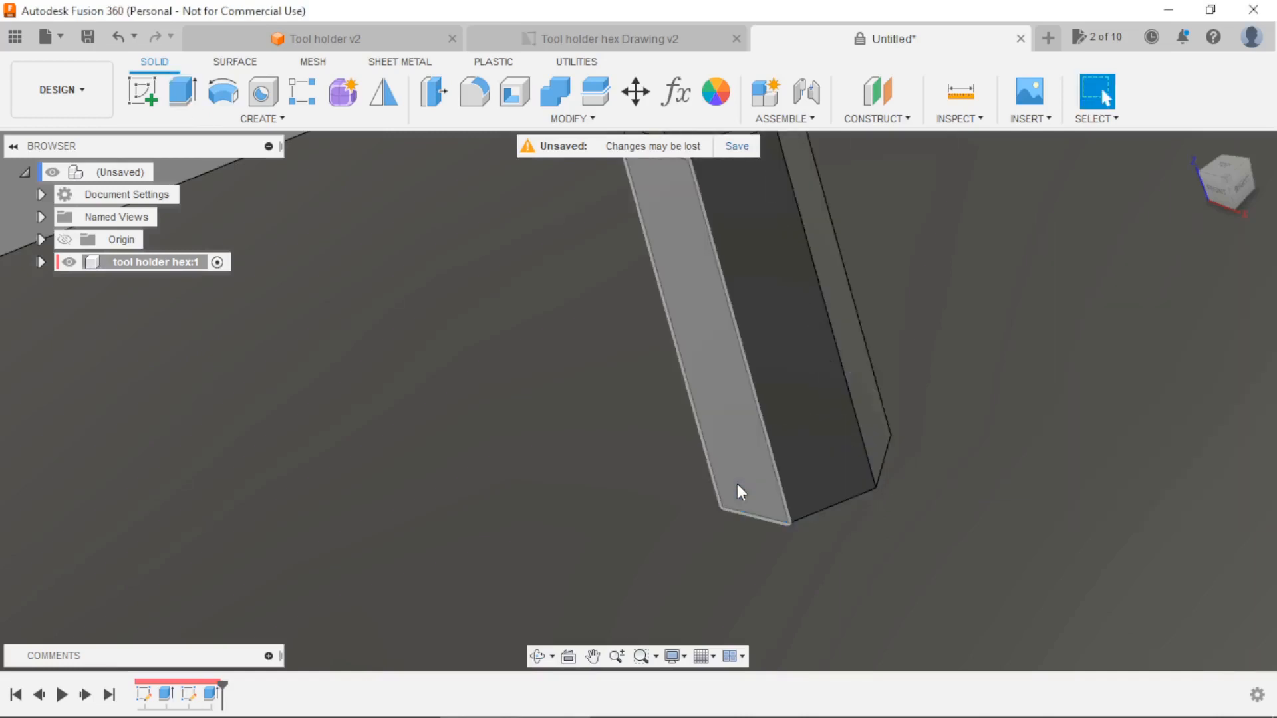
# Start a rectangular pattern of the hexagonal socket's extrude feature along the X axis, spread over about 35.4 mm.
pyautogui.scroll(-10, 704, 476)
pyautogui.keyDown('shift'); pyautogui.moveTo(1004, 465); pyautogui.dragTo(737, 283, button='middle'); pyautogui.keyUp('shift')
pyautogui.click(303, 91)
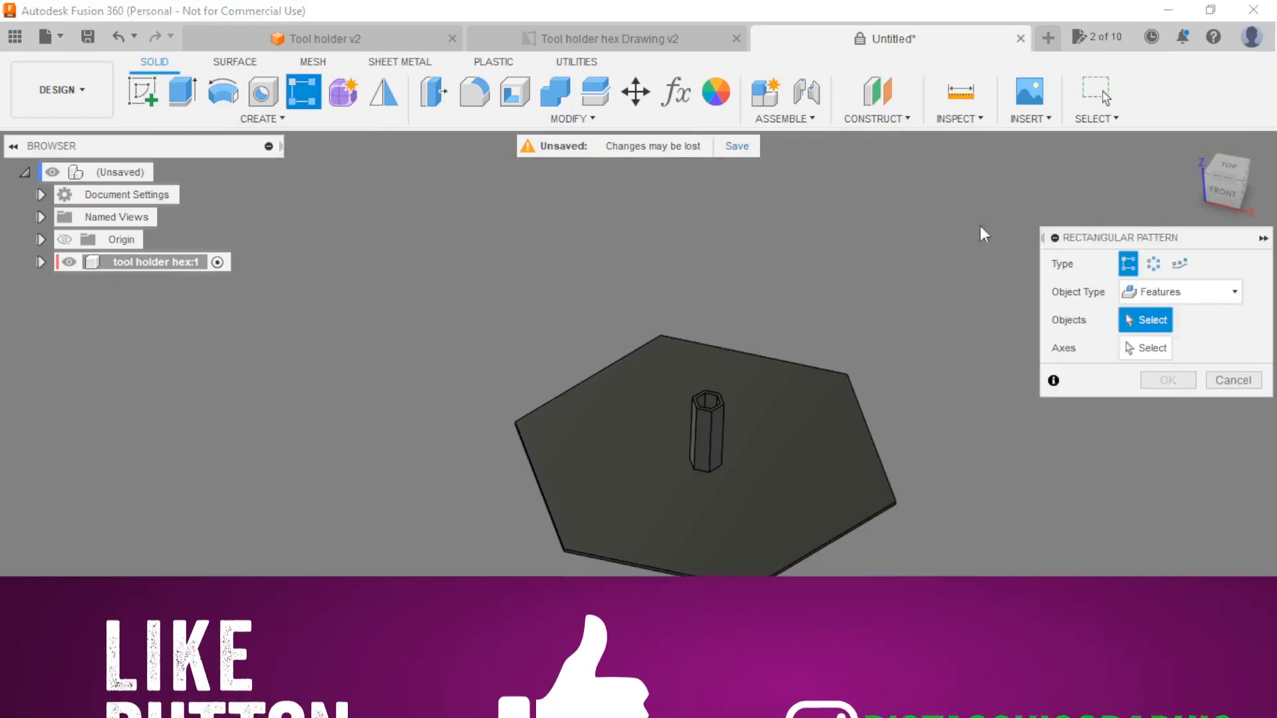
pyautogui.click(1181, 291)
pyautogui.click(1174, 354)
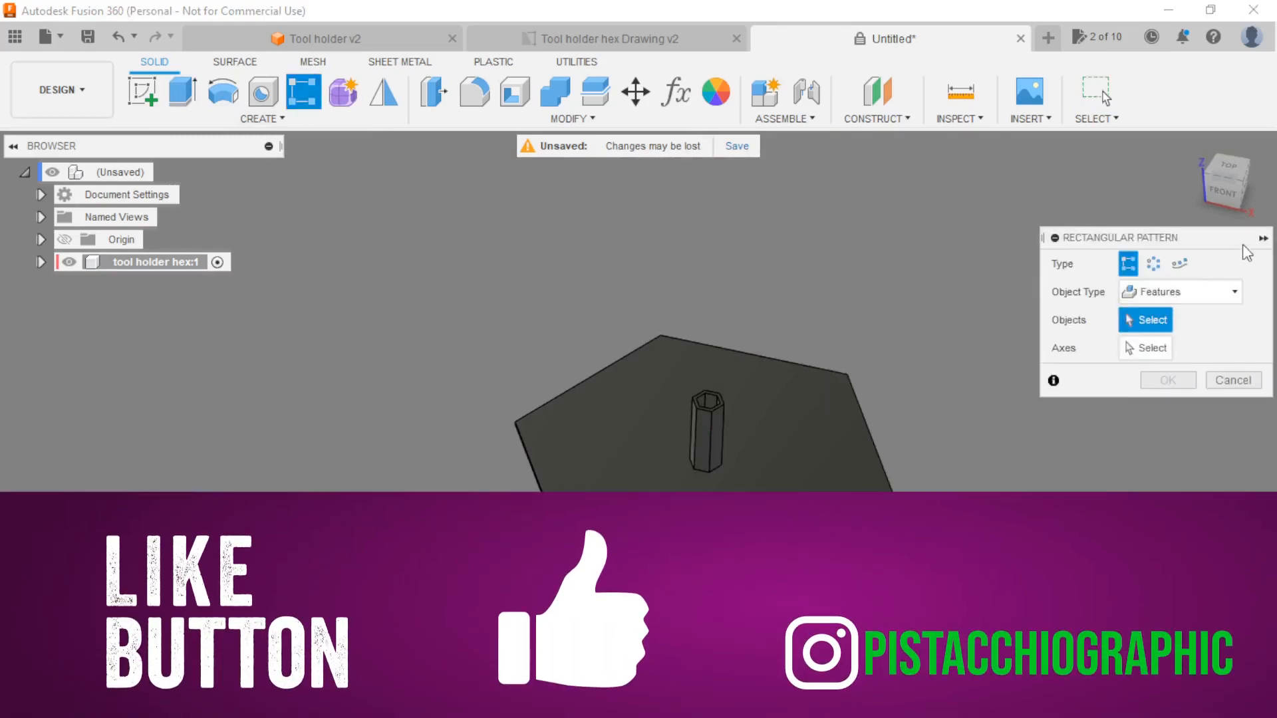
pyautogui.click(1228, 165)
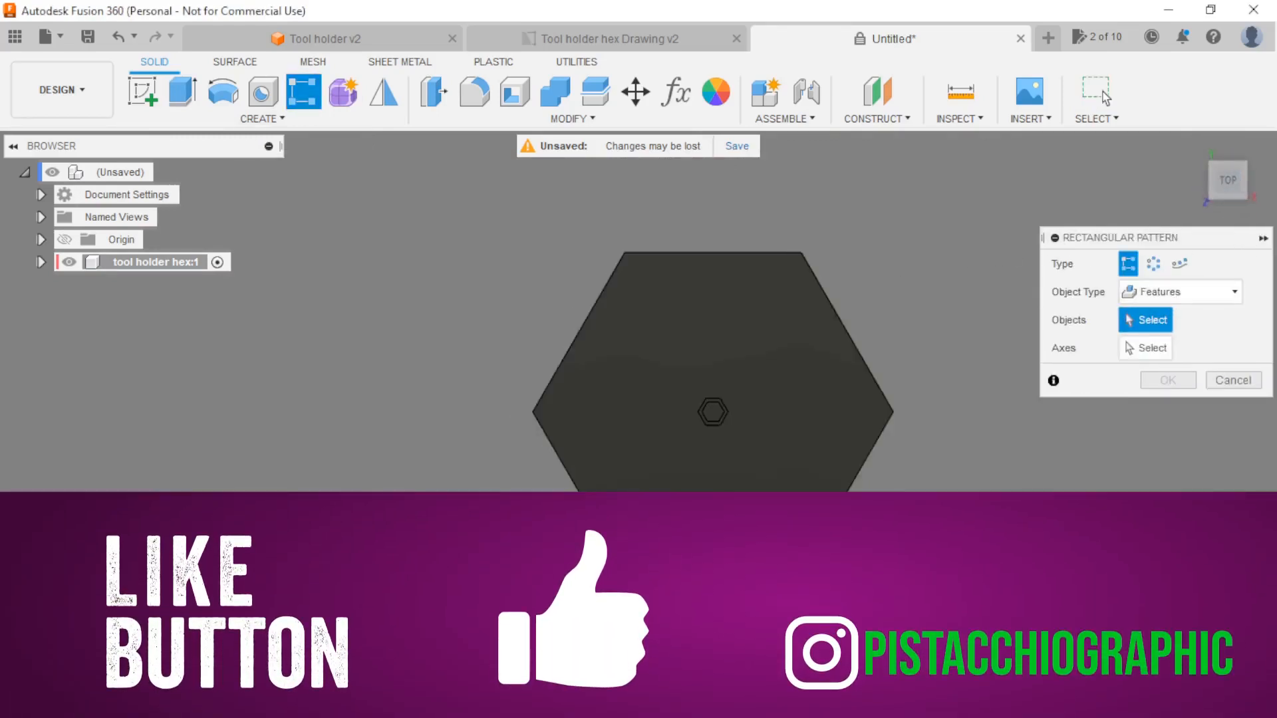
pyautogui.click(712, 411)
pyautogui.scroll(2, 845, 404)
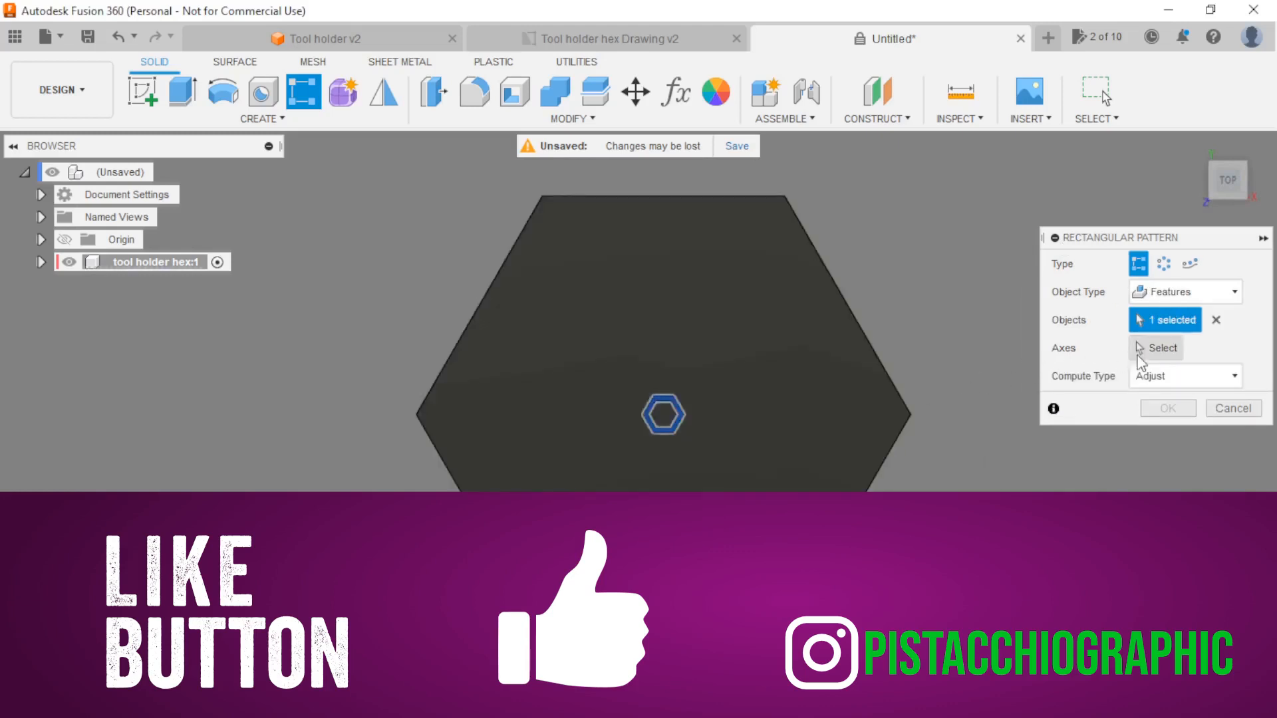
pyautogui.click(726, 414)
pyautogui.moveTo(650, 421); pyautogui.dragTo(493, 409)
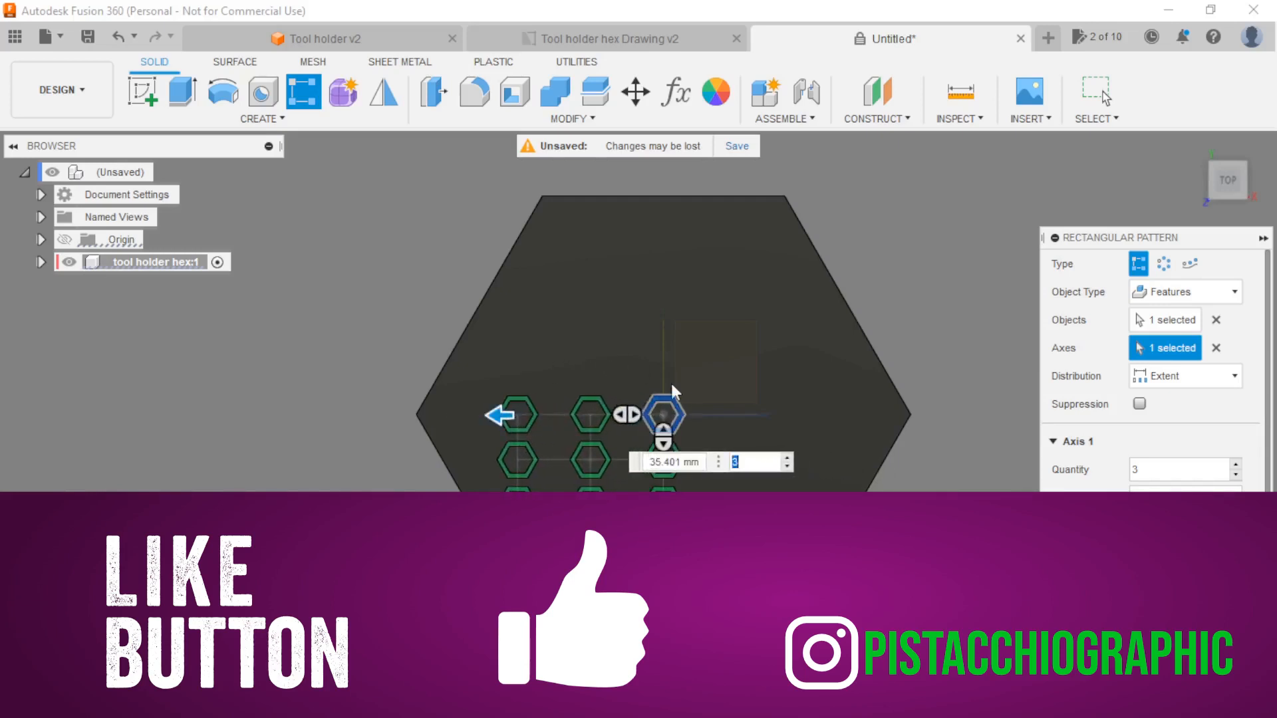
# Set the pattern's first axis to a quantity of 7, symmetric direction and a distance of 55 mm.
pyautogui.click(1168, 466)
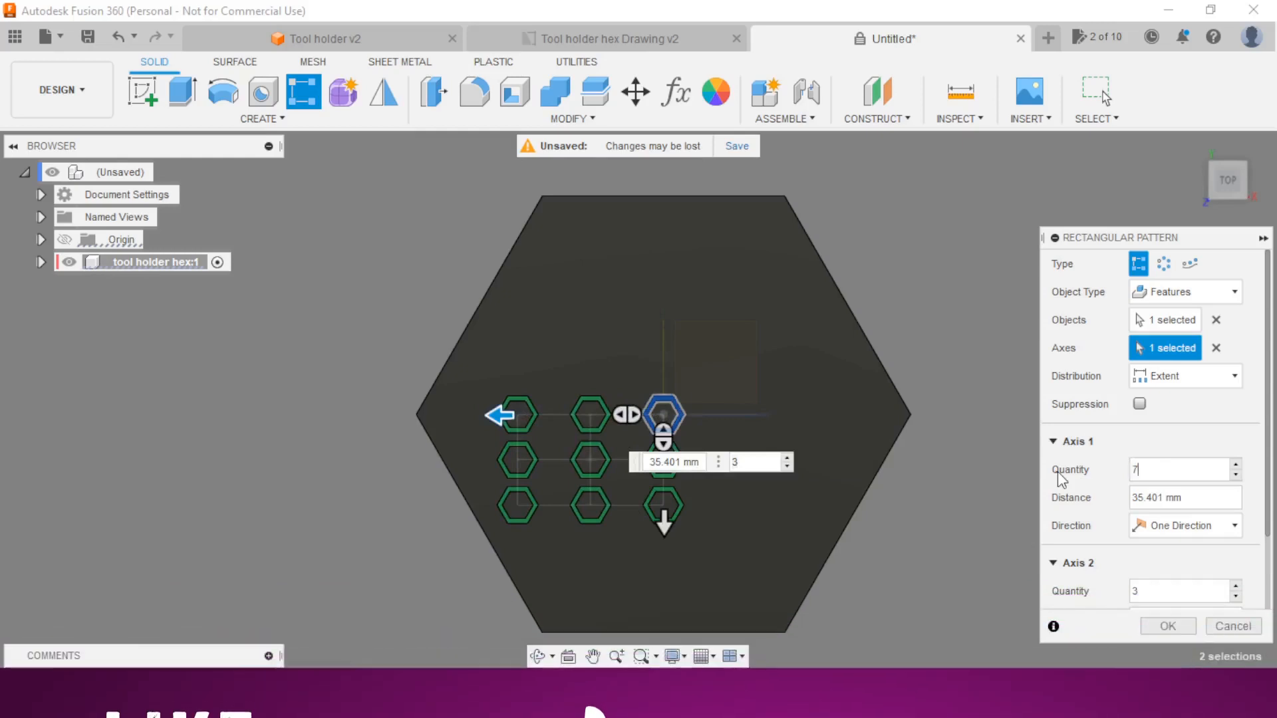
pyautogui.write('7')
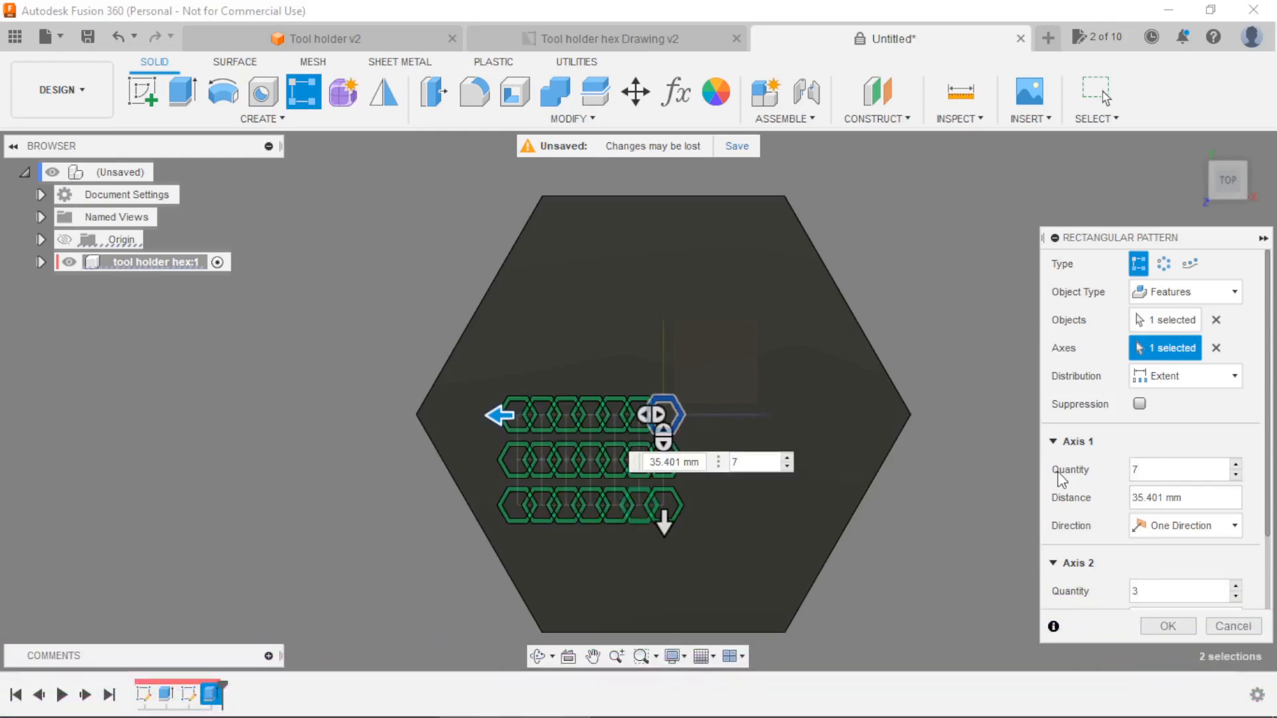
pyautogui.click(1145, 529)
pyautogui.click(1170, 566)
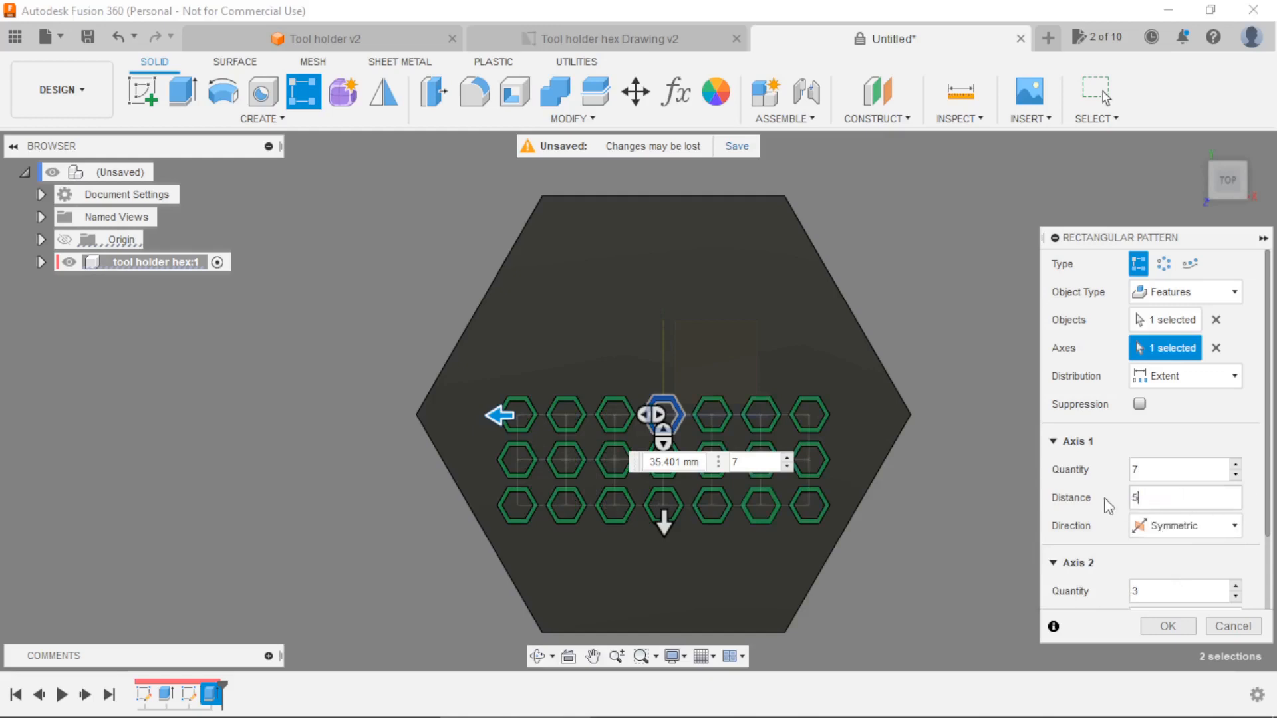
pyautogui.write('55')
pyautogui.press('Return')
pyautogui.scroll(4, 885, 442)
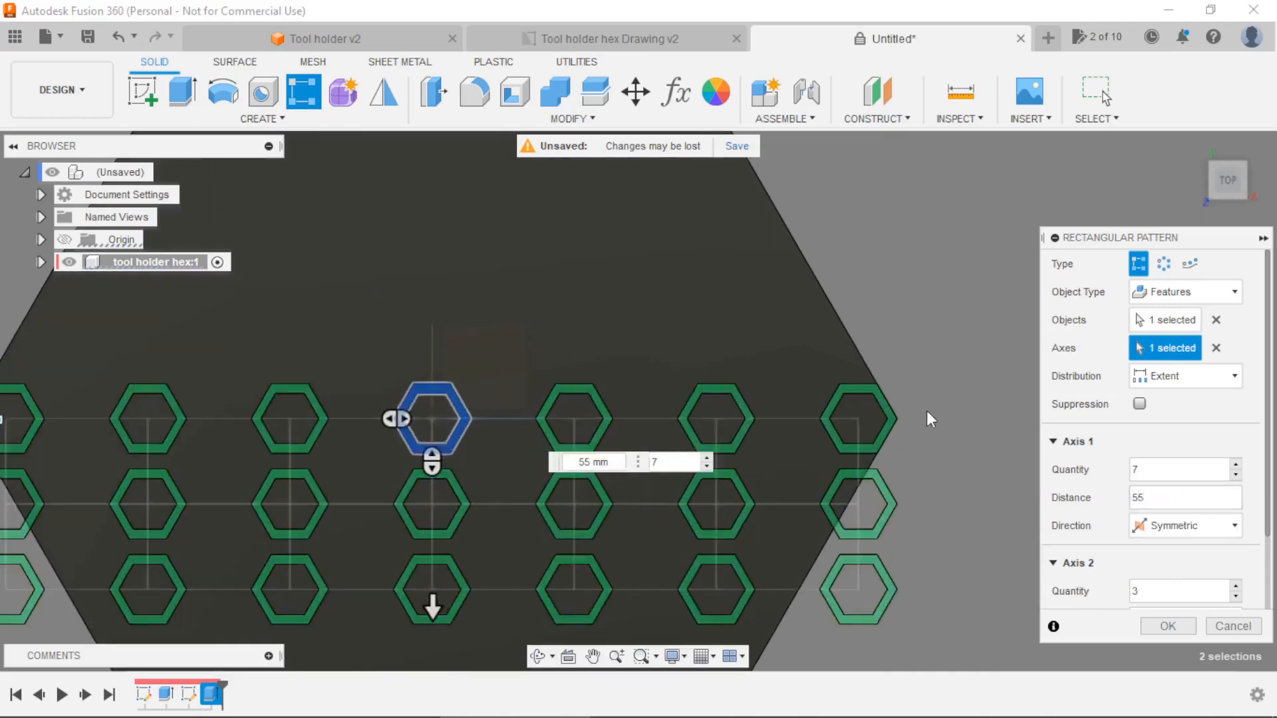
pyautogui.scroll(-5, 869, 423)
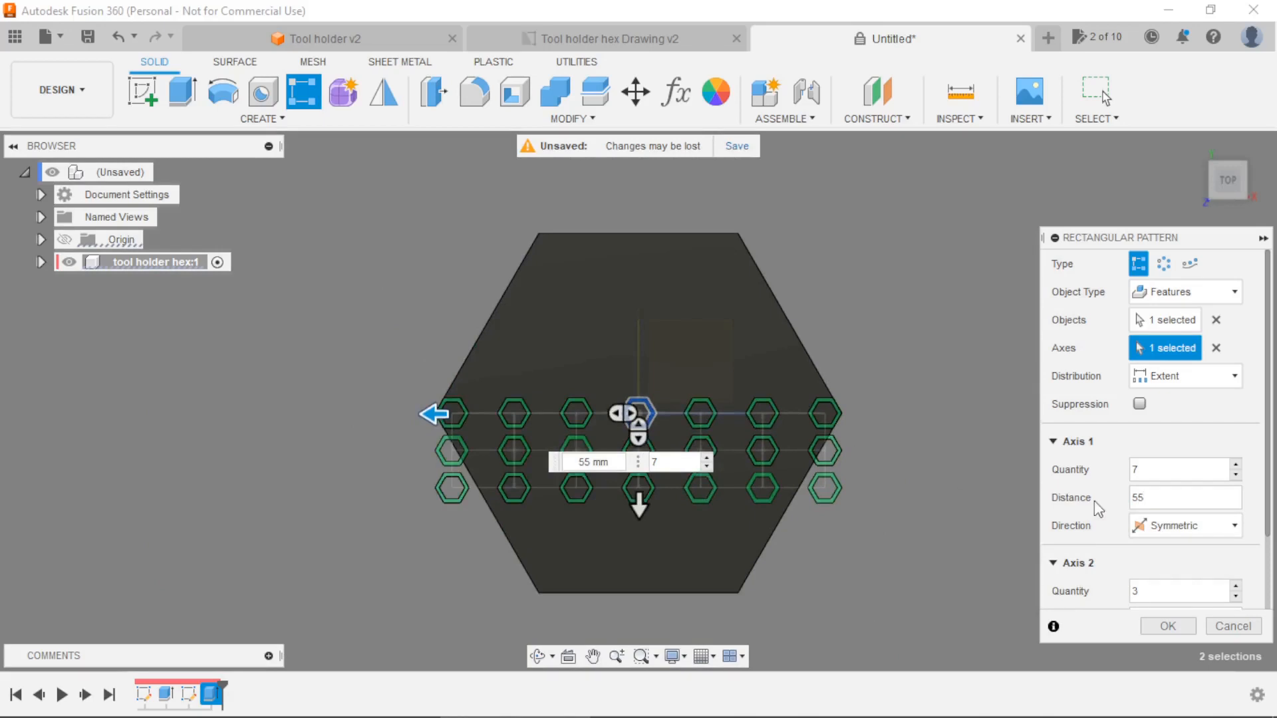
# Set the pattern's second axis to a quantity of 5, symmetric direction and a distance of 48,5 mm.
pyautogui.scroll(-3, 1097, 509)
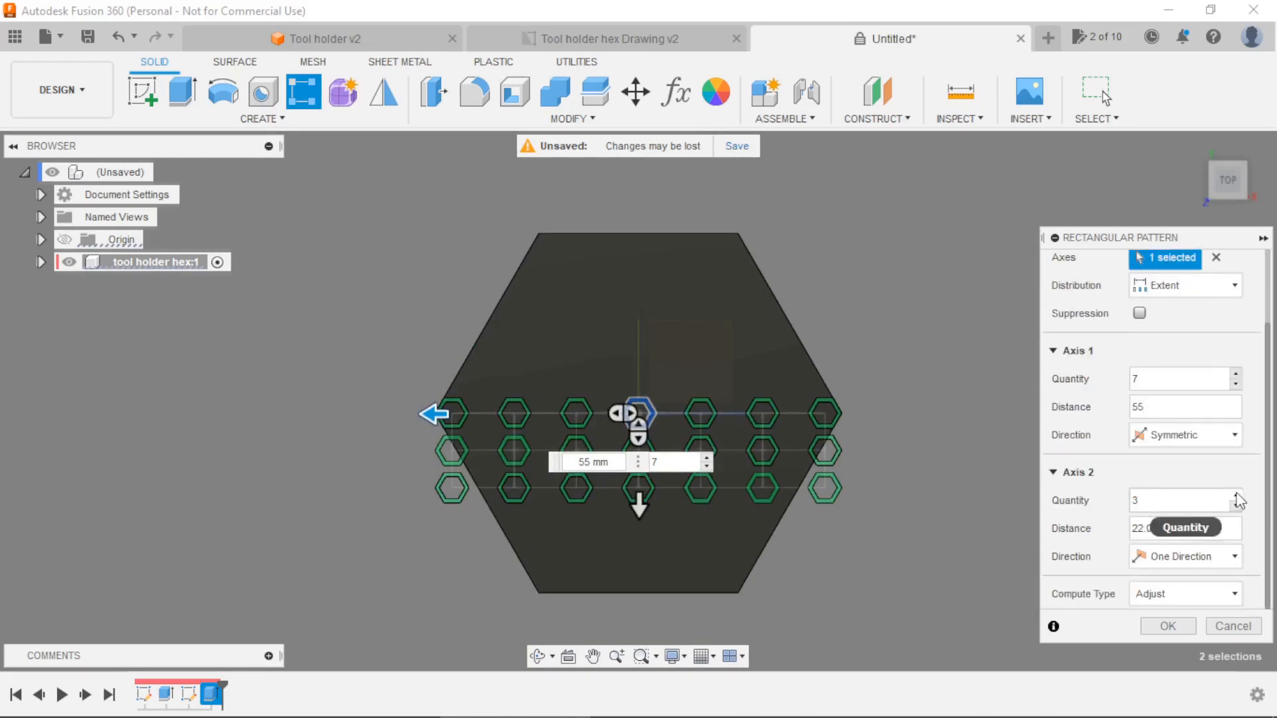
pyautogui.click(1235, 495)
pyautogui.click(1236, 495)
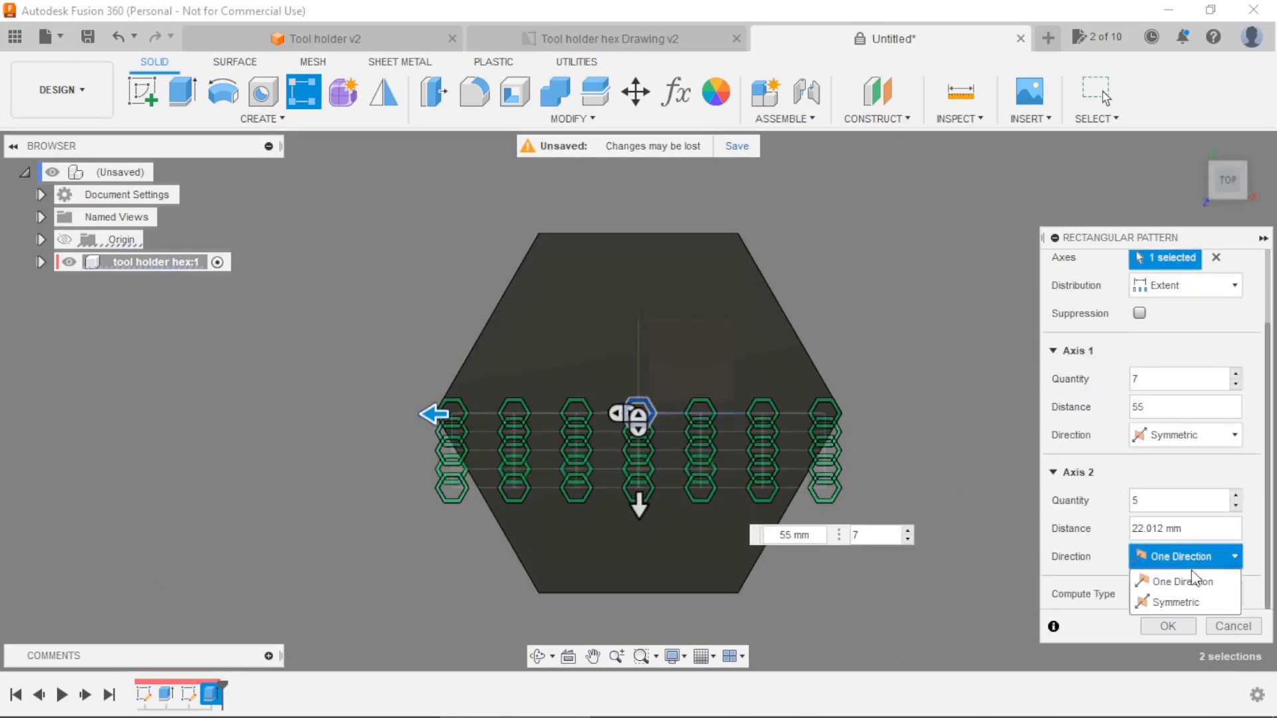
pyautogui.click(1160, 602)
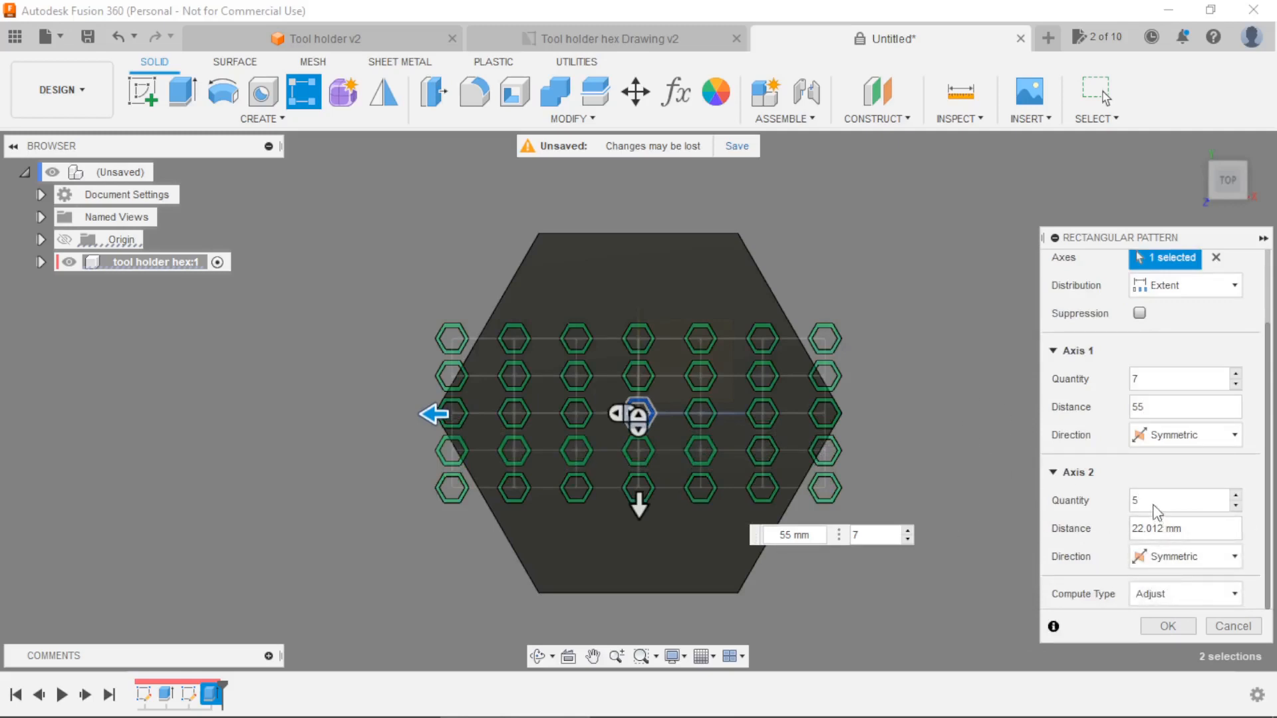
pyautogui.write('485')
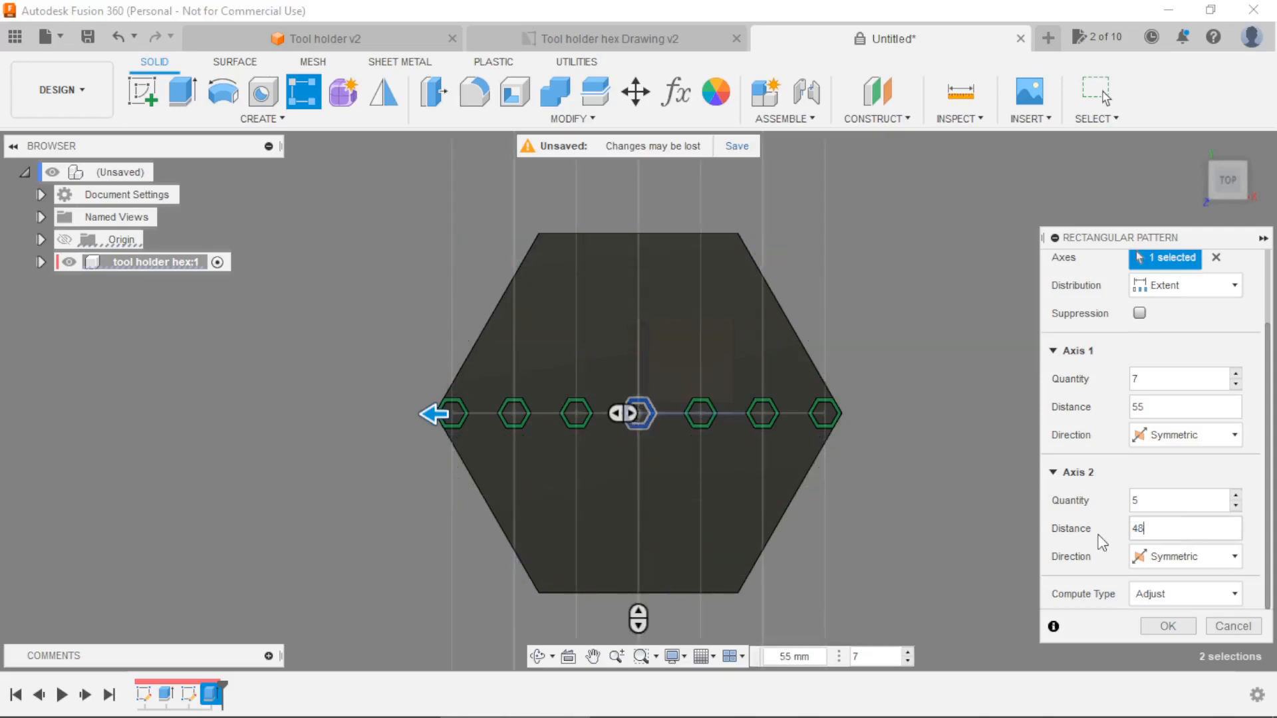
pyautogui.write(',5')
pyautogui.scroll(8, 637, 608)
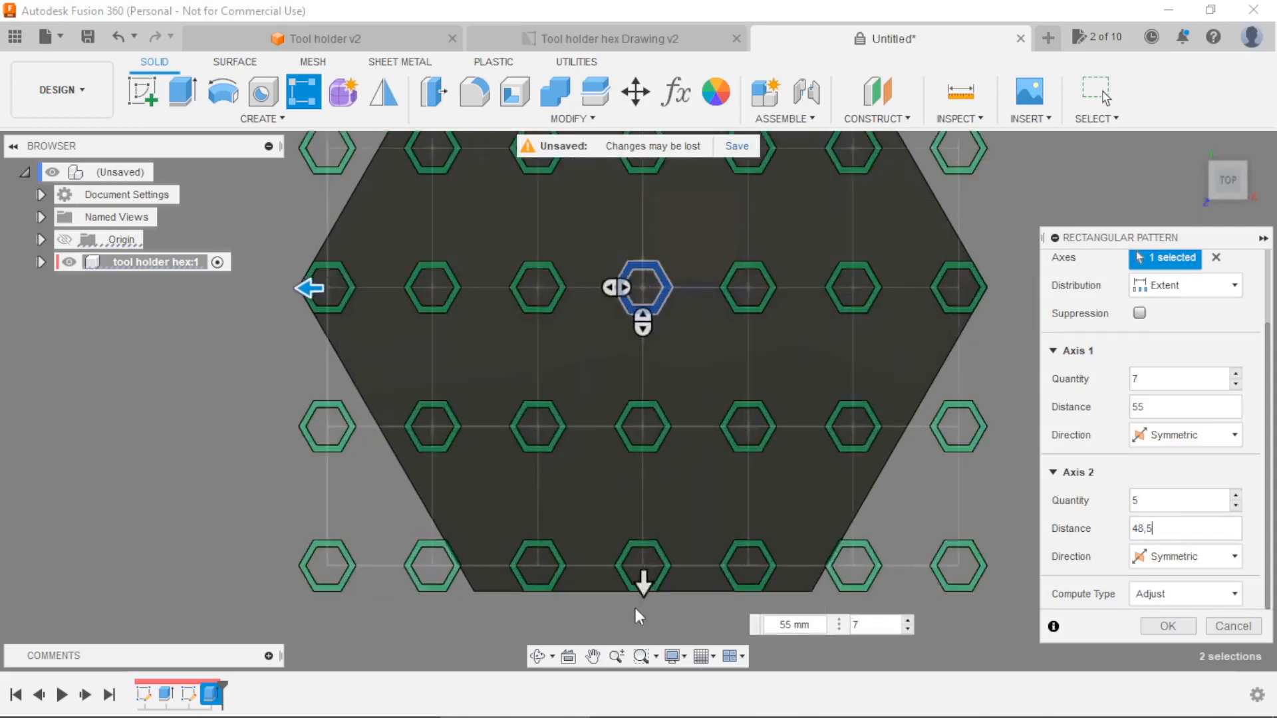
pyautogui.scroll(-10, 648, 565)
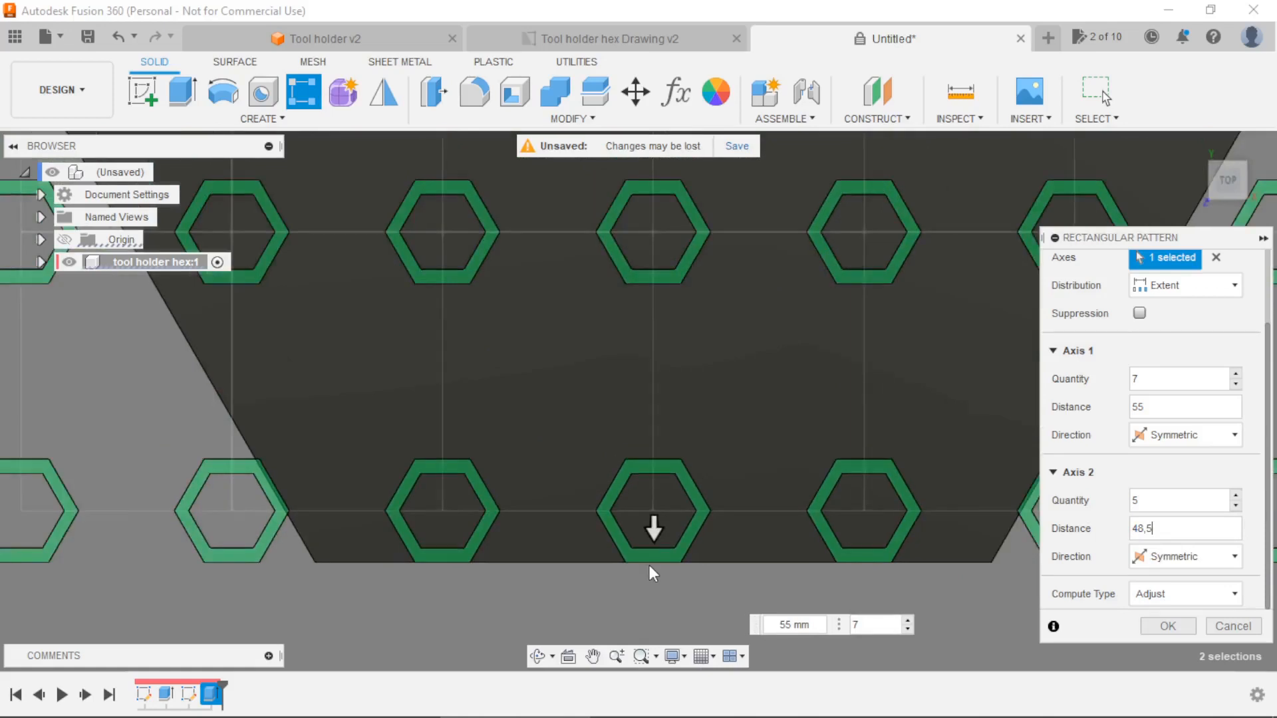
pyautogui.scroll(1, 698, 535)
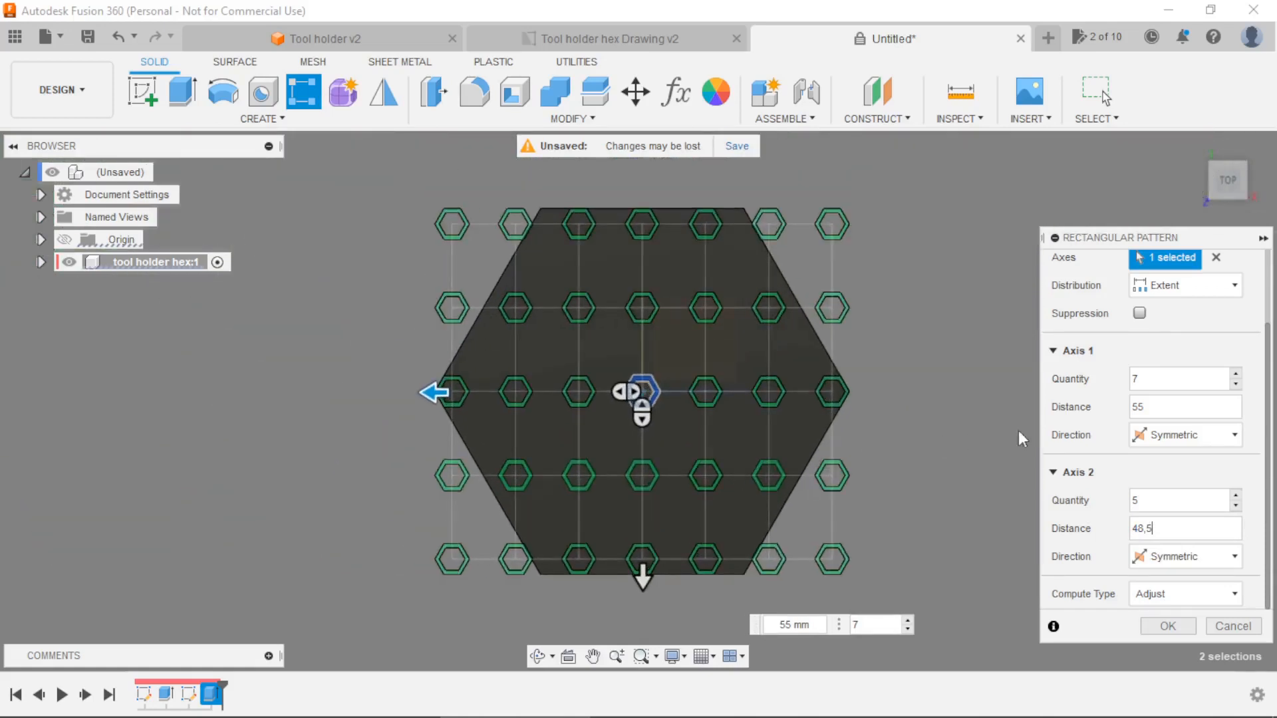
# Enable suppression and exclude the twelve pattern instances at the four corners that lie beyond the plate's slanted edges.
pyautogui.scroll(3, 1137, 412)
pyautogui.click(1139, 404)
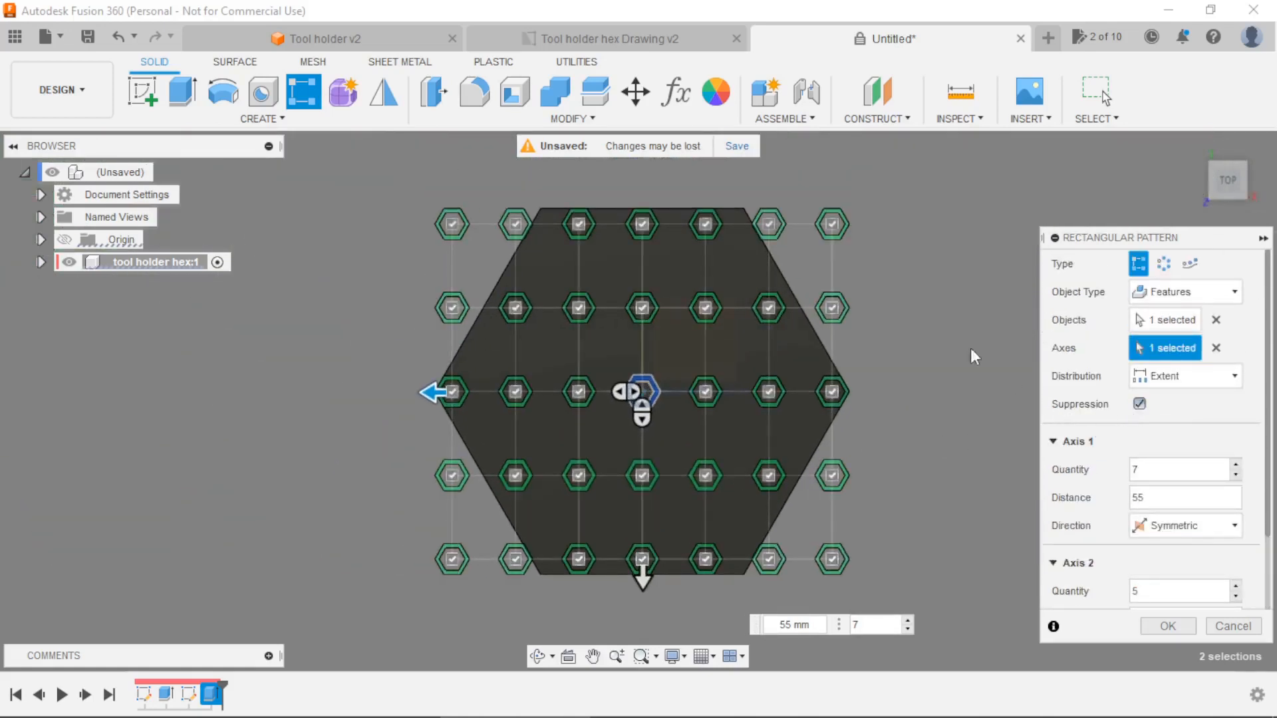
pyautogui.click(769, 224)
pyautogui.click(832, 224)
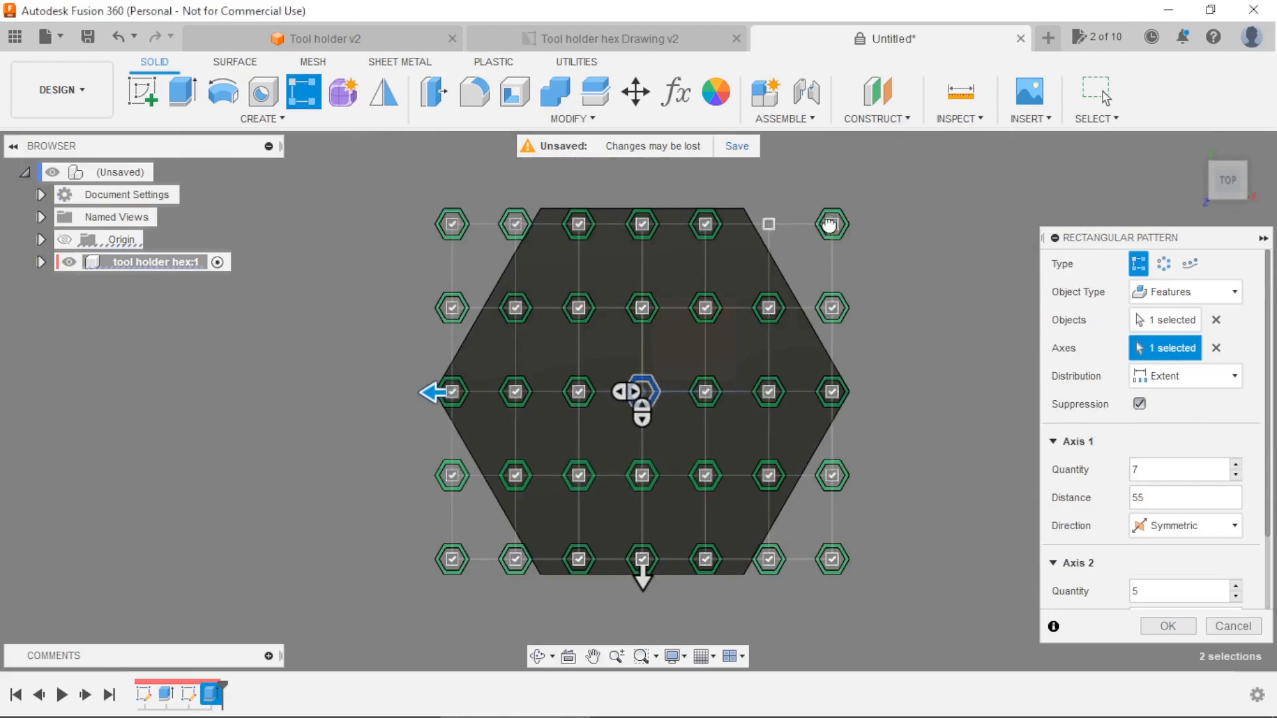
pyautogui.click(837, 302)
pyautogui.click(832, 560)
pyautogui.click(832, 475)
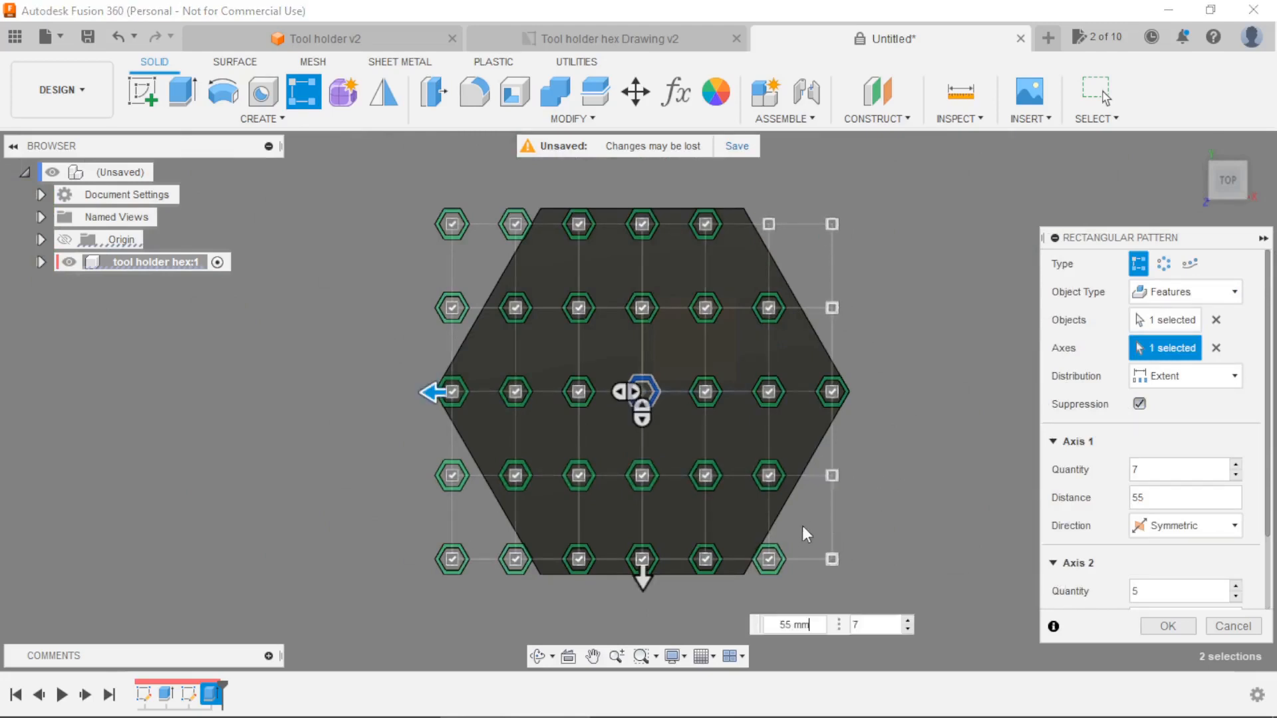
pyautogui.click(769, 558)
pyautogui.click(514, 559)
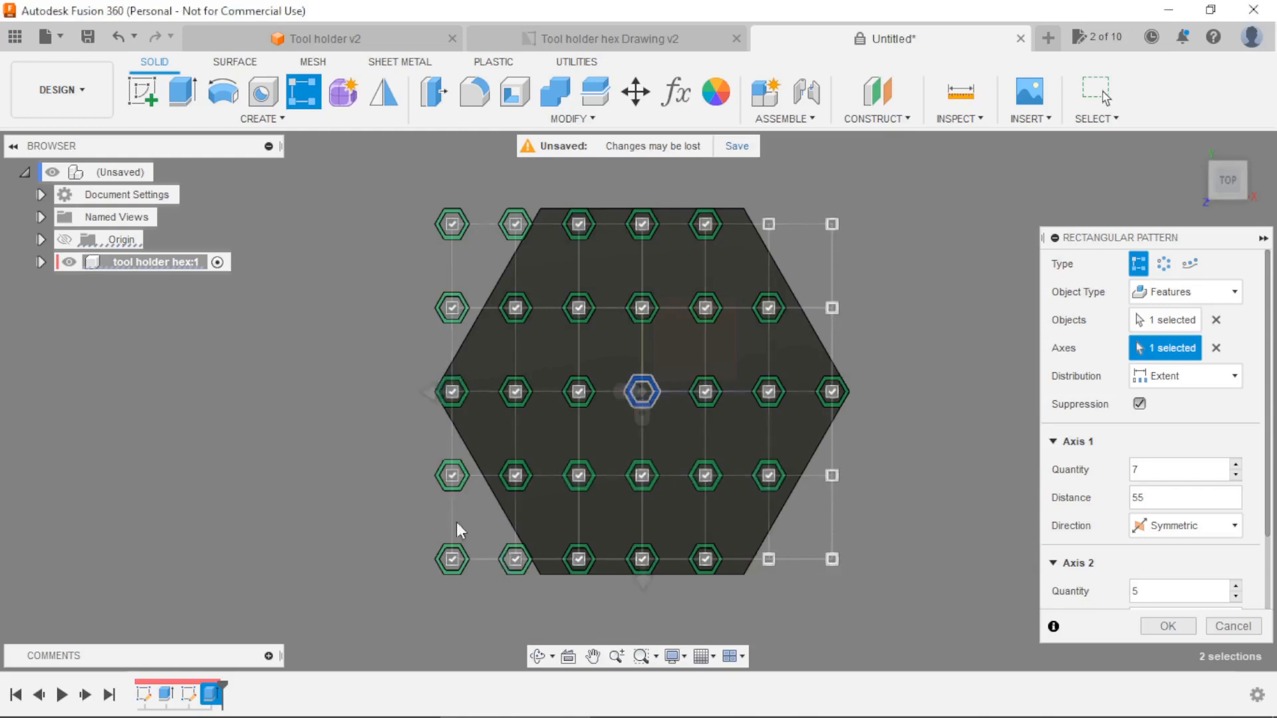
pyautogui.click(451, 474)
pyautogui.click(451, 559)
pyautogui.click(452, 308)
pyautogui.click(515, 224)
pyautogui.click(453, 225)
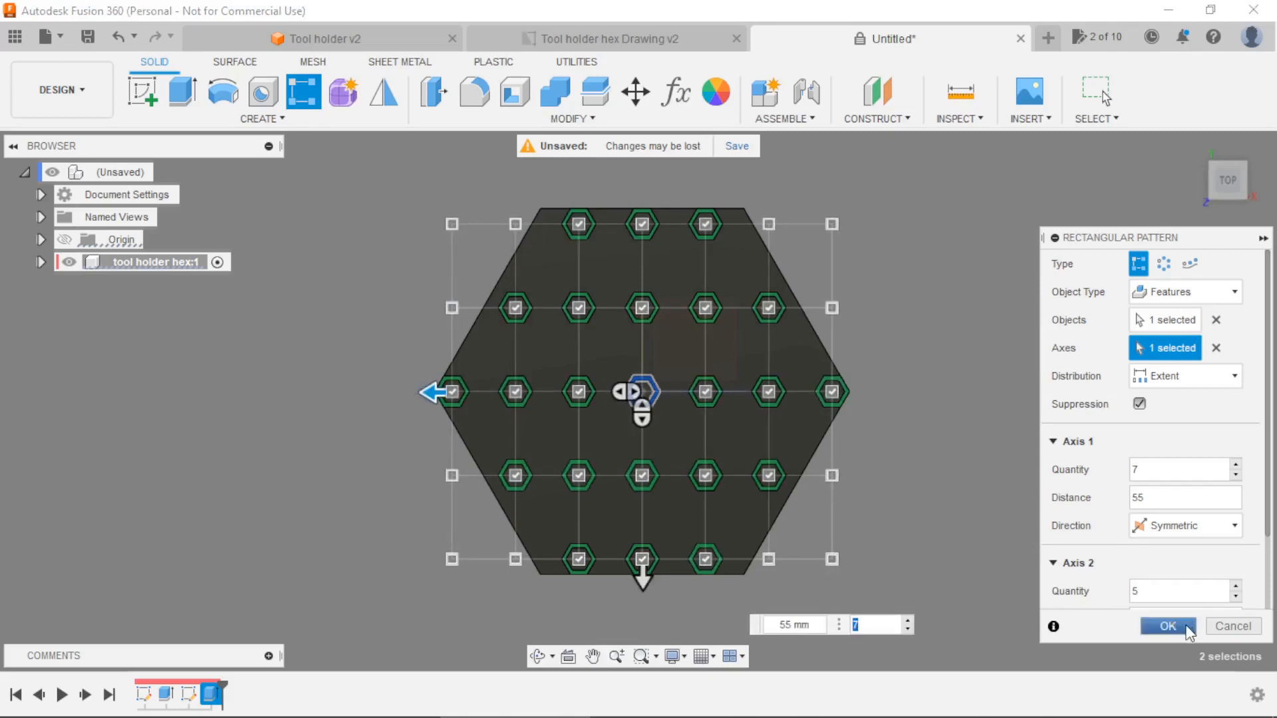
# Apply the hexagonal socket pattern and start a new sketch on the vertical origin plane facing the right side view.
pyautogui.click(1164, 627)
pyautogui.keyDown('shift'); pyautogui.moveTo(971, 536); pyautogui.dragTo(939, 399, button='middle'); pyautogui.keyUp('shift')
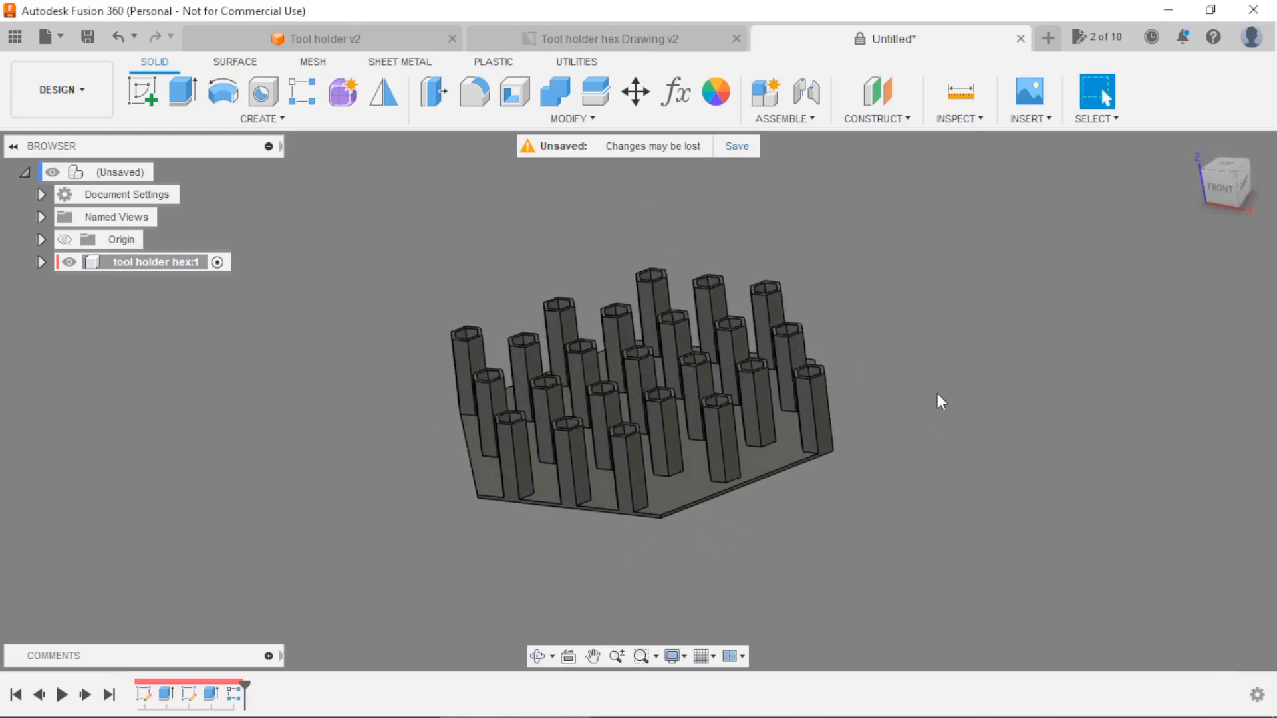
pyautogui.click(142, 99)
pyautogui.keyDown('shift'); pyautogui.moveTo(949, 379); pyautogui.dragTo(918, 380, button='middle'); pyautogui.keyUp('shift')
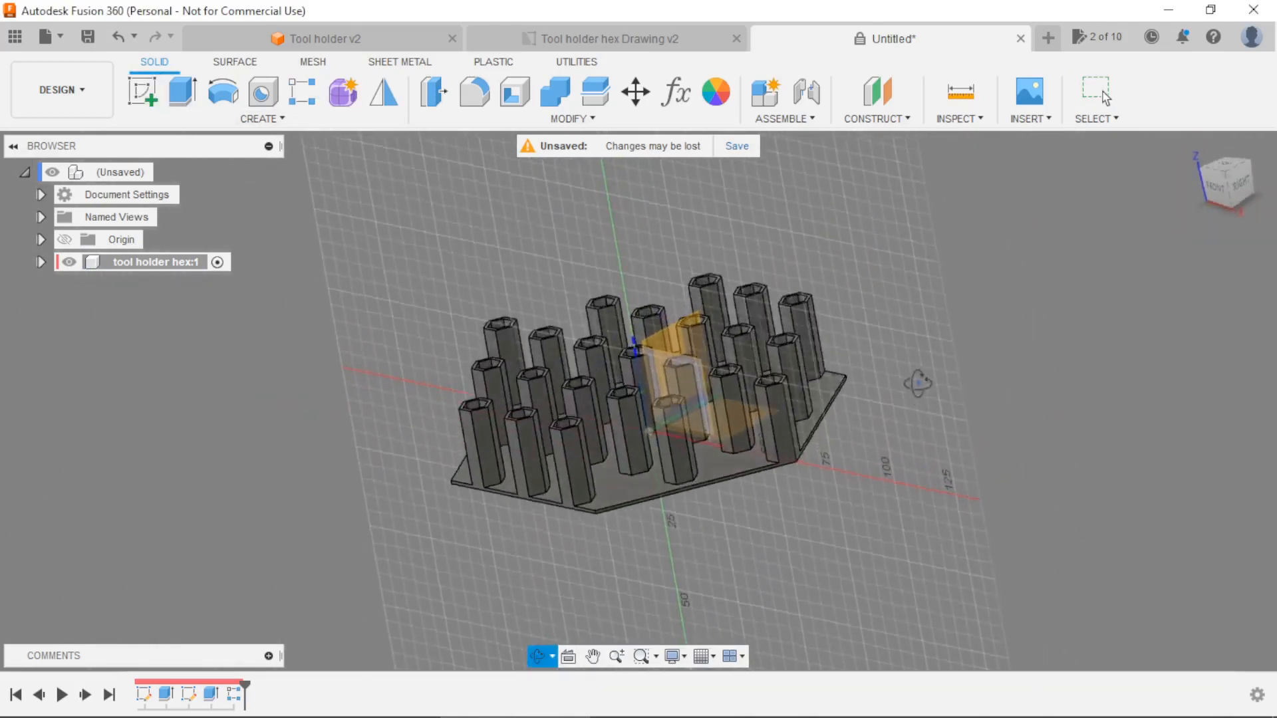
pyautogui.click(663, 327)
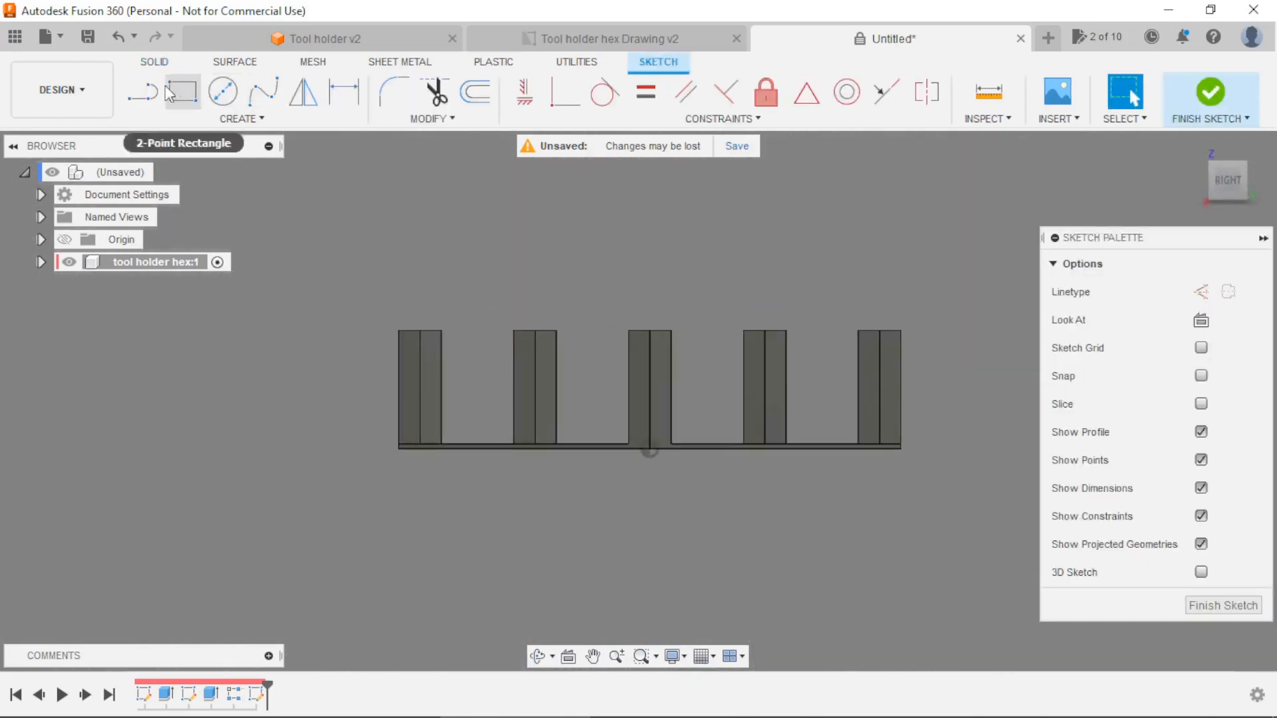
# Sketch a closed profile over the sockets with a straight top, vertical sides and a four-tread staircase lower edge descending away from the uncovered row.
pyautogui.click(151, 97)
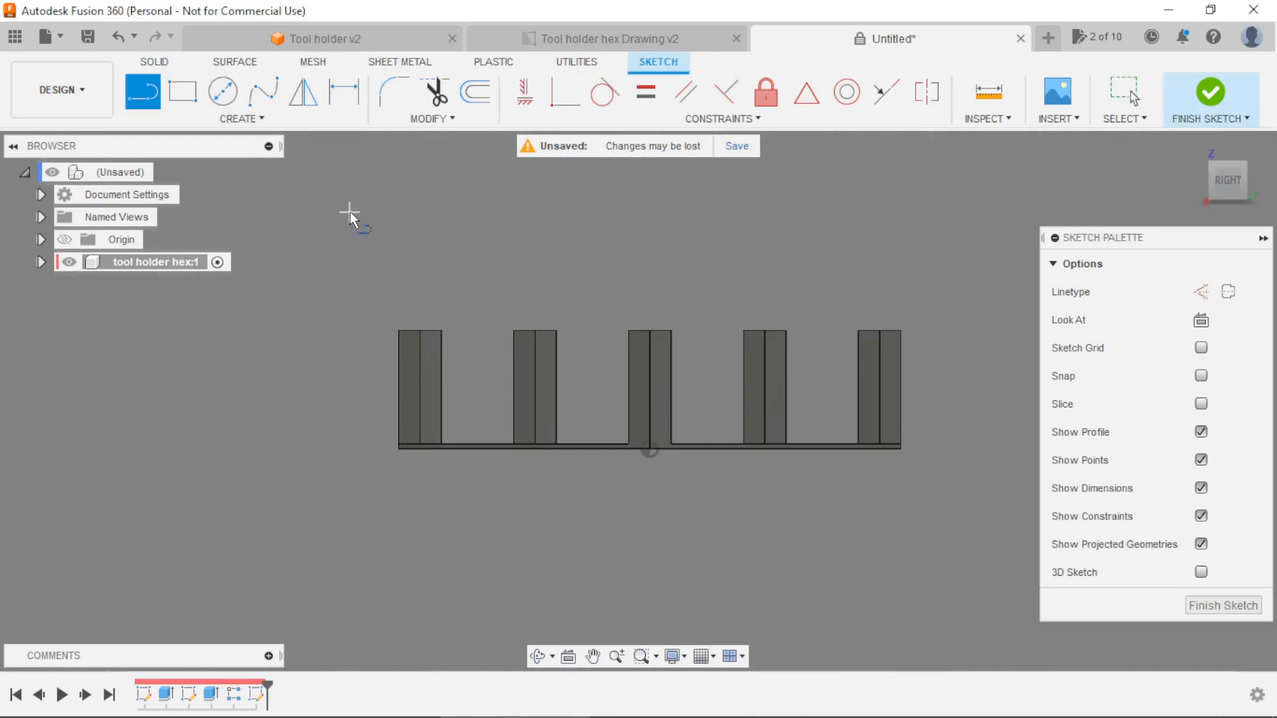
pyautogui.click(822, 213)
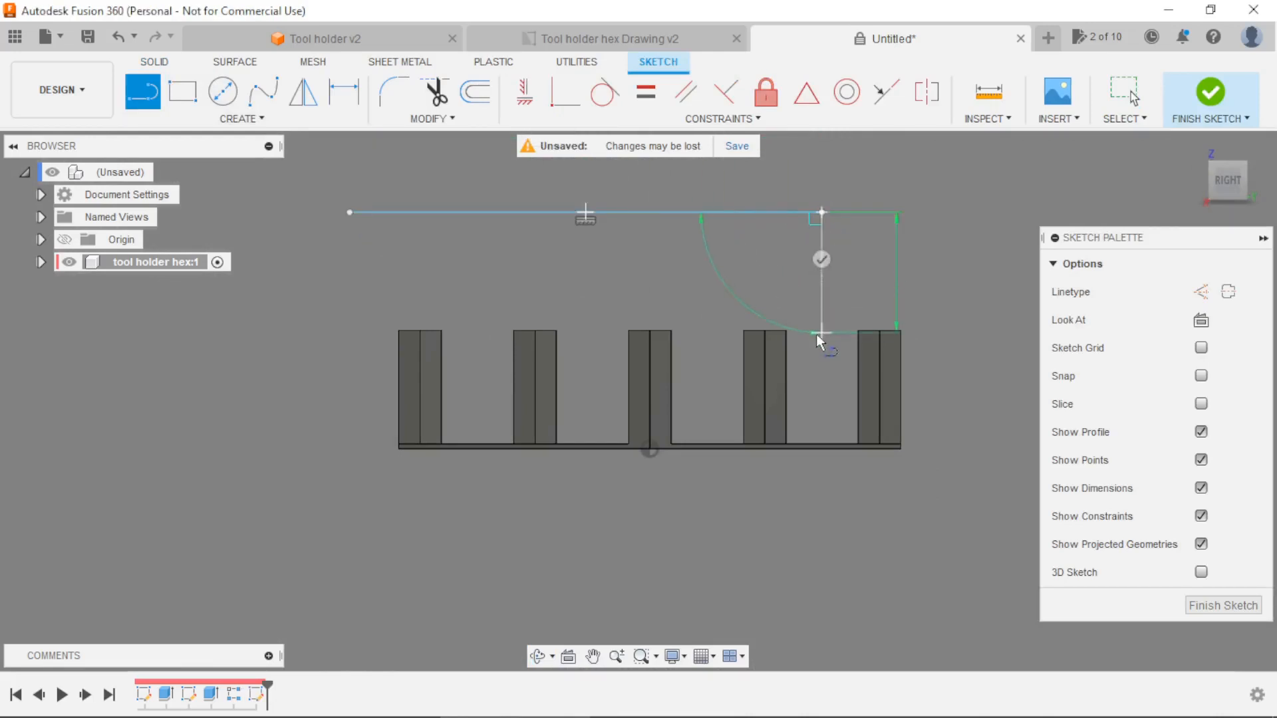
pyautogui.click(823, 359)
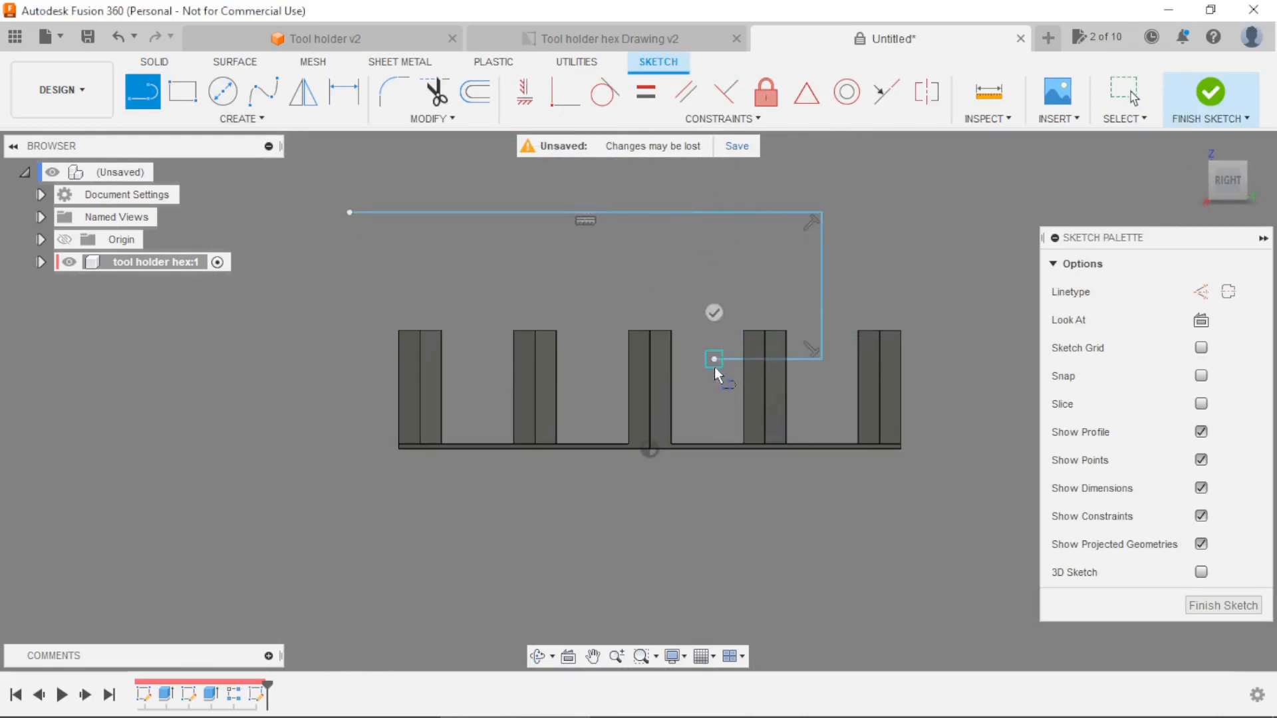
pyautogui.click(714, 386)
pyautogui.scroll(1, 602, 384)
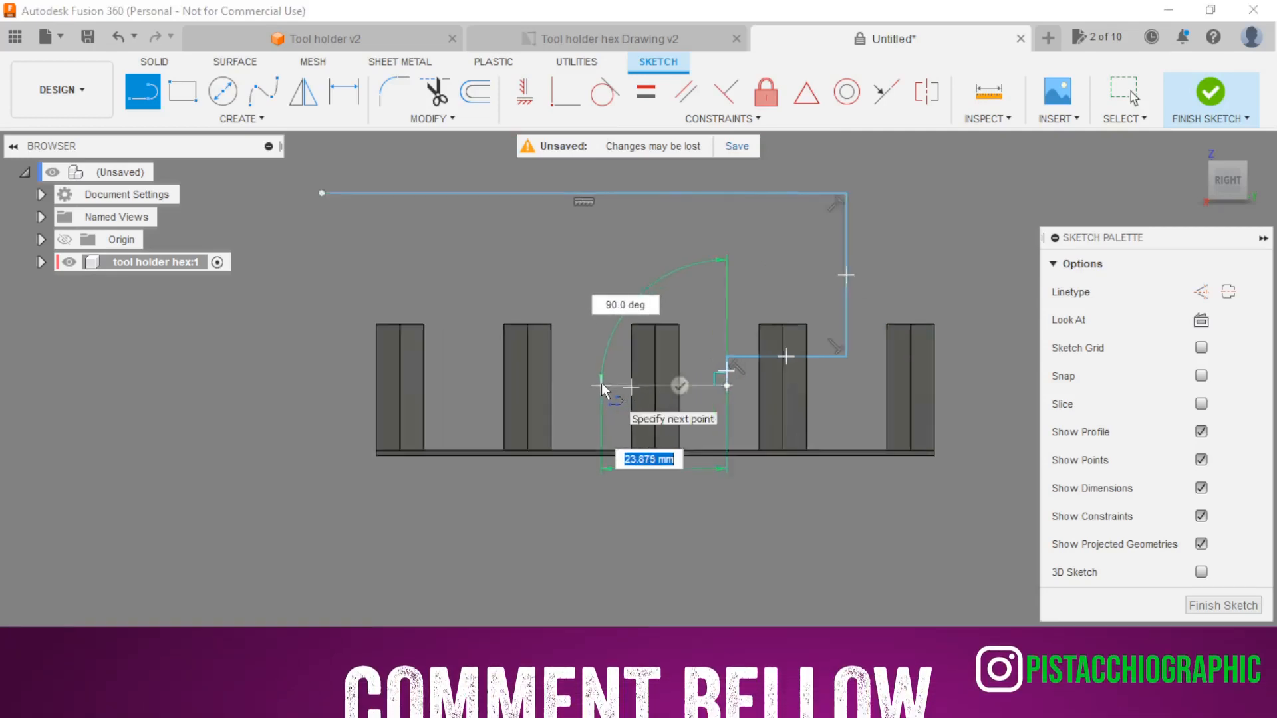
pyautogui.scroll(2, 601, 392)
pyautogui.click(377, 414)
pyautogui.click(376, 444)
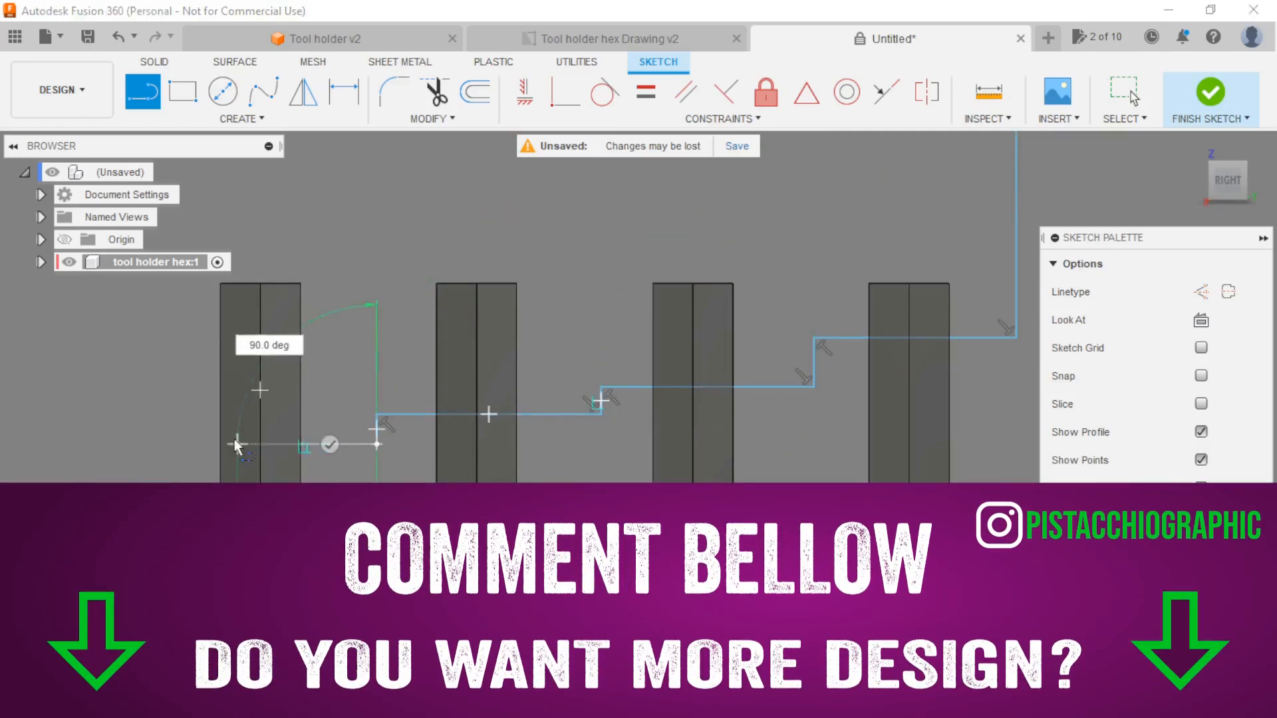
pyautogui.scroll(-5, 175, 443)
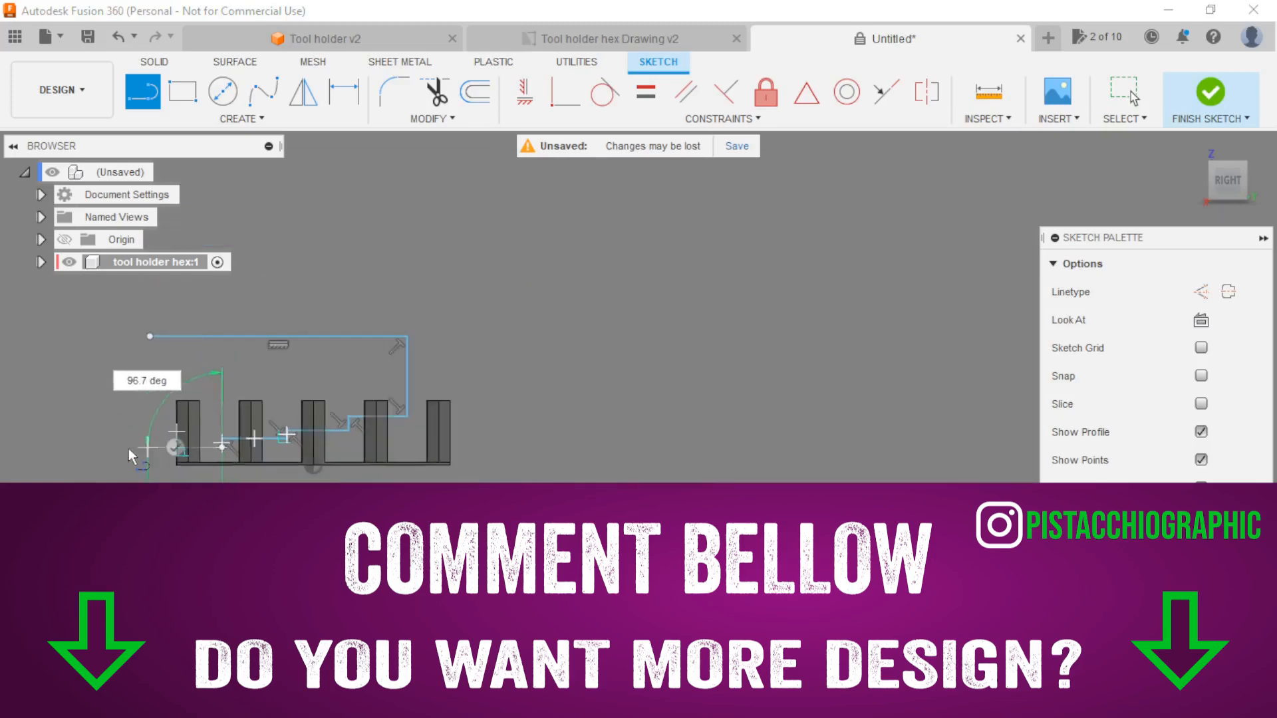
pyautogui.scroll(3, 113, 448)
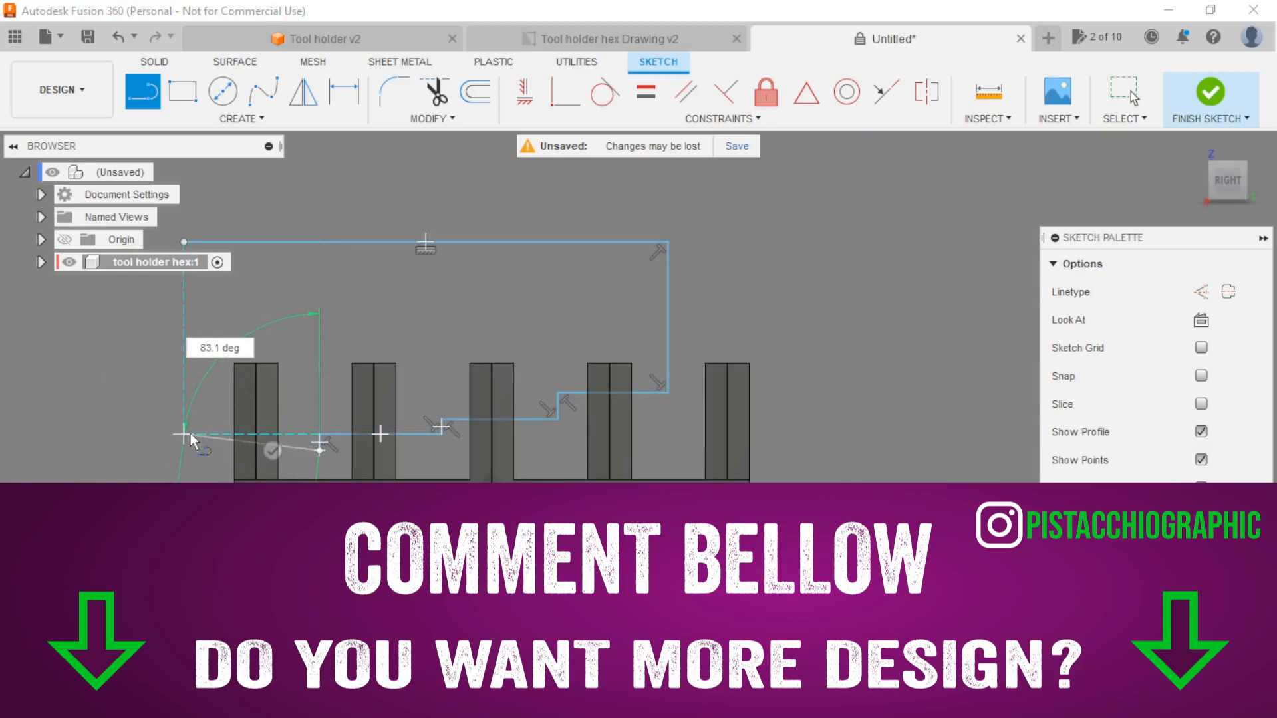
pyautogui.click(185, 451)
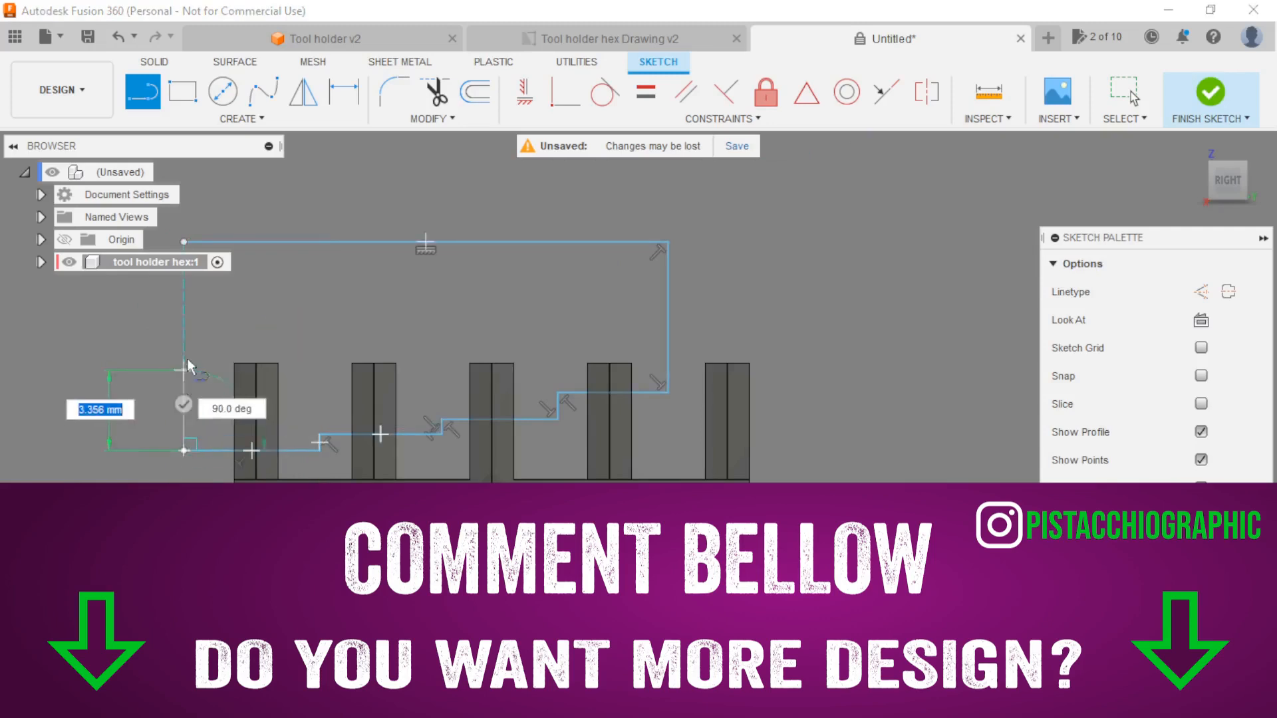
pyautogui.click(184, 242)
pyautogui.scroll(-3, 542, 272)
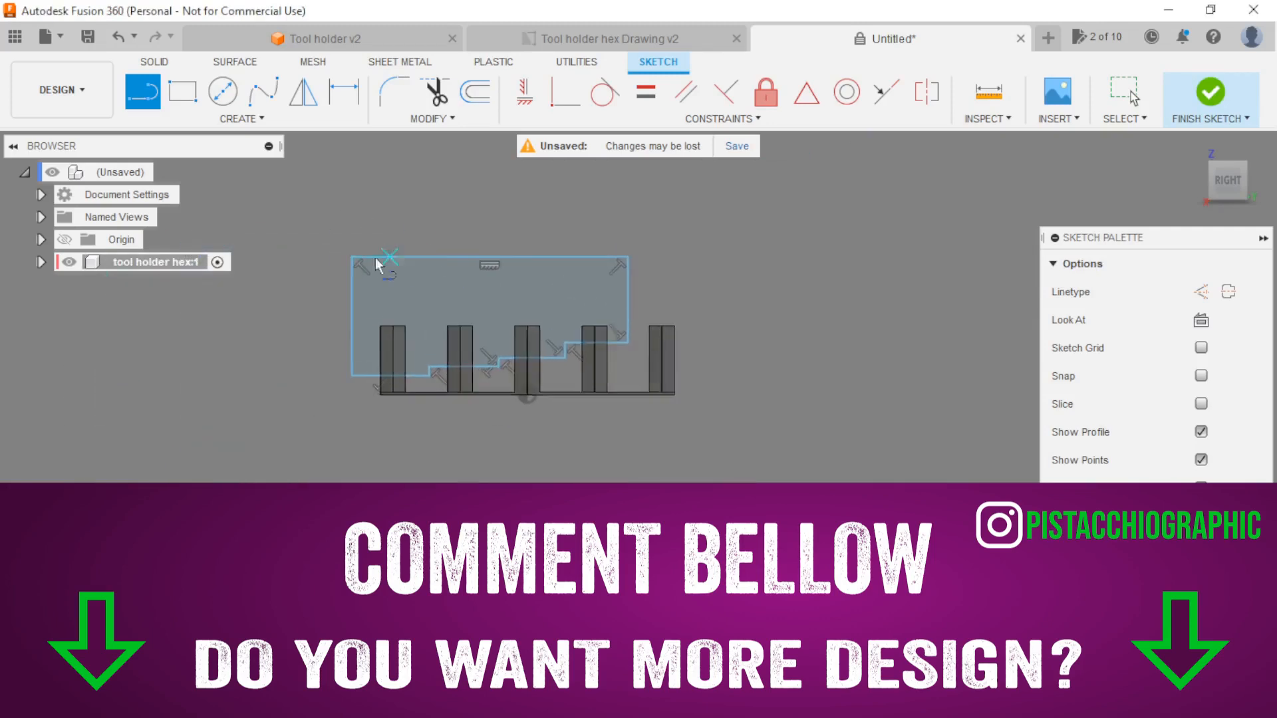
# Dimension the staircase's highest tread at 3 mm below the top edge of the uncovered socket row.
pyautogui.scroll(3, 346, 257)
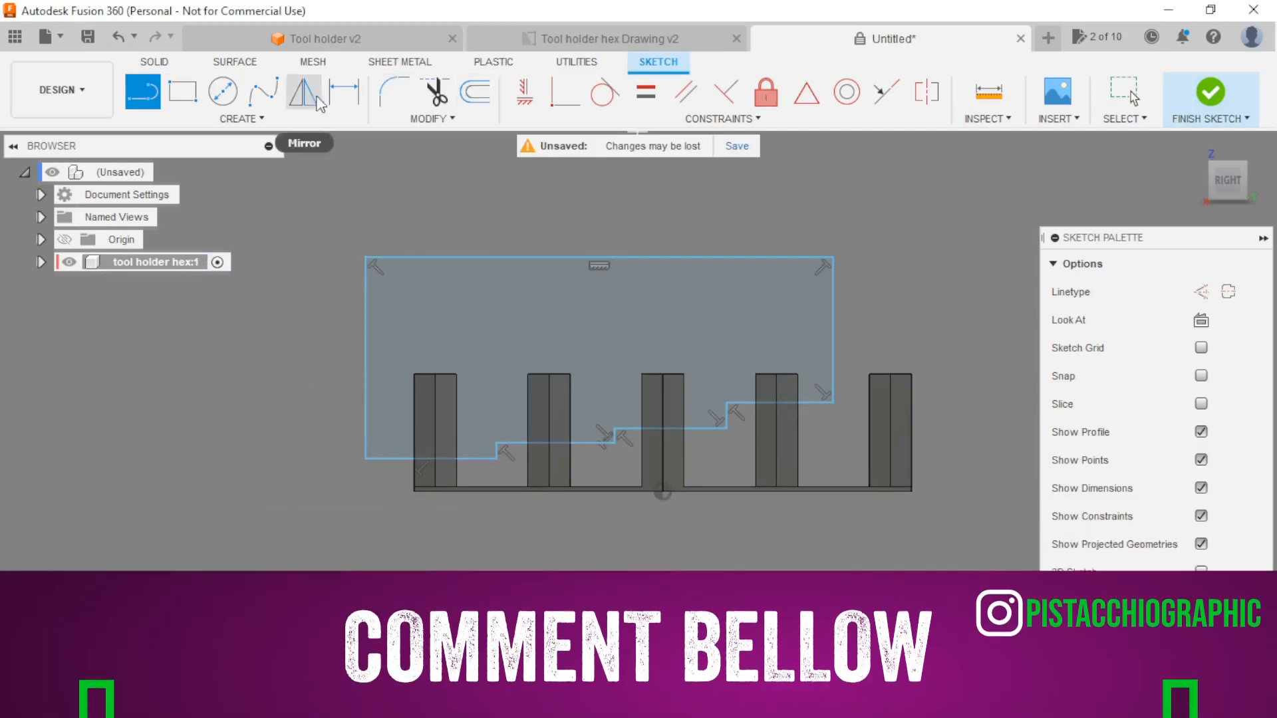
pyautogui.click(344, 92)
pyautogui.scroll(3, 515, 473)
pyautogui.scroll(-2, 525, 452)
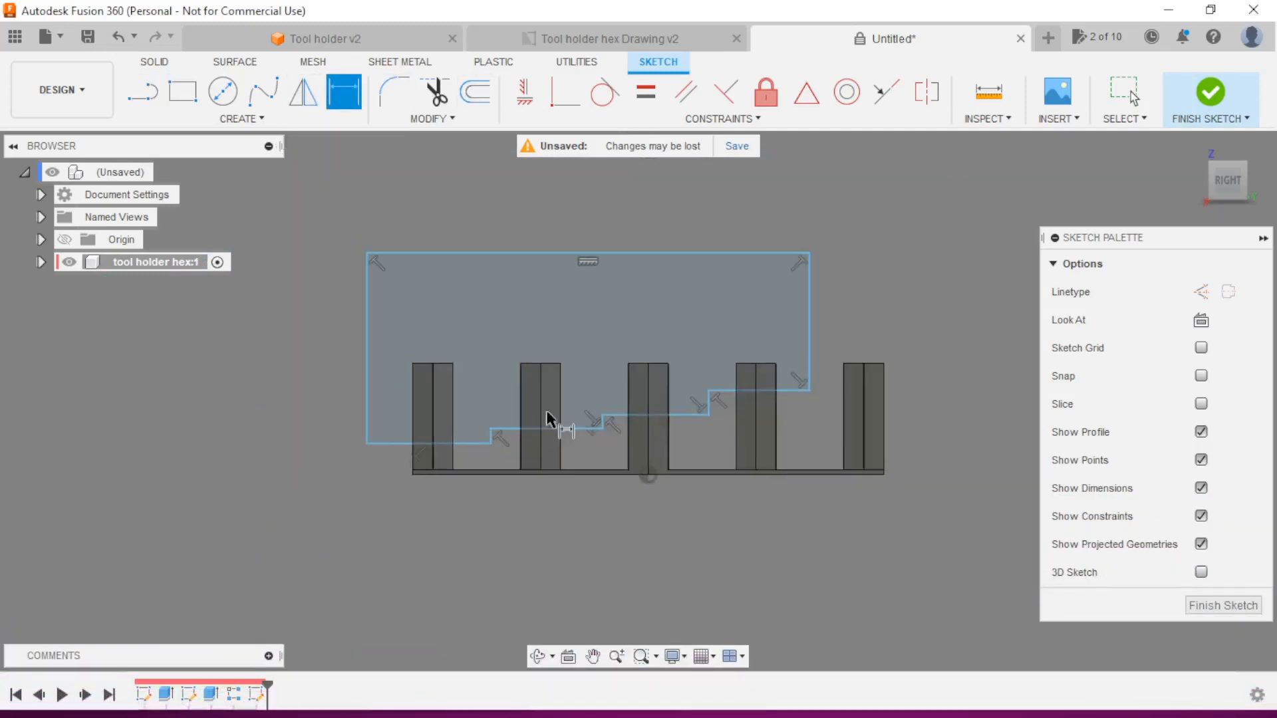
pyautogui.scroll(5, 838, 399)
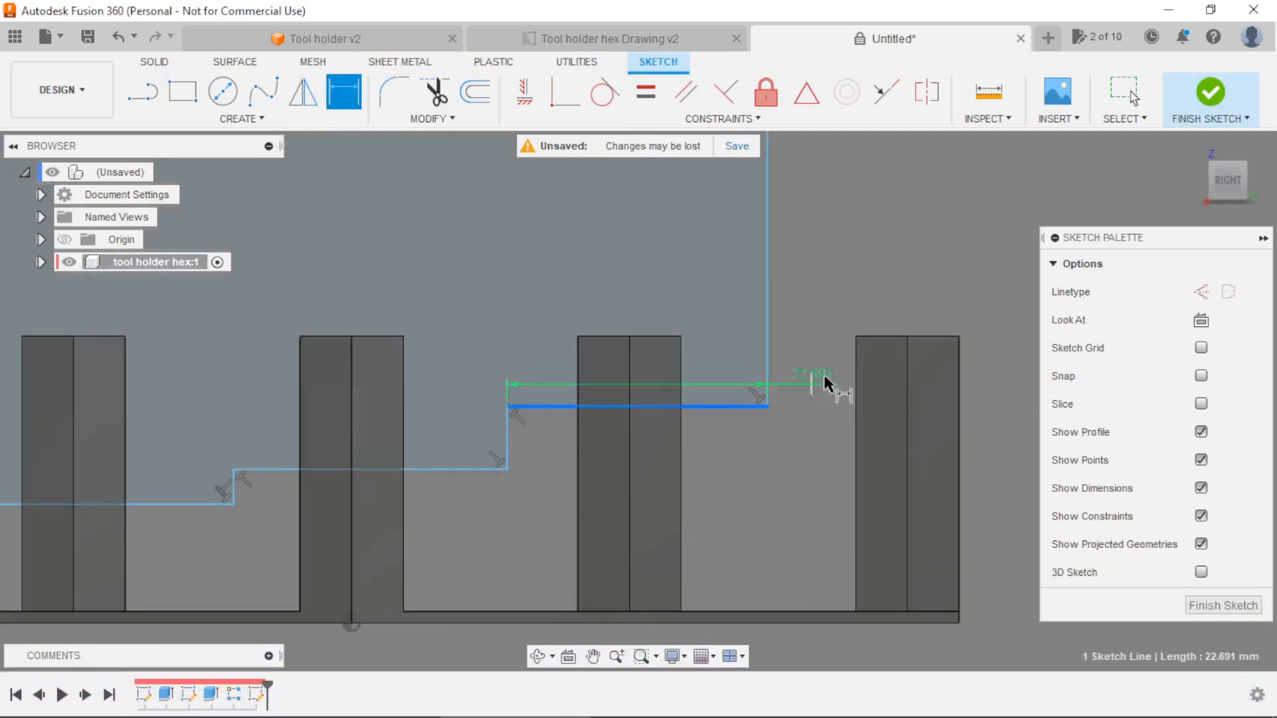
pyautogui.click(872, 338)
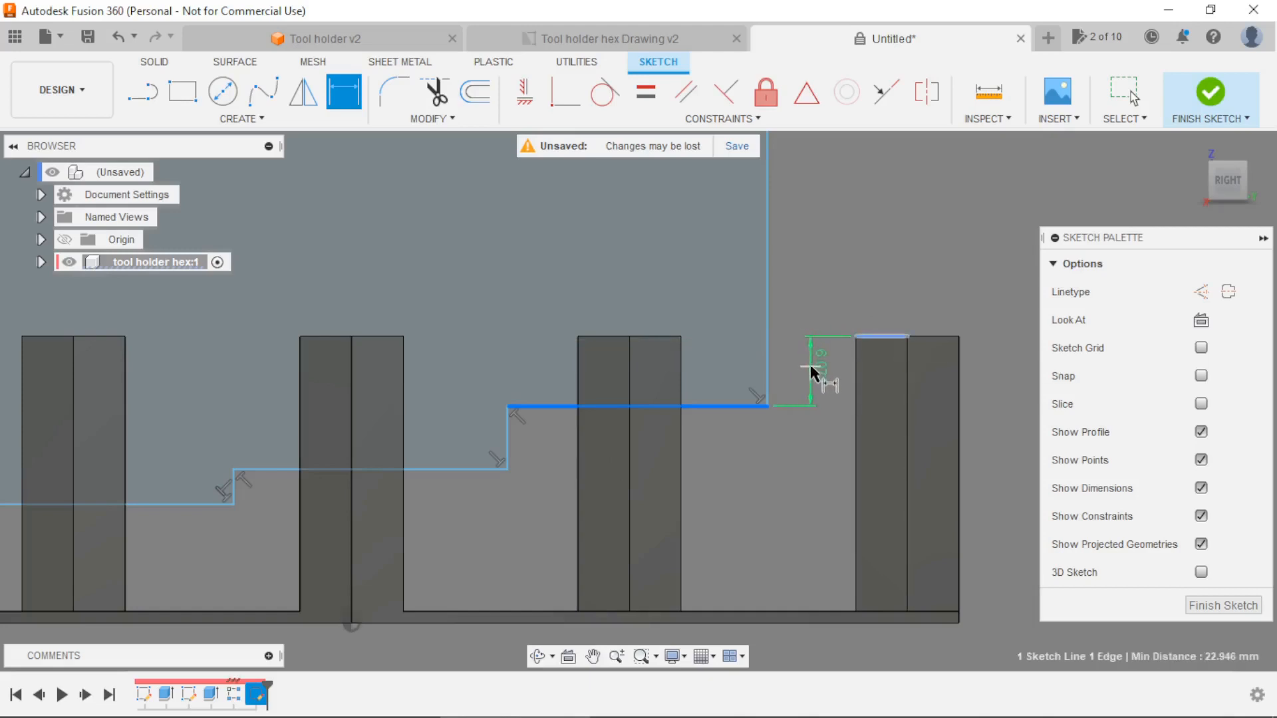
pyautogui.click(810, 367)
pyautogui.write('3')
pyautogui.press('Return')
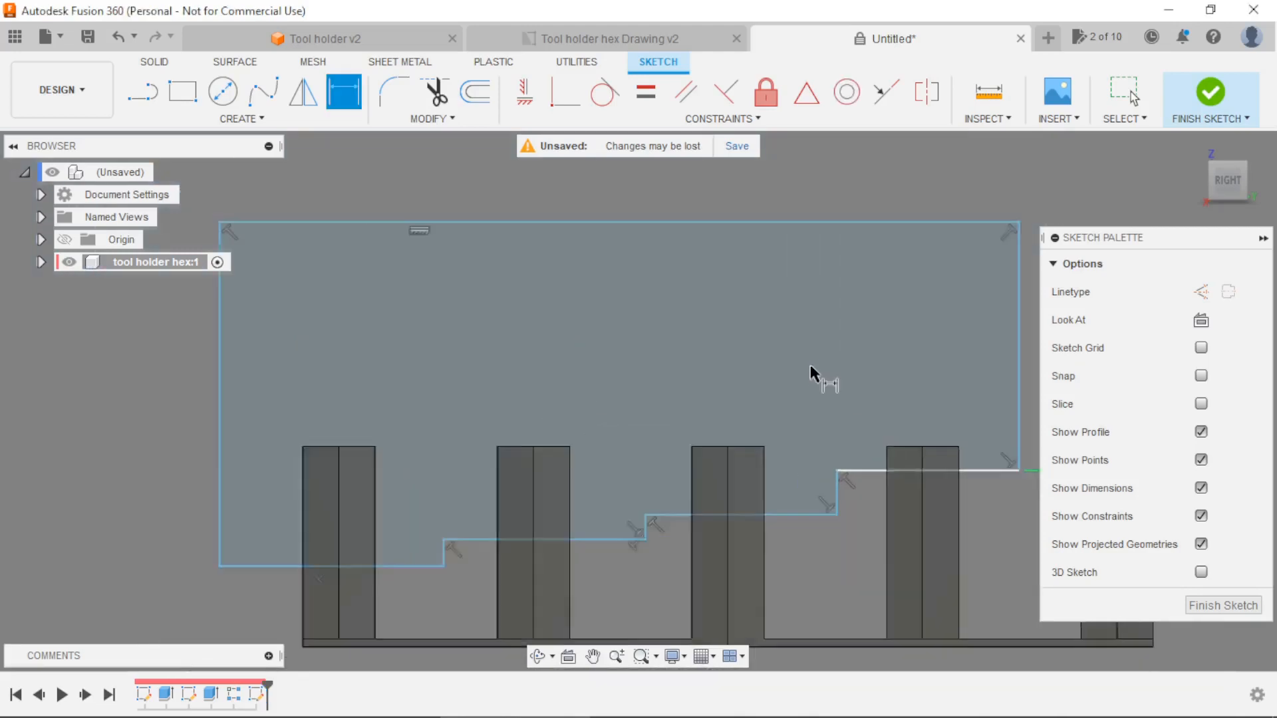
# Dimension the three remaining step heights of the staircase as equal to the 3 mm dimension d21 and finish the sketch.
pyautogui.scroll(4, 896, 407)
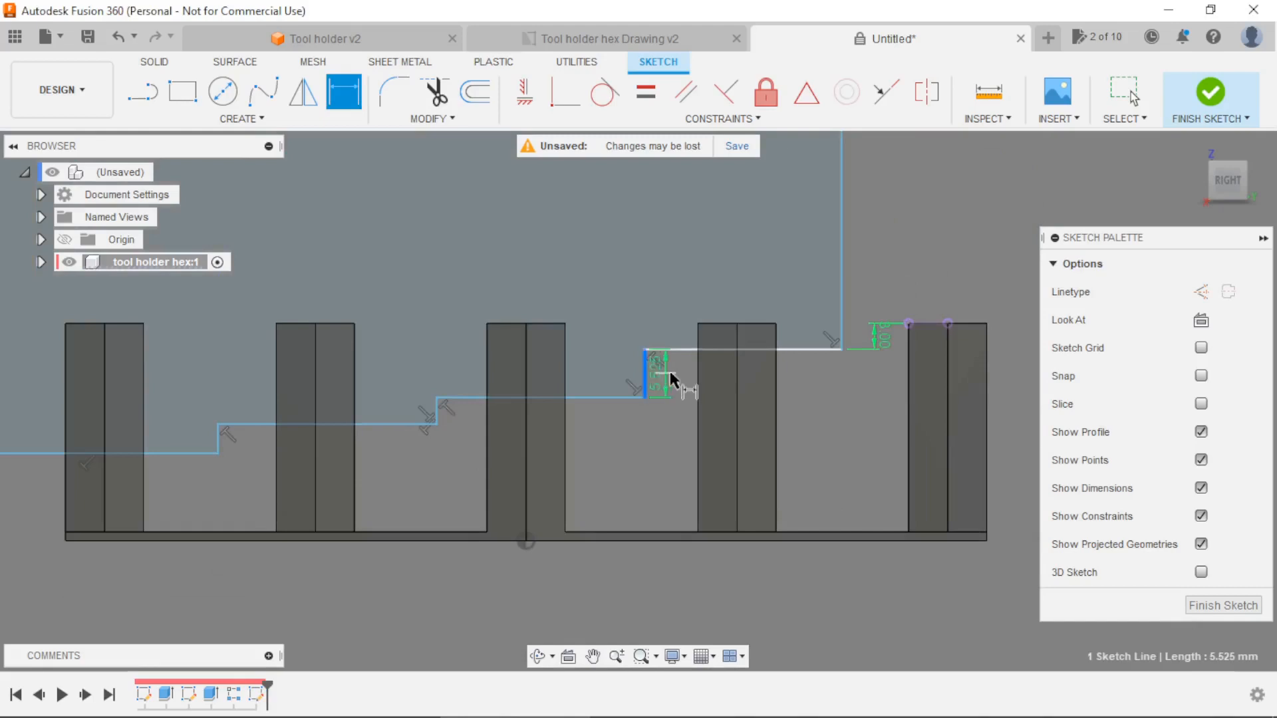
pyautogui.click(804, 374)
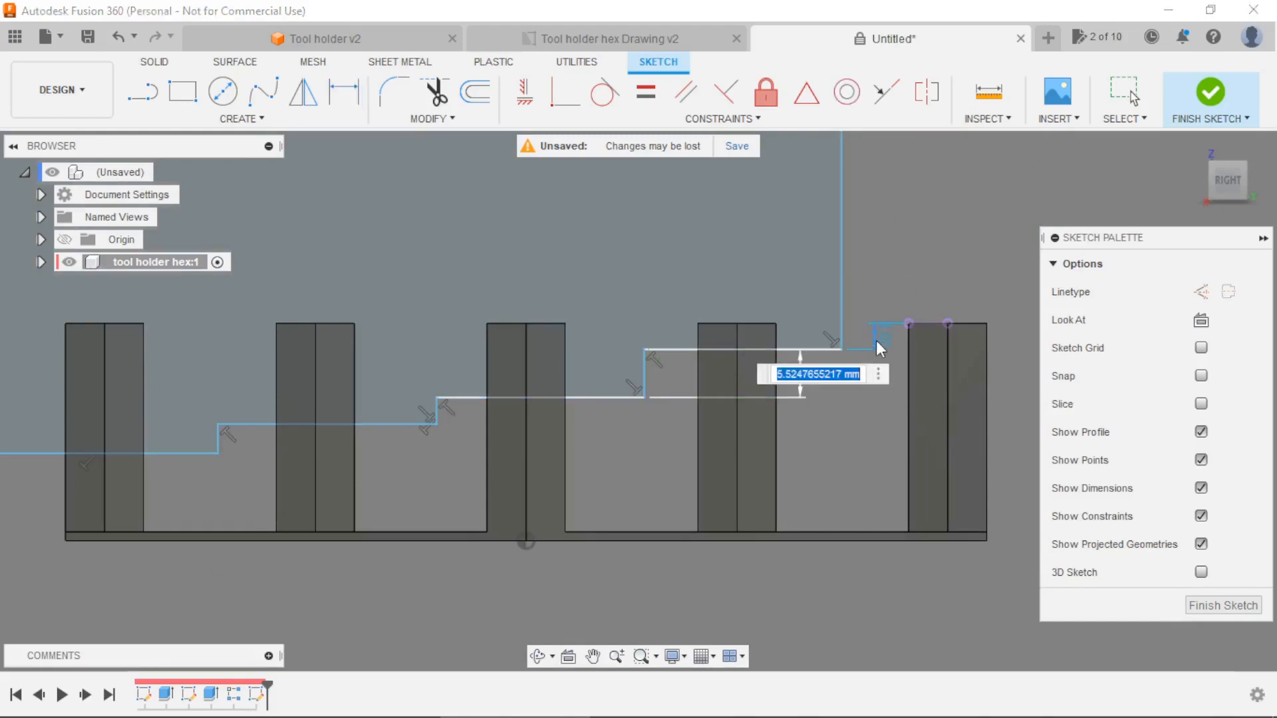
pyautogui.write('d21')
pyautogui.press('Return')
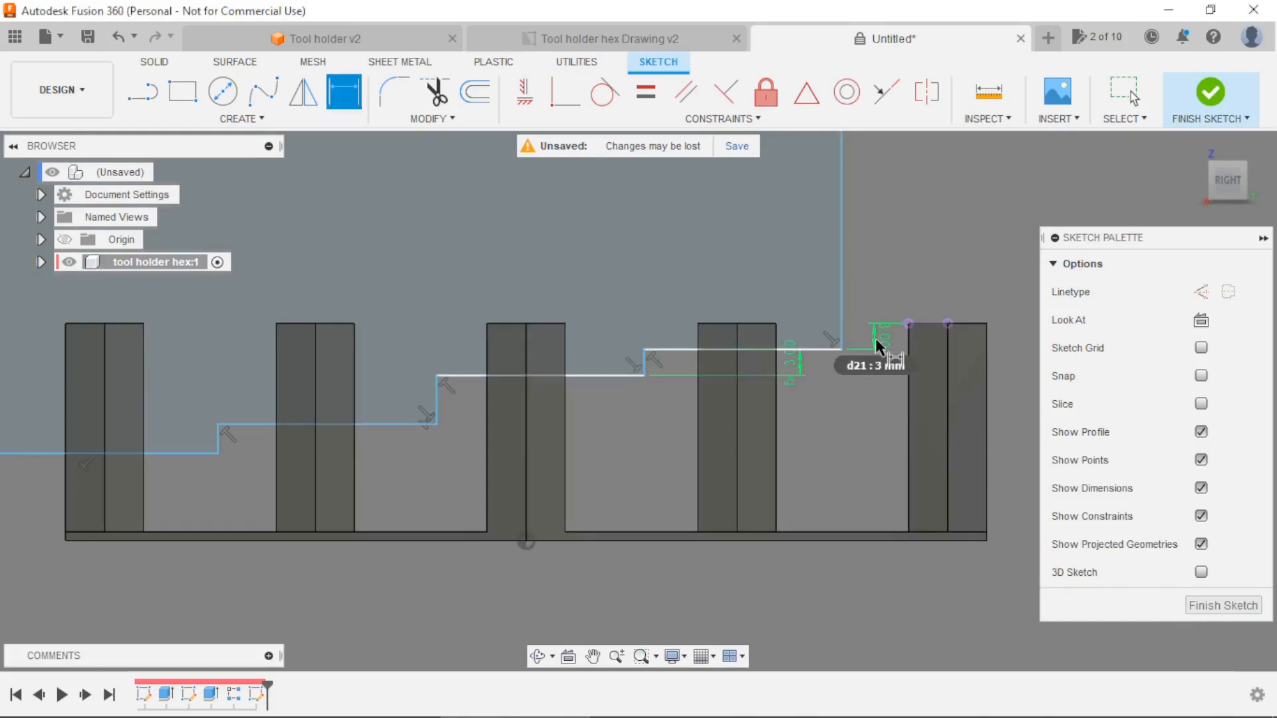
pyautogui.click(439, 404)
pyautogui.click(594, 407)
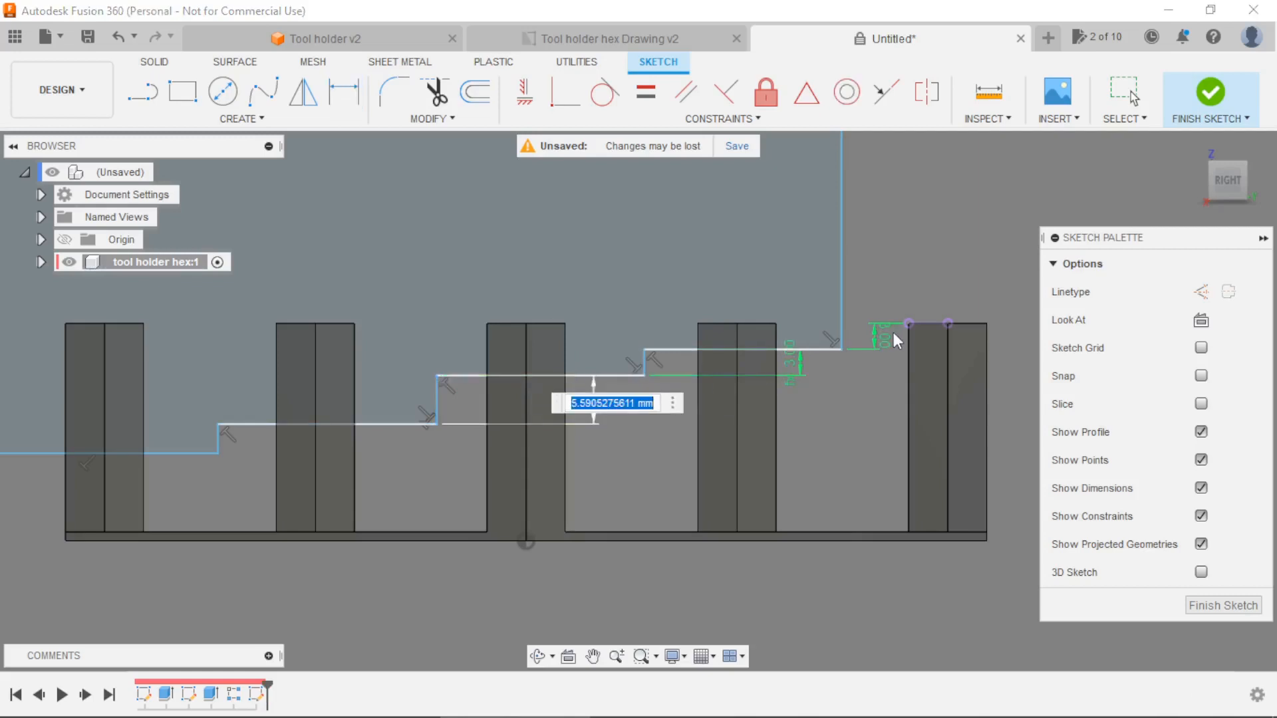
pyautogui.write('d21')
pyautogui.press('Return')
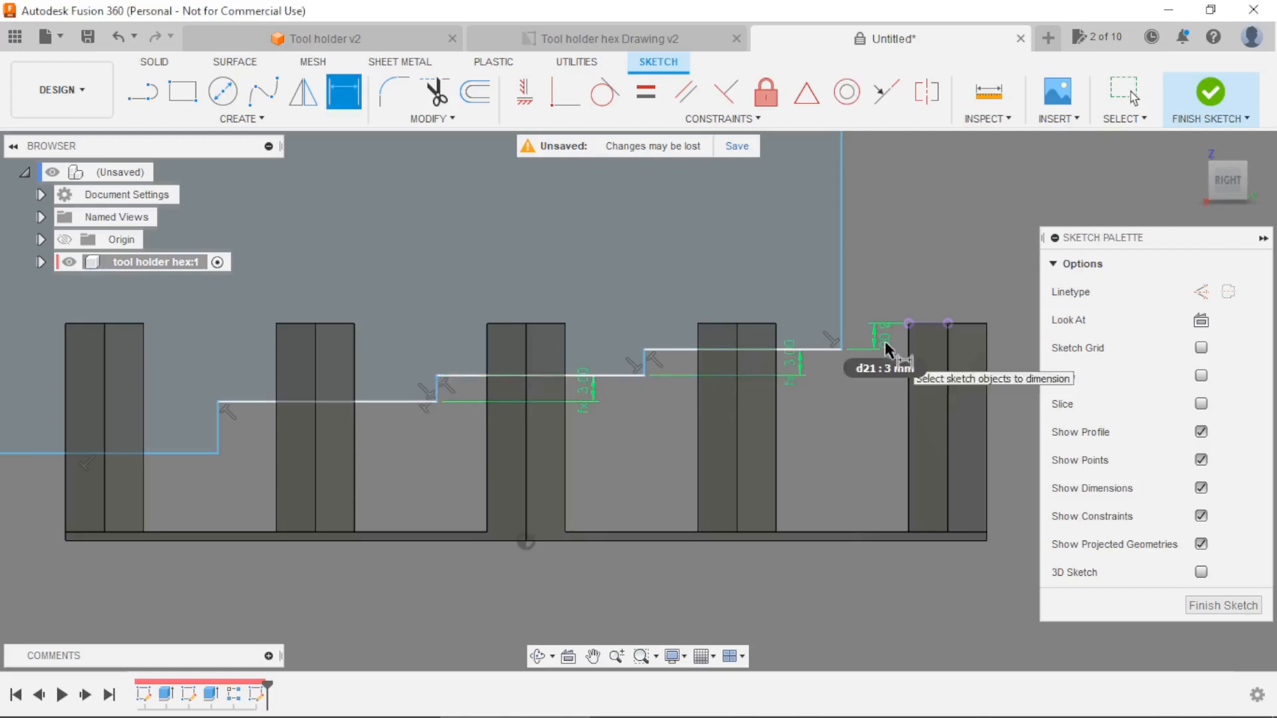
pyautogui.click(395, 444)
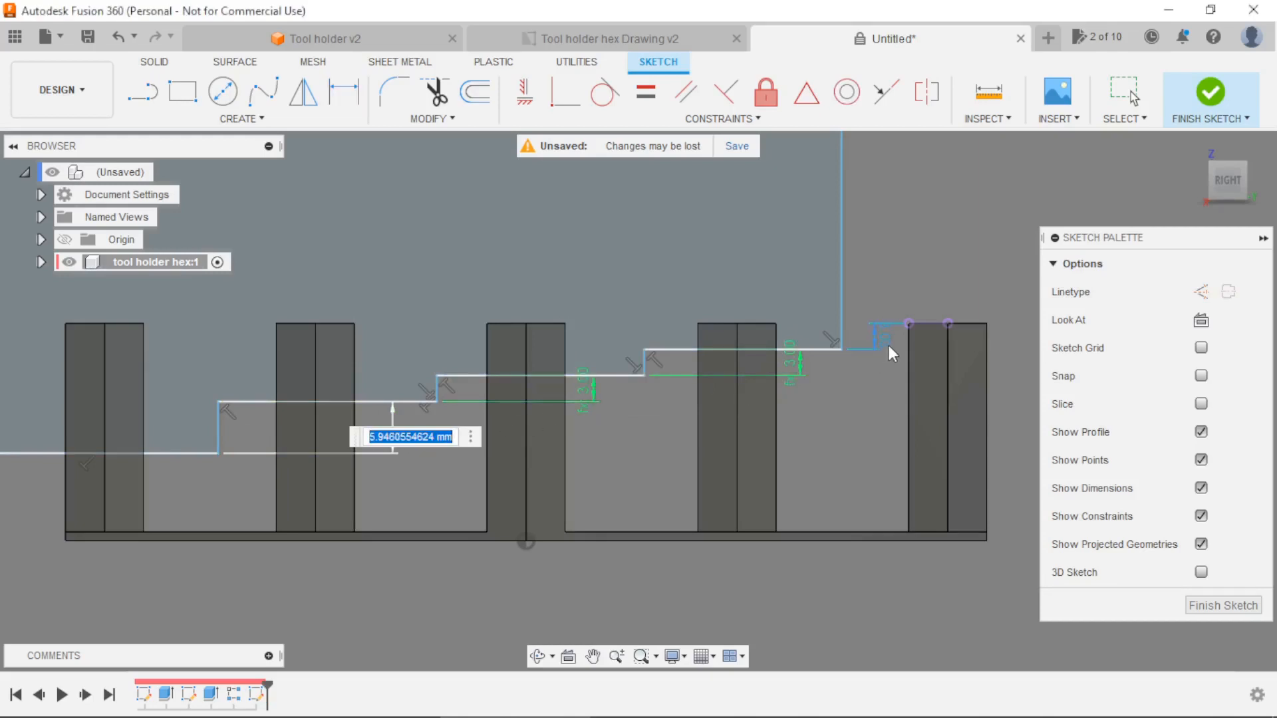
pyautogui.press('Return')
pyautogui.scroll(3, 891, 340)
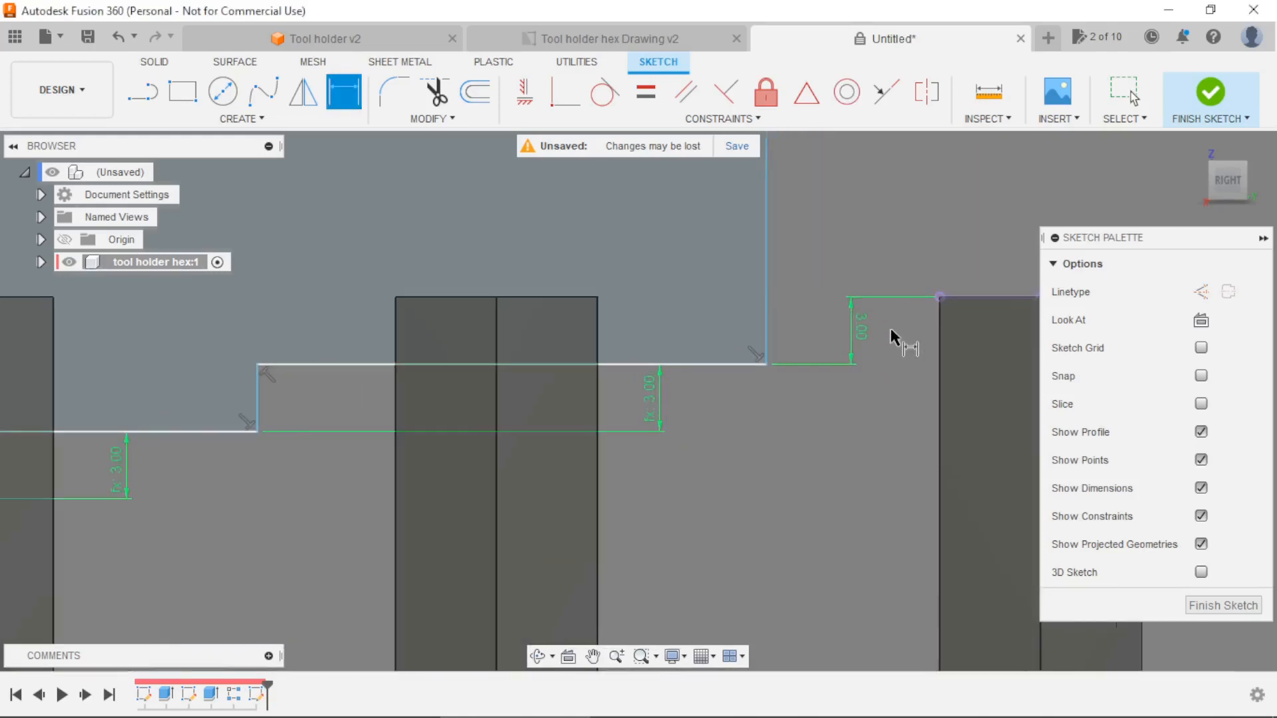
pyautogui.scroll(-5, 891, 335)
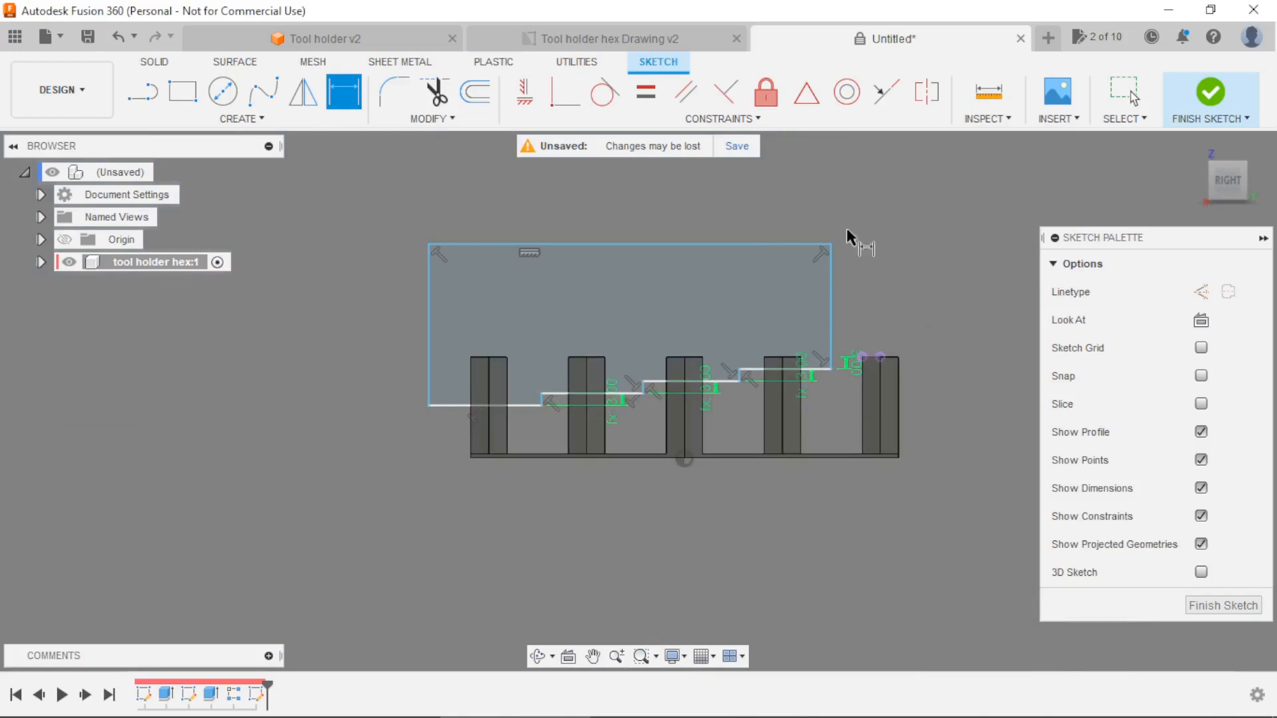
pyautogui.click(1210, 94)
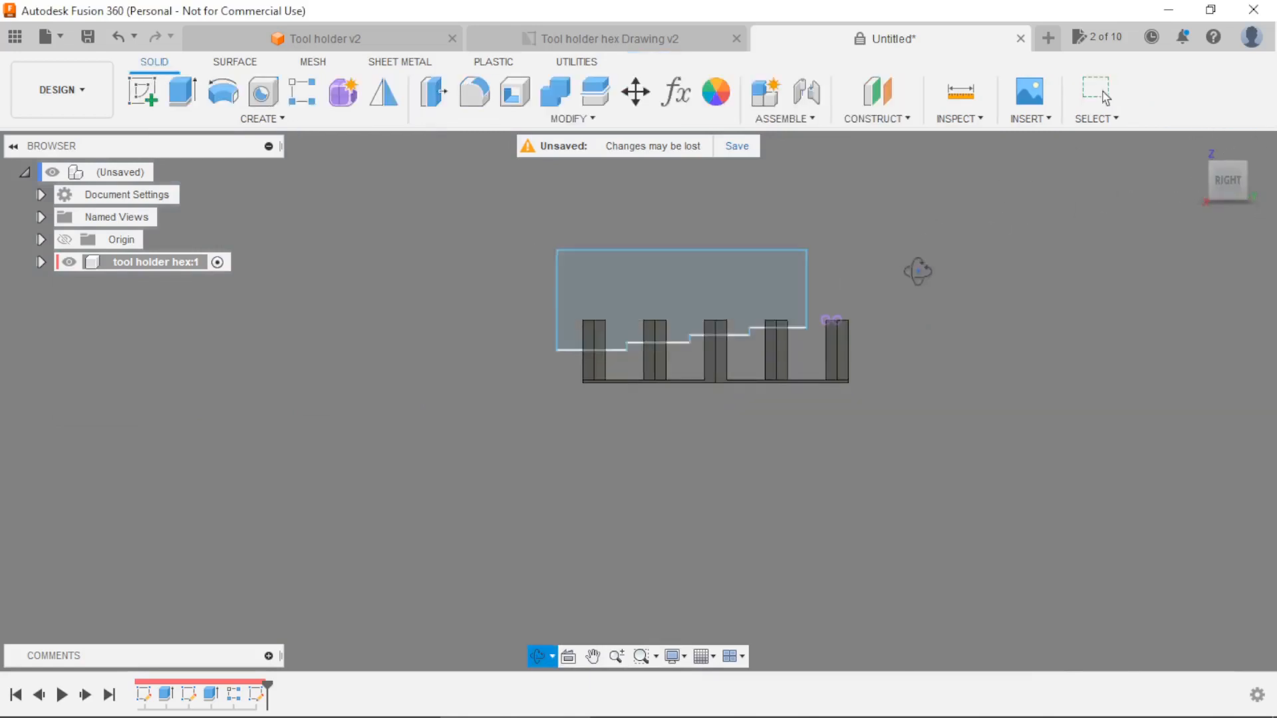
# Extrude the stepped profile as a symmetric cut of about 105 mm to each side to shorten the sockets row by row.
pyautogui.click(183, 92)
pyautogui.moveTo(674, 340); pyautogui.dragTo(883, 434)
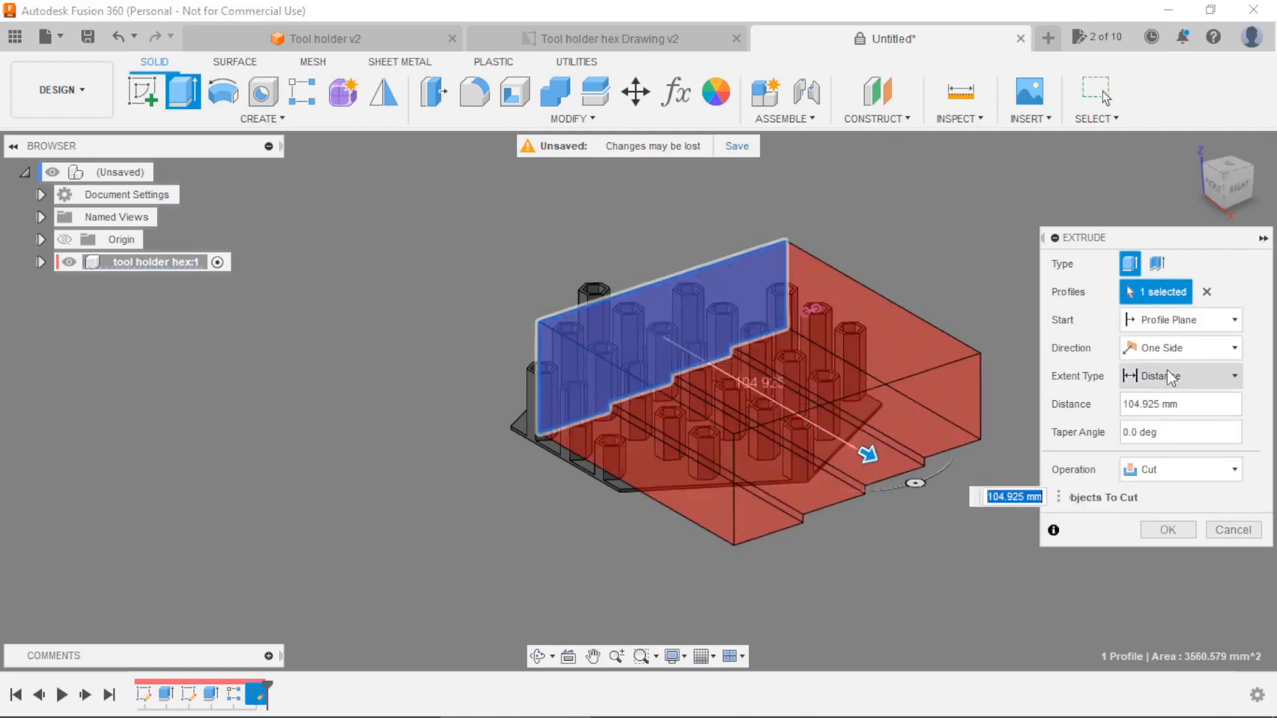
pyautogui.click(1177, 348)
pyautogui.click(1168, 408)
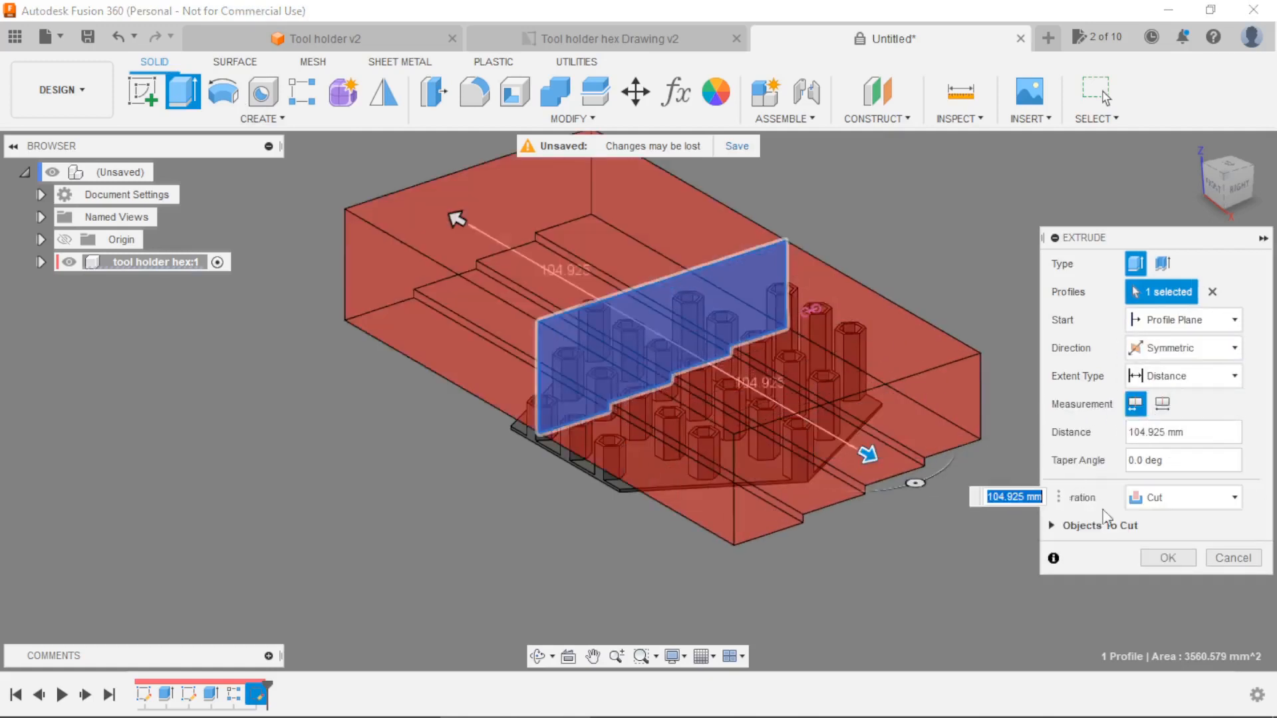
pyautogui.click(1169, 558)
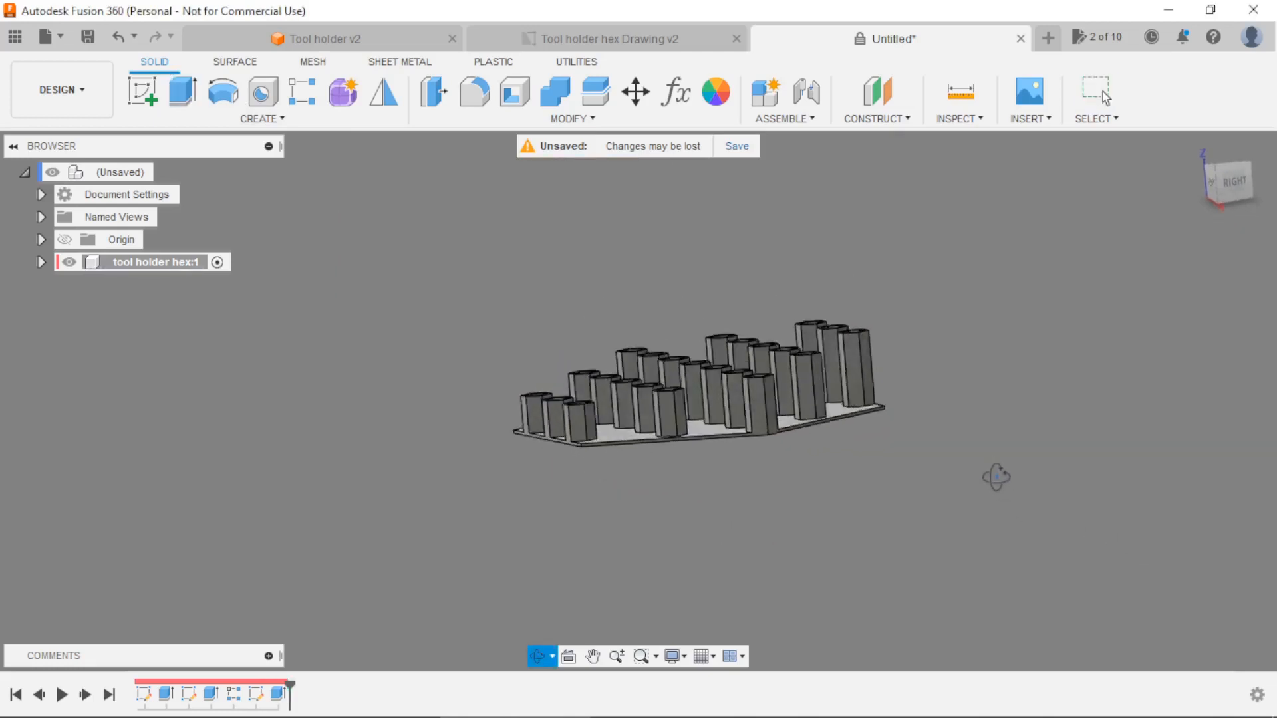
# Change the camera projection mode in the display settings for viewing the tool holder.
pyautogui.click(683, 657)
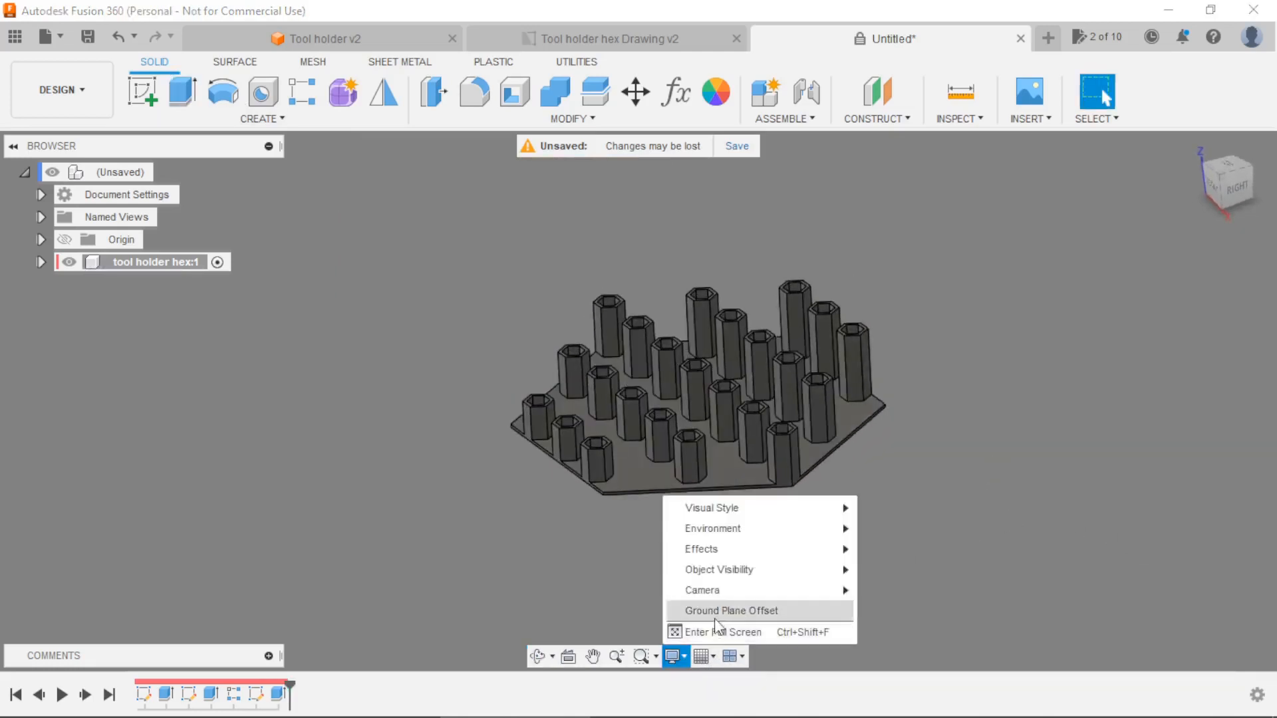
pyautogui.moveTo(755, 592)
pyautogui.click(886, 588)
pyautogui.keyDown('shift'); pyautogui.moveTo(885, 588); pyautogui.dragTo(912, 550, button='middle'); pyautogui.keyUp('shift')
pyautogui.scroll(3, 885, 512)
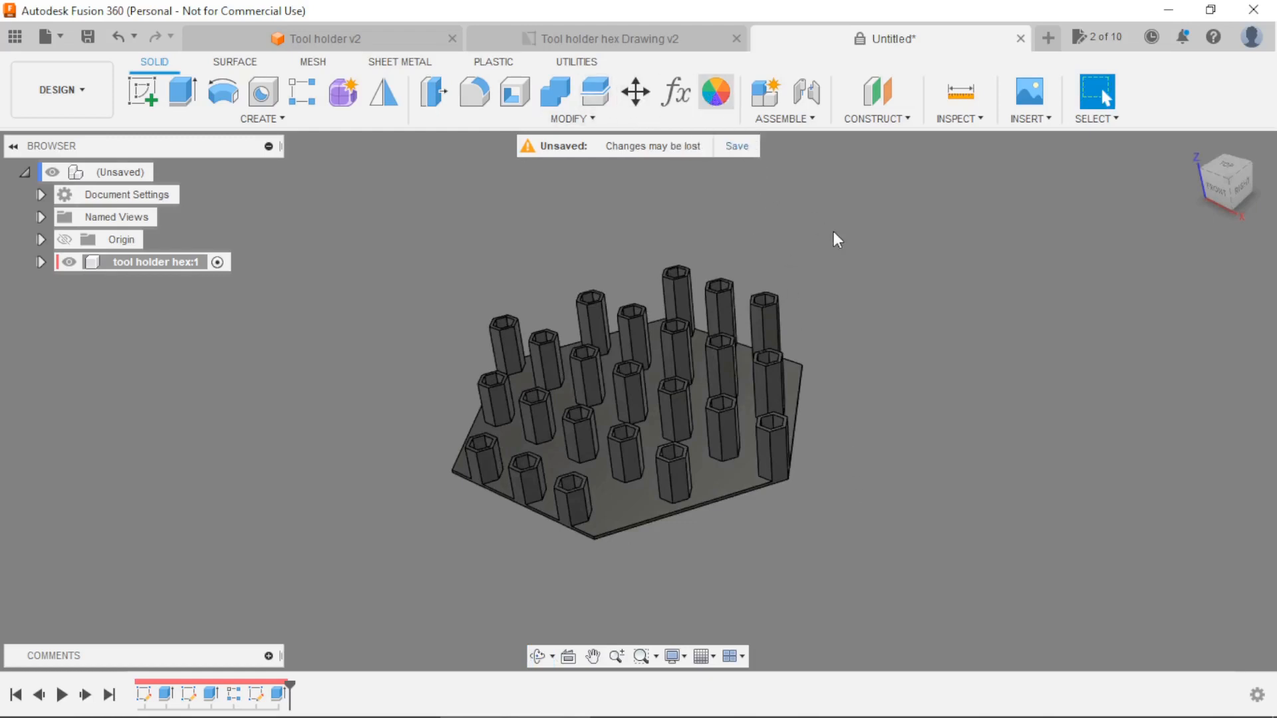
# Apply the Paint - Enamel Glossy (Green) appearance to the tool holder body.
pyautogui.press('a')
pyautogui.scroll(-2, 927, 515)
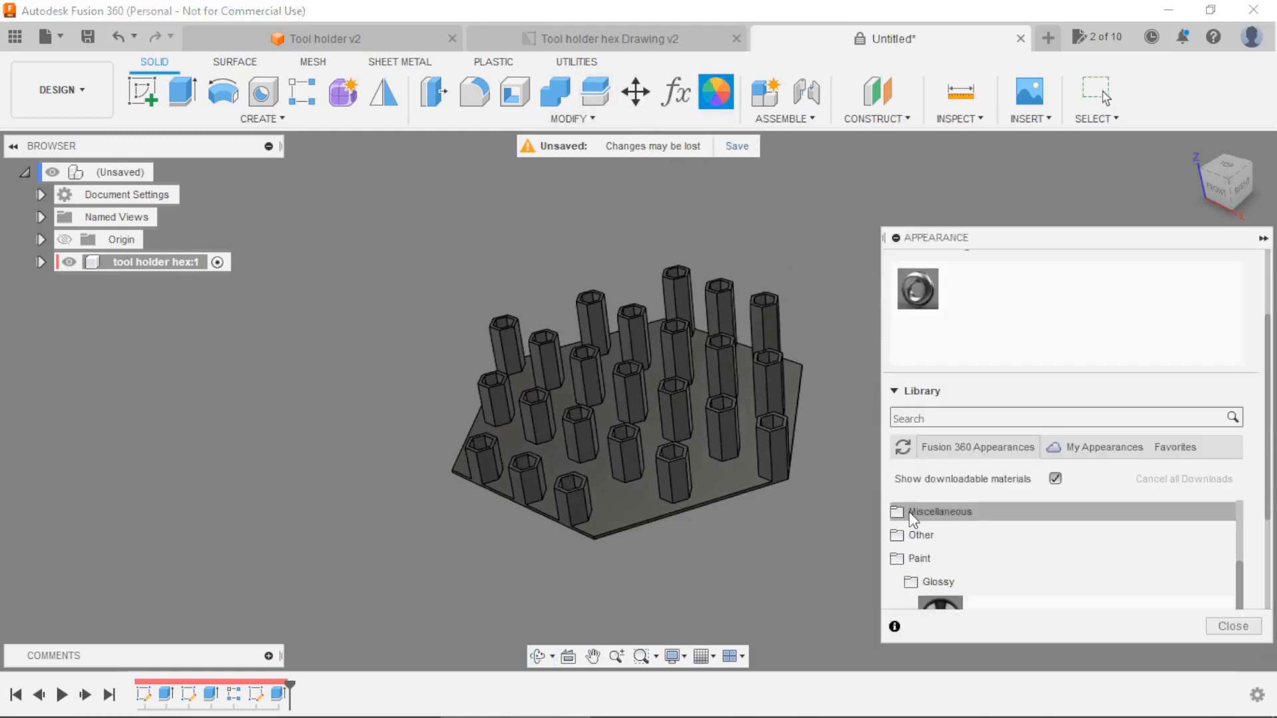
pyautogui.scroll(-3, 898, 542)
pyautogui.moveTo(940, 573); pyautogui.dragTo(742, 474)
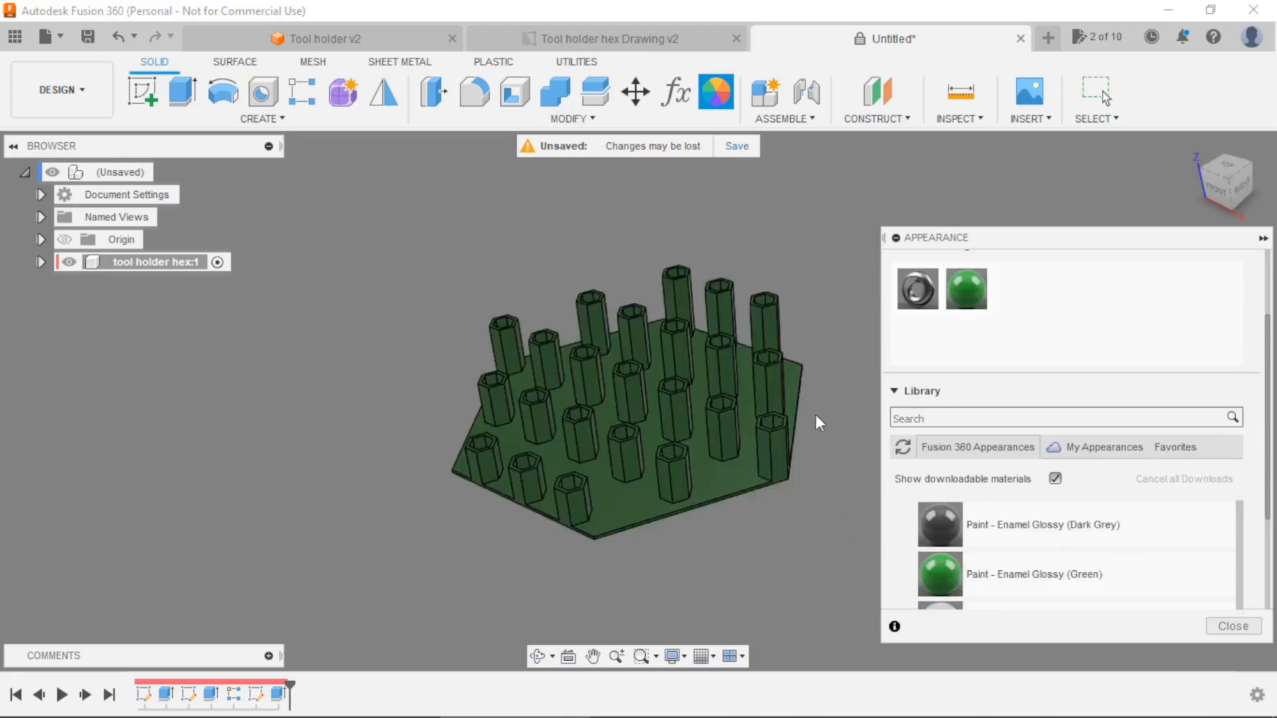
# Brighten the green enamel paint to RGB 0, 247, 8 and close the appearance settings.
pyautogui.doubleClick(966, 288)
pyautogui.moveTo(742, 384); pyautogui.dragTo(667, 339)
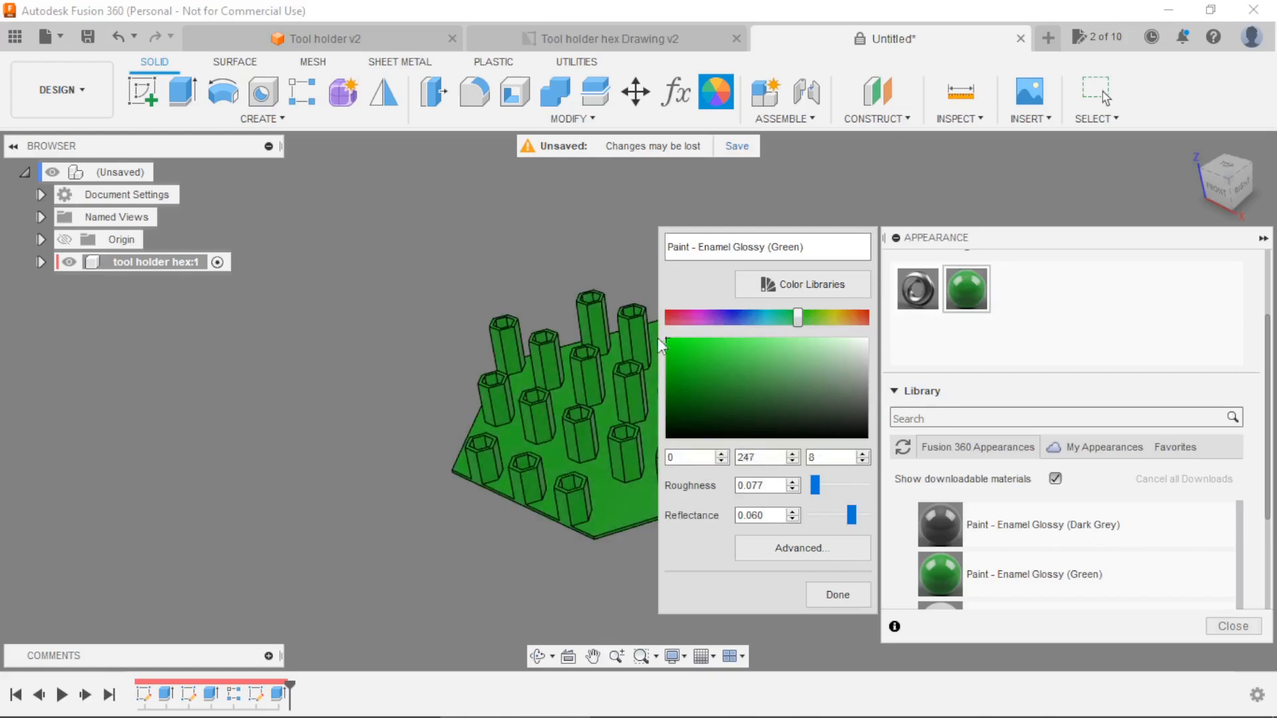
pyautogui.click(837, 595)
pyautogui.scroll(-2, 833, 499)
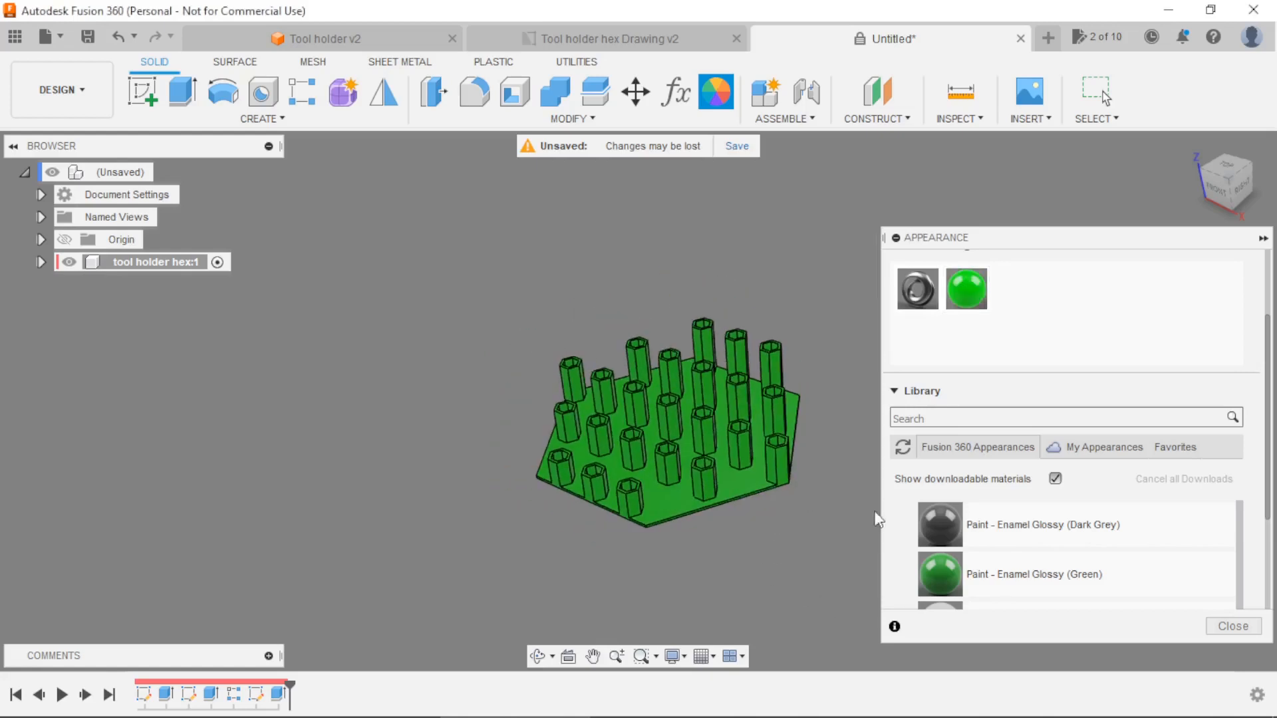
pyautogui.click(1220, 630)
# Examine the stepped socket heights of the finished tool holder from the right side and slightly above.
pyautogui.scroll(-2, 938, 479)
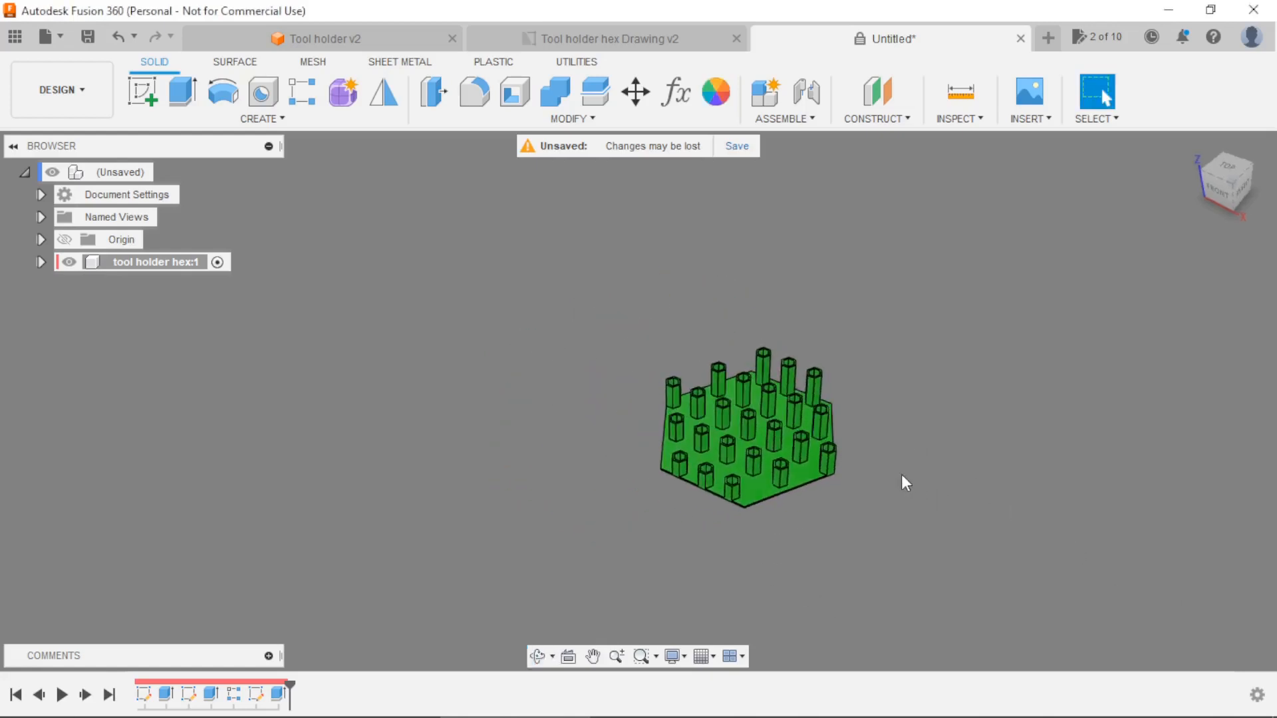
pyautogui.scroll(3, 884, 466)
pyautogui.keyDown('shift'); pyautogui.moveTo(868, 458); pyautogui.dragTo(1176, 240, button='middle'); pyautogui.keyUp('shift')
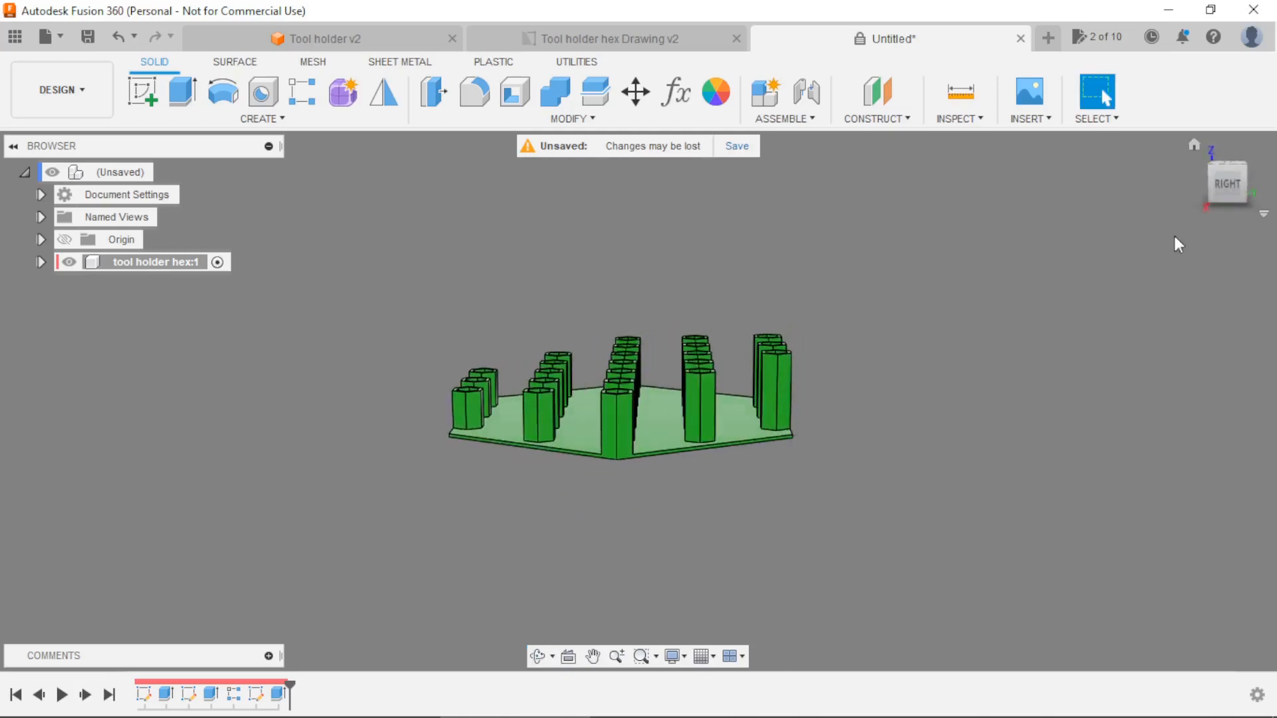
pyautogui.click(1226, 186)
pyautogui.moveTo(652, 382)
pyautogui.keyDown('shift'); pyautogui.mouseDown(button='middle')
pyautogui.moveTo(652, 399)
pyautogui.moveTo(649, 386)
pyautogui.mouseUp(button='middle'); pyautogui.keyUp('shift')
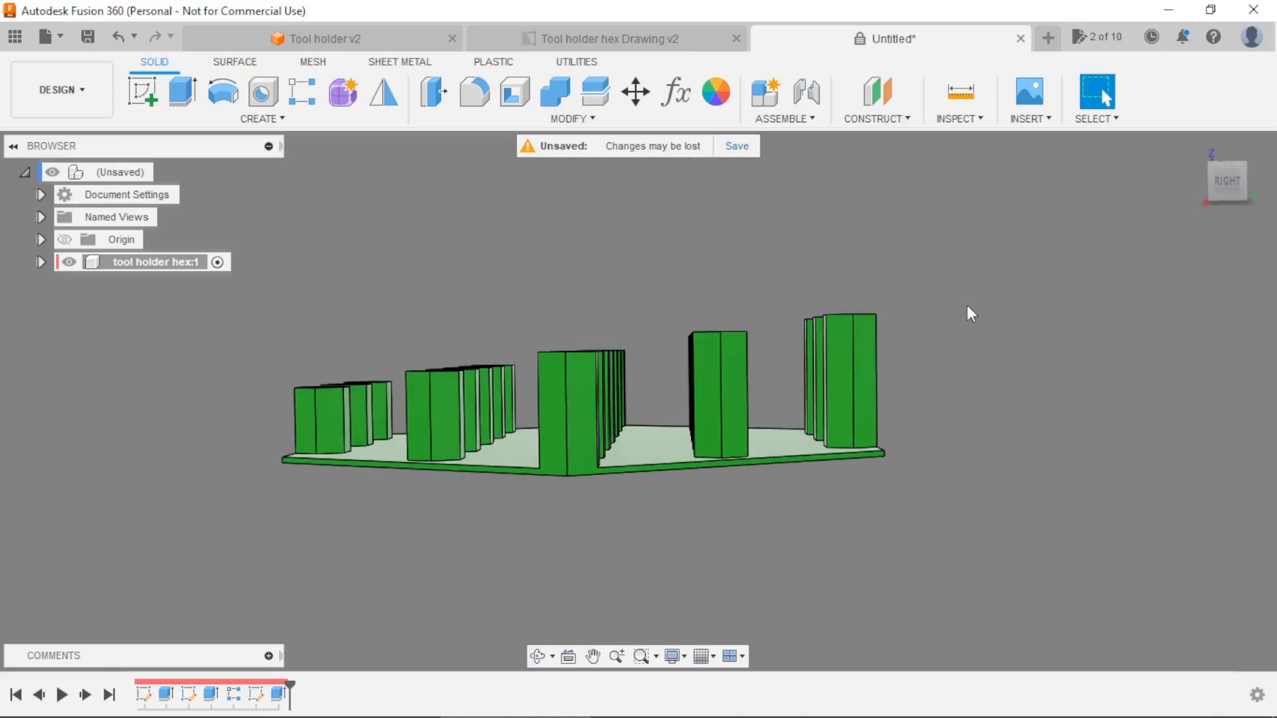
pyautogui.click(1211, 172)
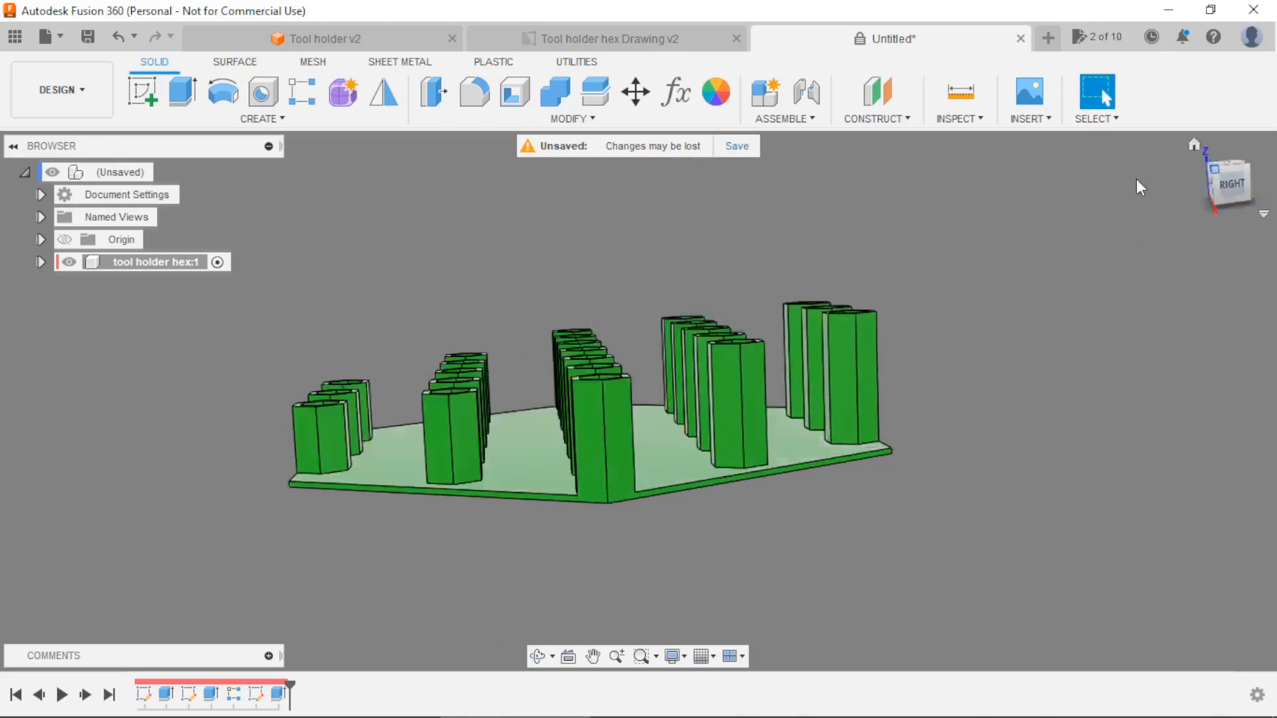